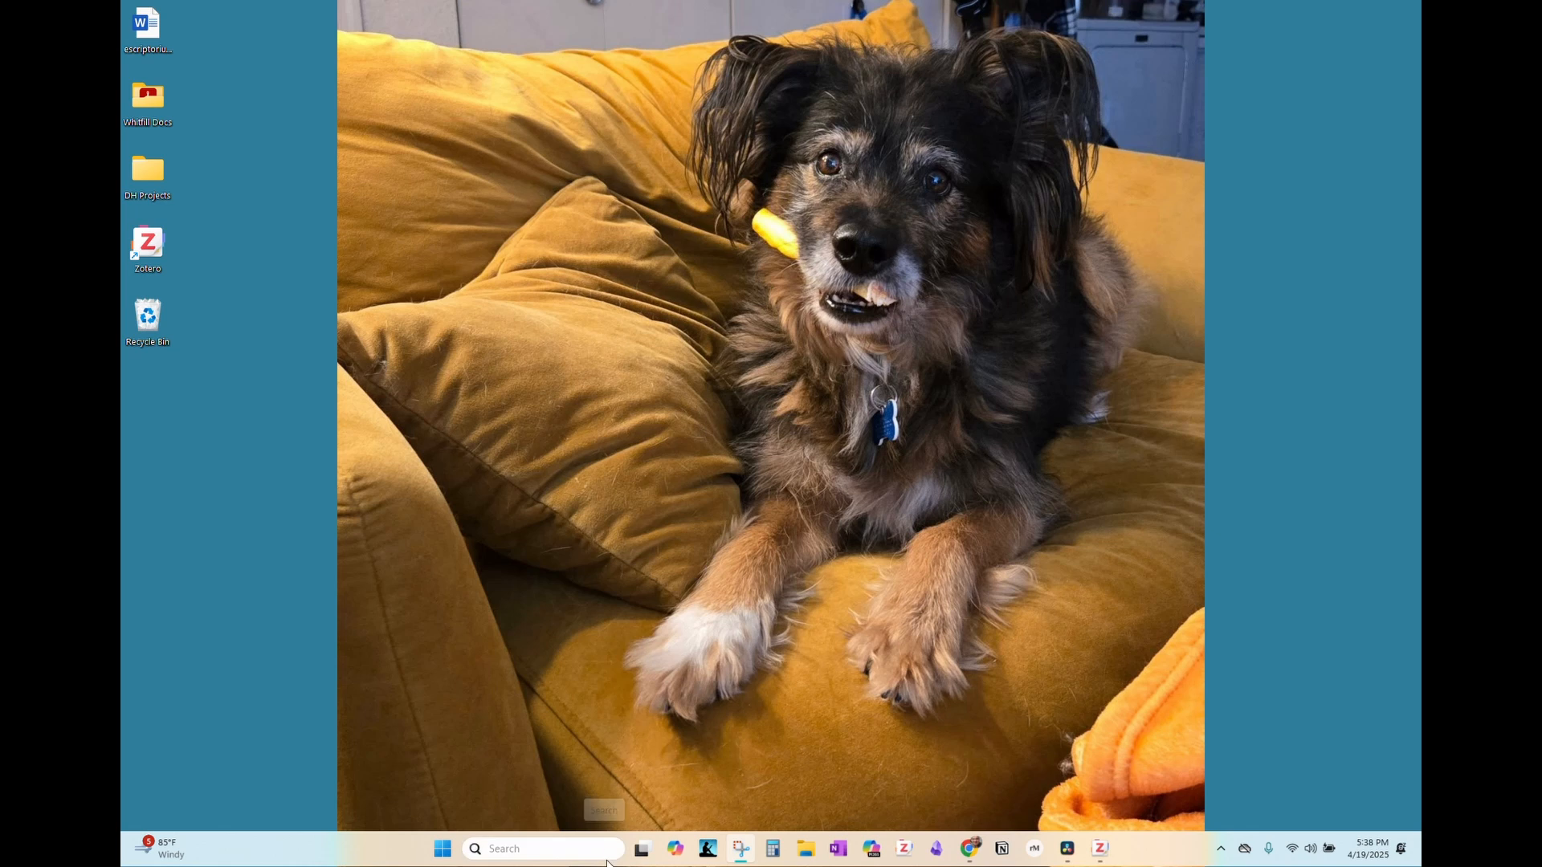
# - Start eScriptorium from an Ubuntu terminal by running docker compose up --build in the ~/escriptorium directory
pyautogui.click(608, 860)
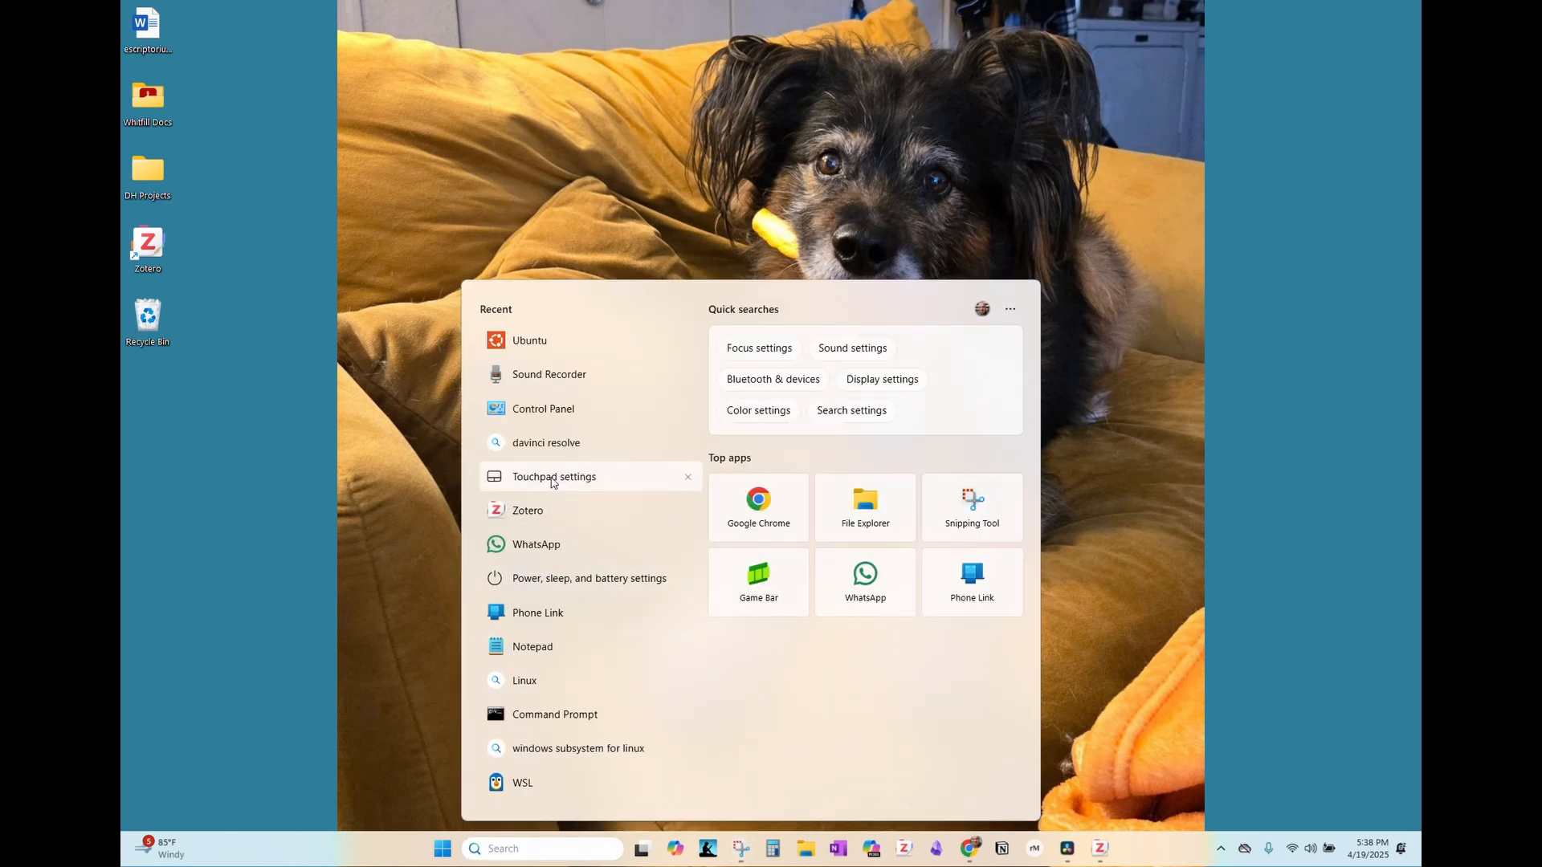
pyautogui.click(536, 351)
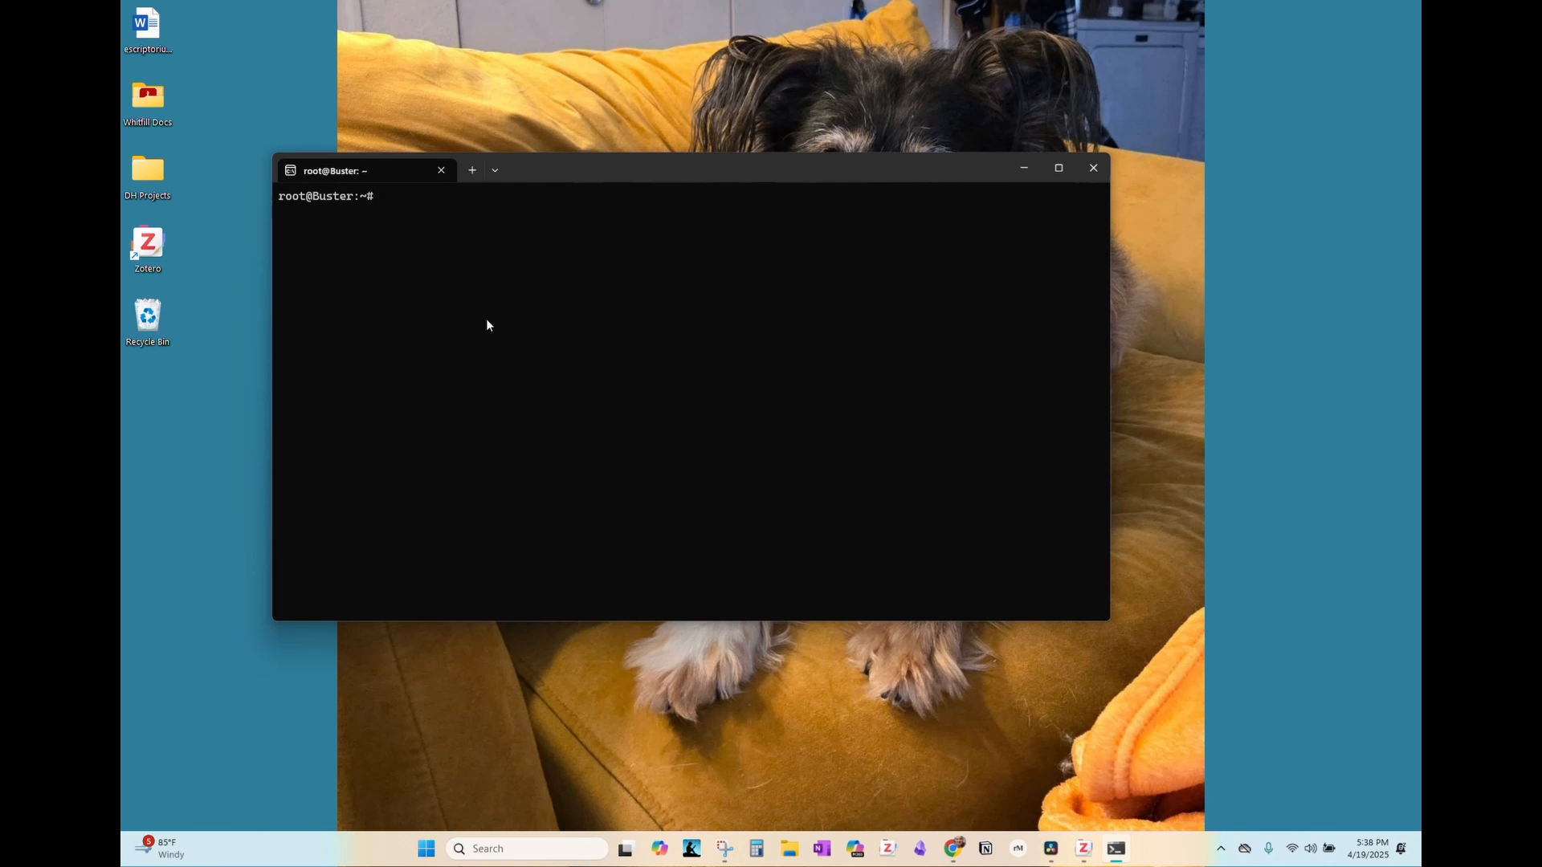
pyautogui.write('cd')
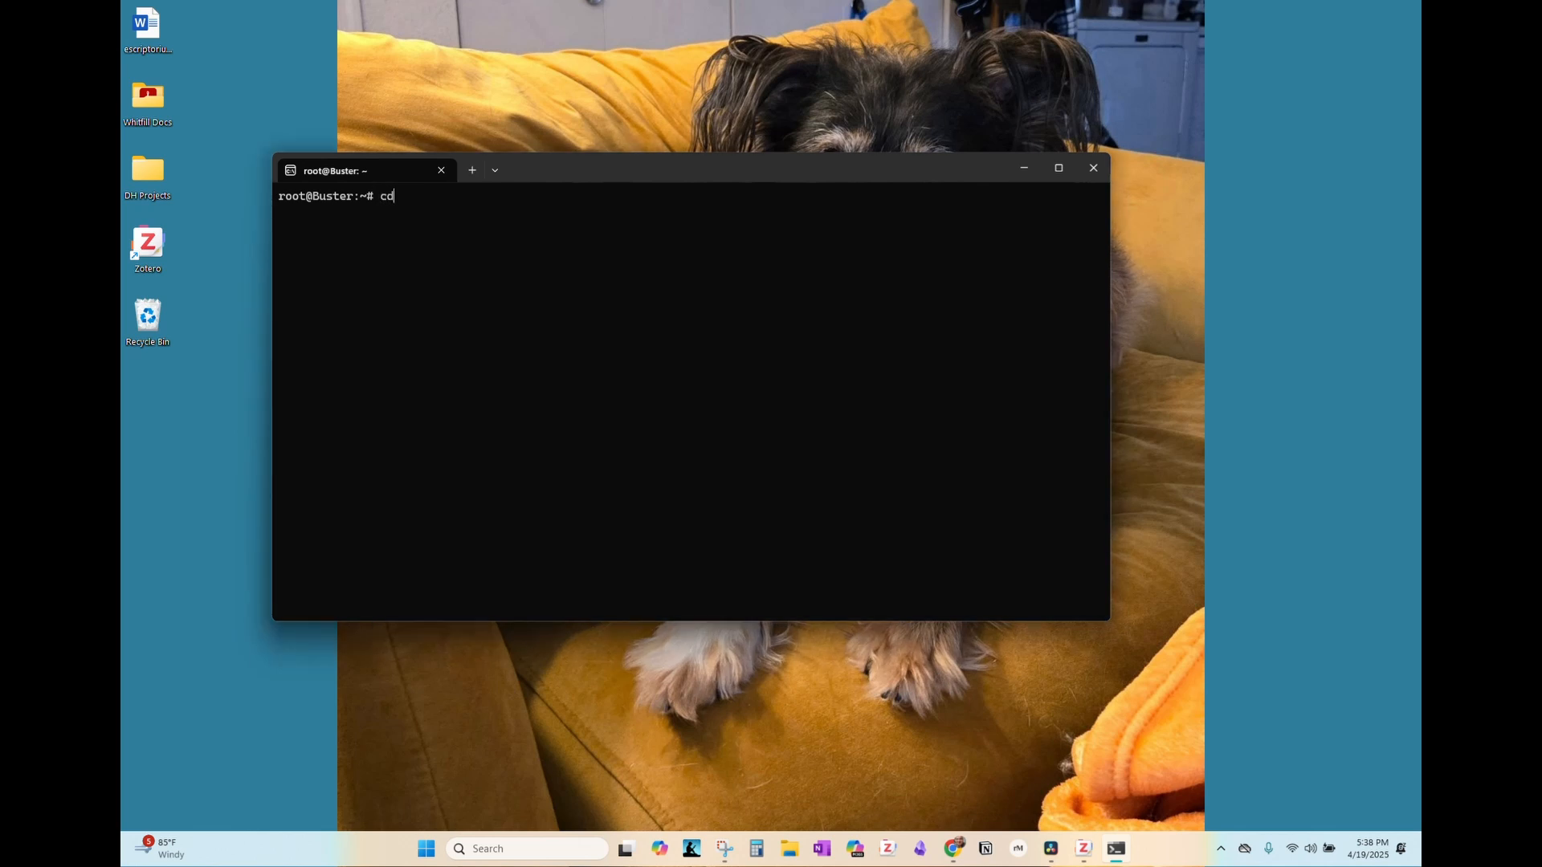
pyautogui.write(' ~/escriptorium')
pyautogui.press('Return')
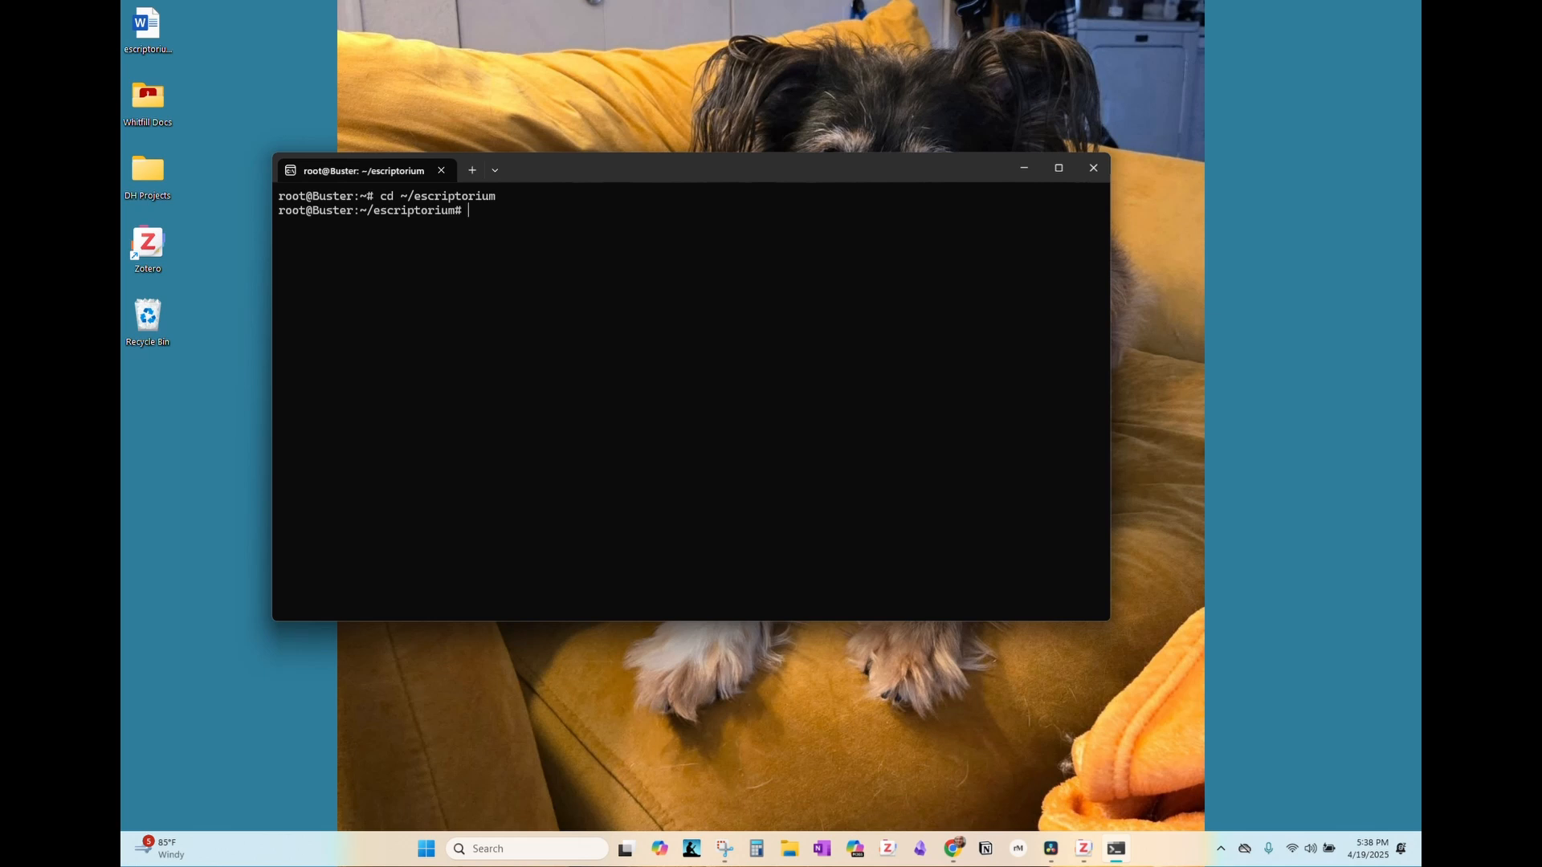
pyautogui.write('docker compose up --build')
pyautogui.press('Return')
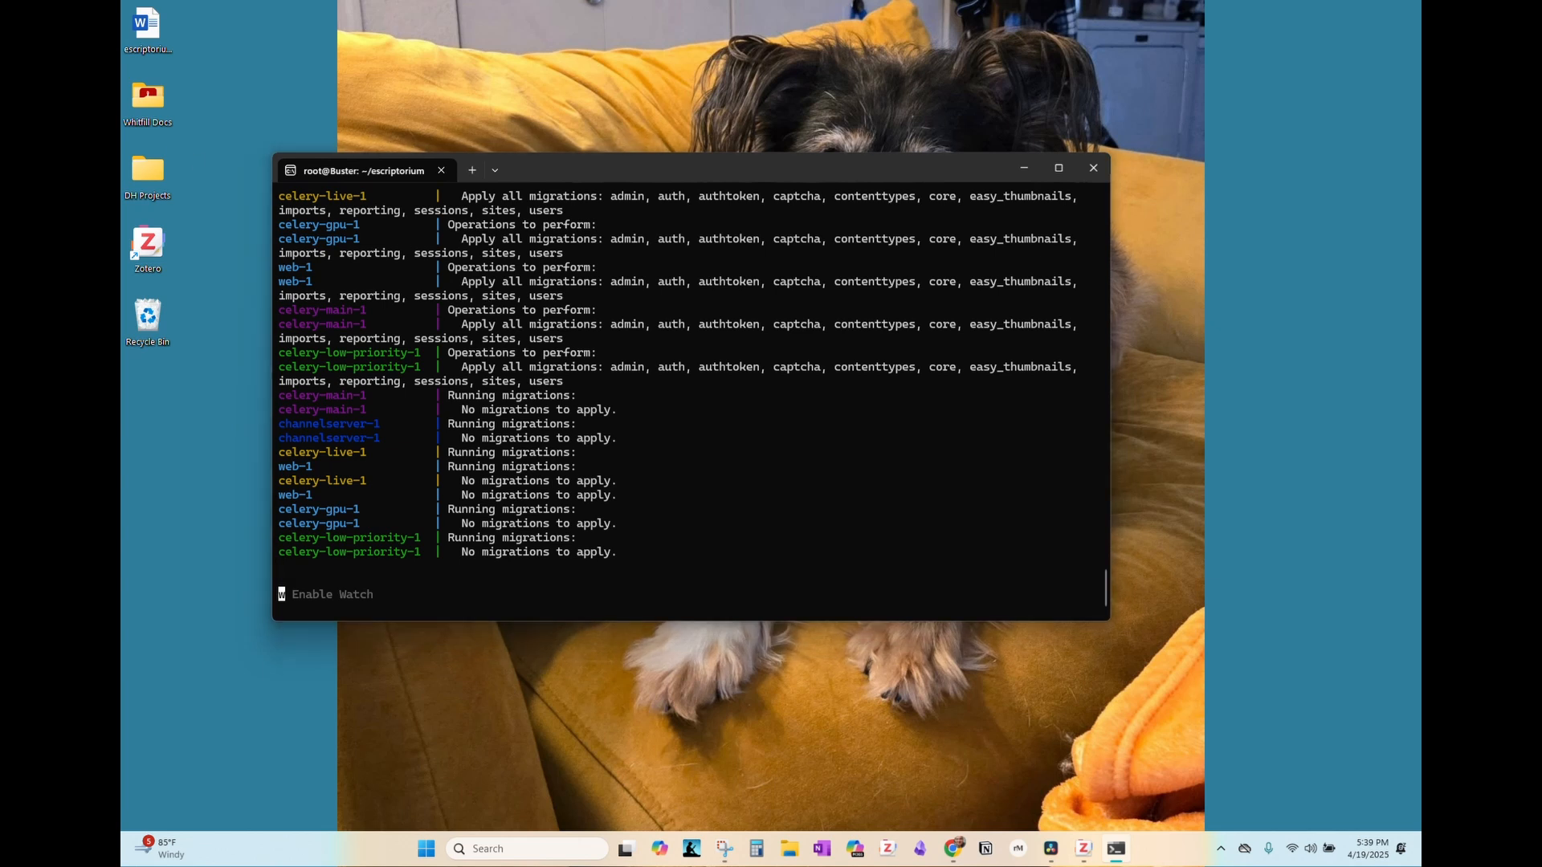
# - Switch to Chrome to view the PARES search results in a maximized window, and minimize it again
pyautogui.click(953, 849)
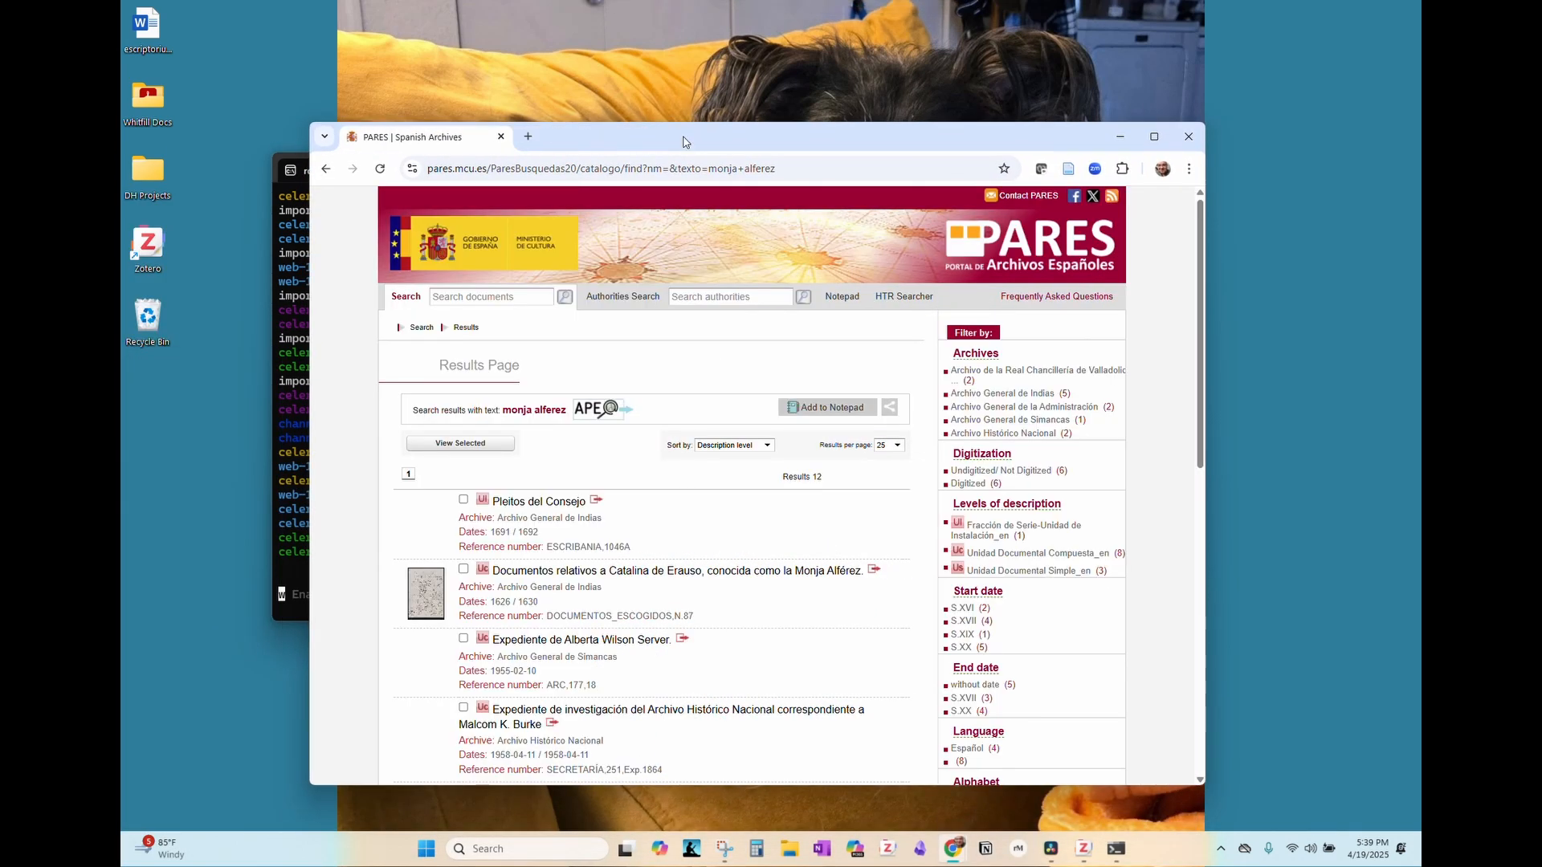
pyautogui.doubleClick(701, 138)
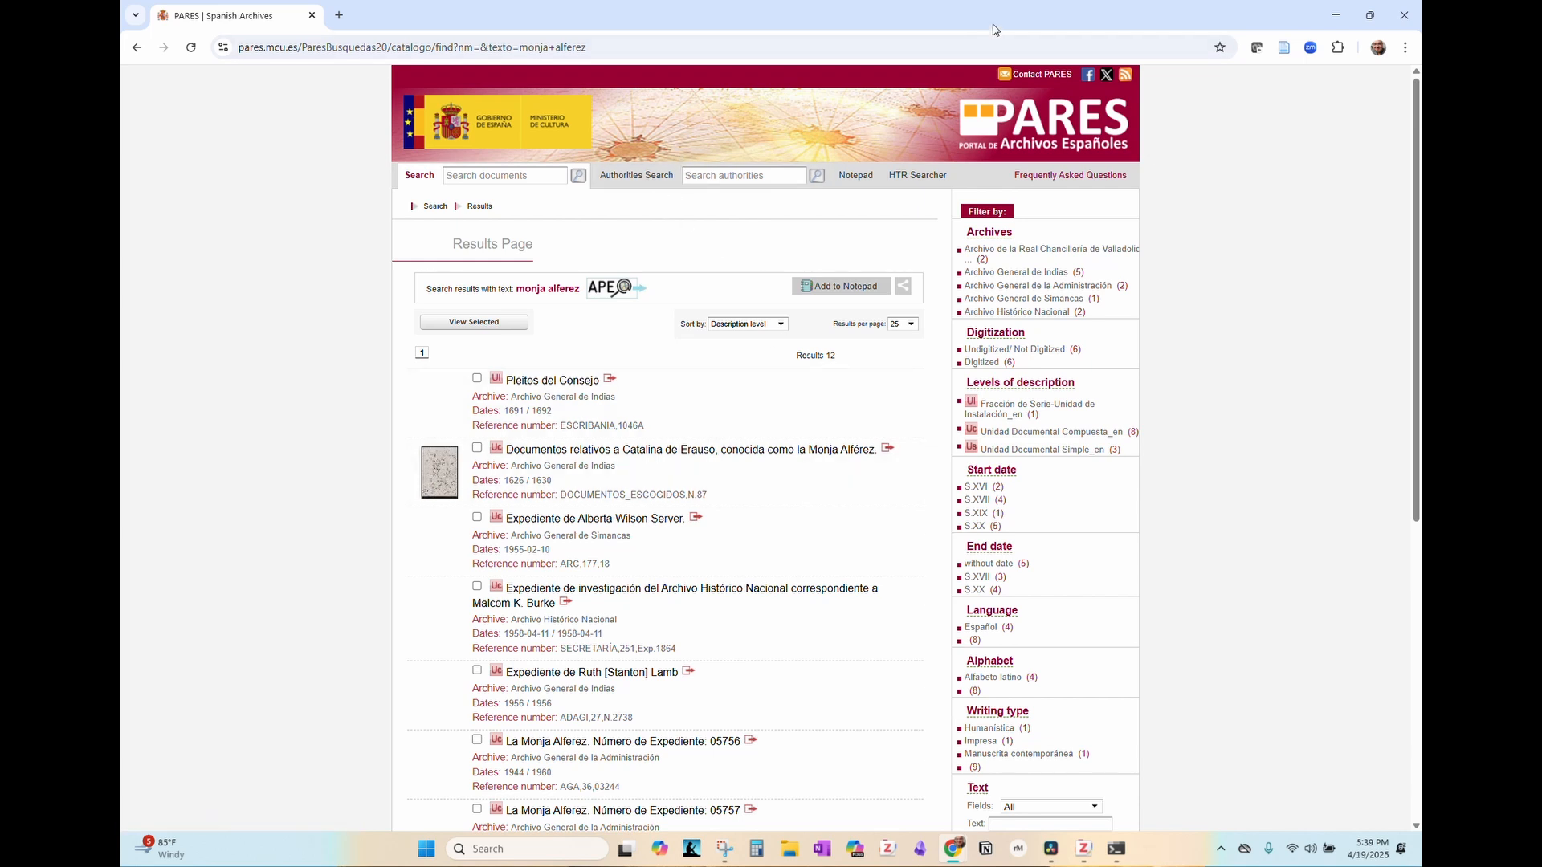
pyautogui.click(1335, 16)
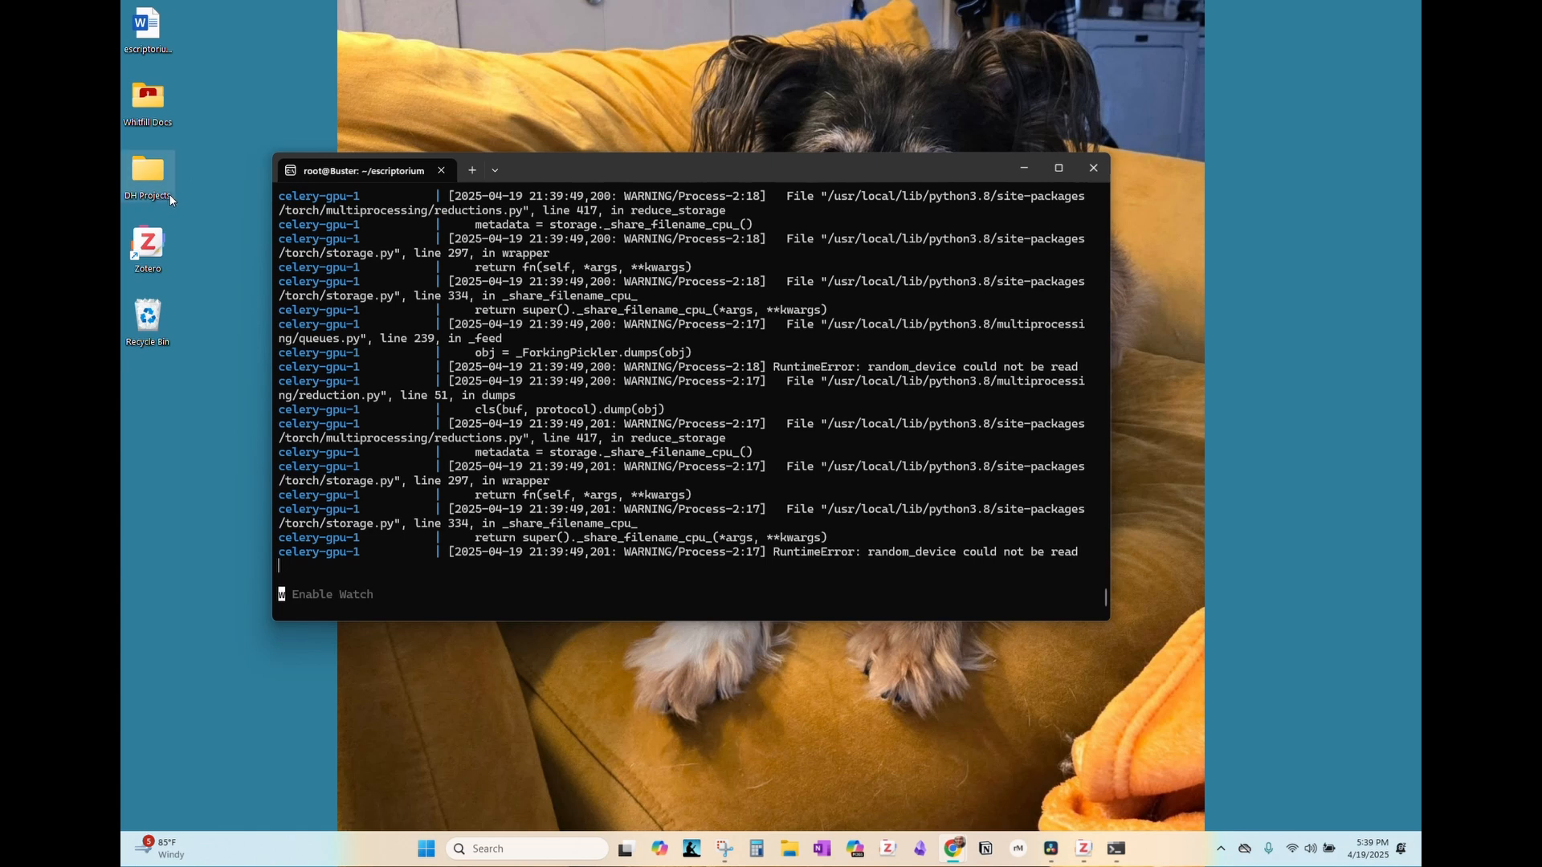
# - Open DH Projects > Archival Work > early modern > inquisición and locate the file 1750_hoz_ignacio_de_la.pdf
pyautogui.doubleClick(132, 167)
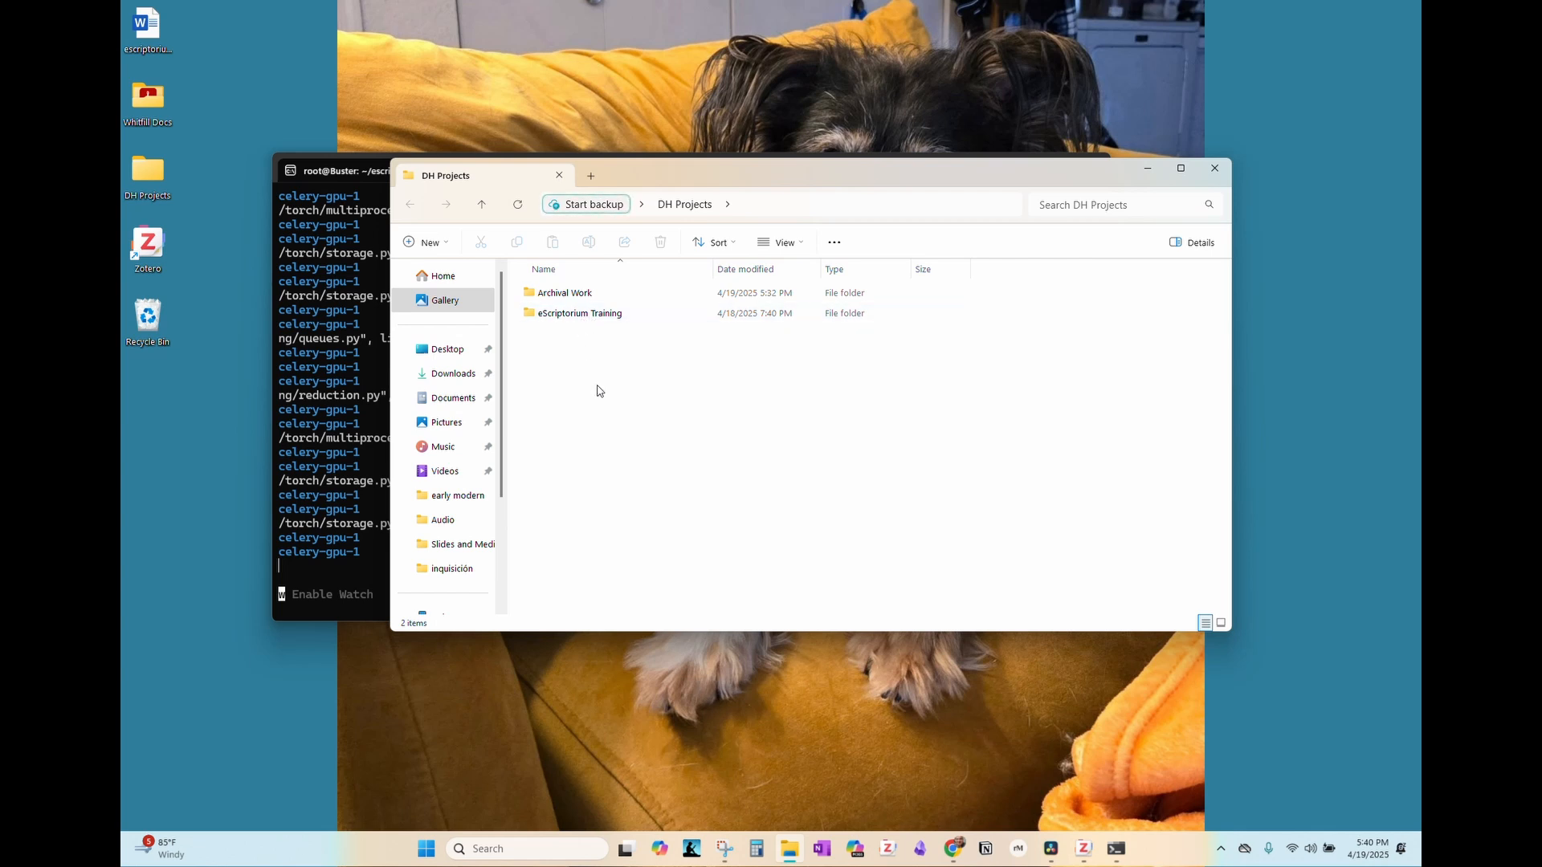
pyautogui.click(583, 297)
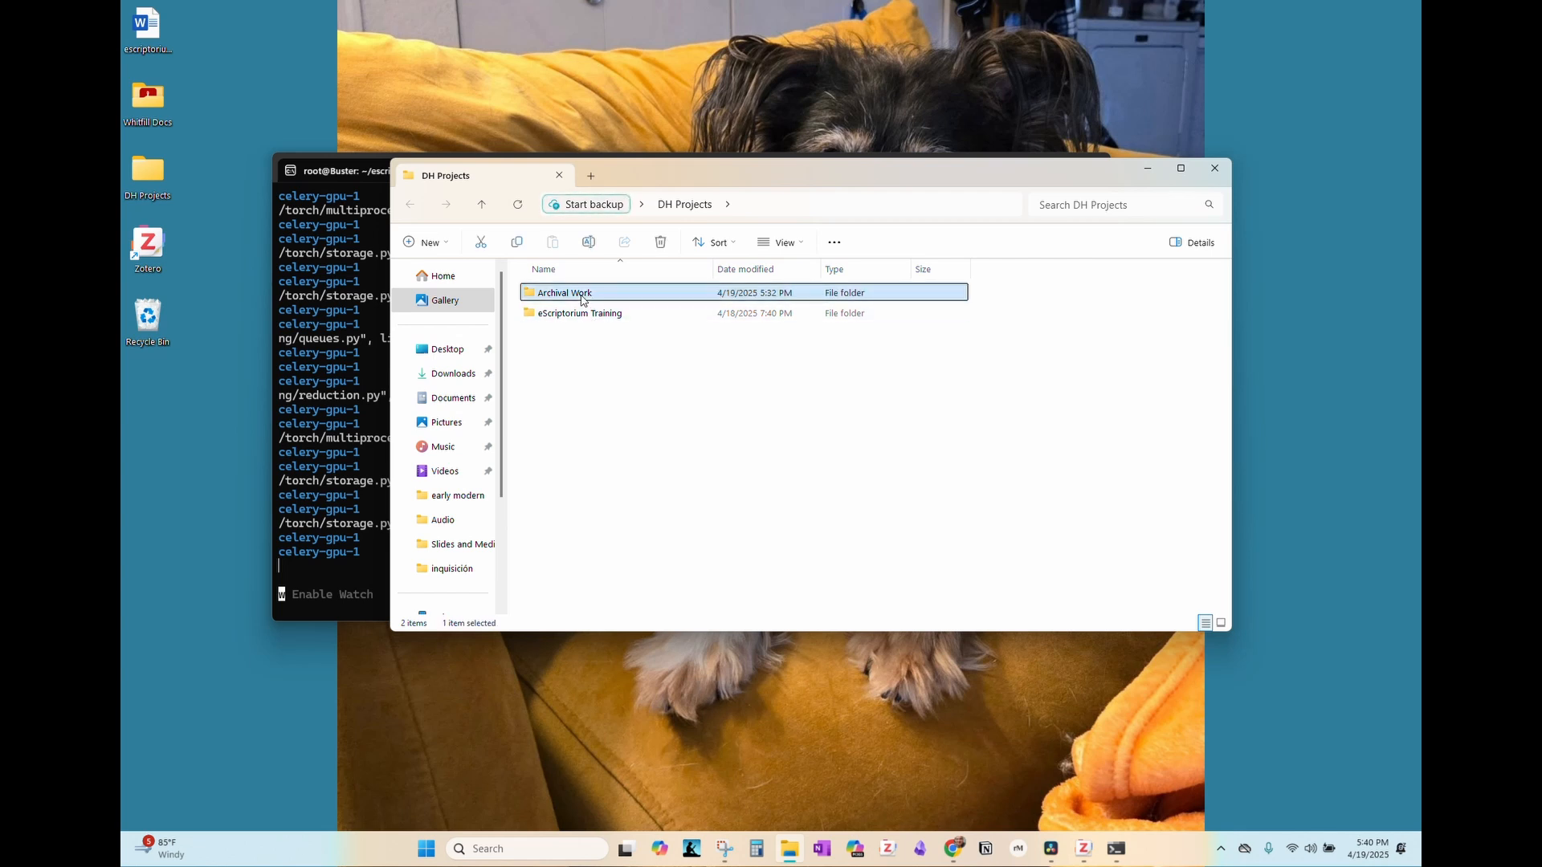
pyautogui.click(583, 298)
pyautogui.doubleClick(583, 298)
pyautogui.click(517, 350)
pyautogui.doubleClick(543, 296)
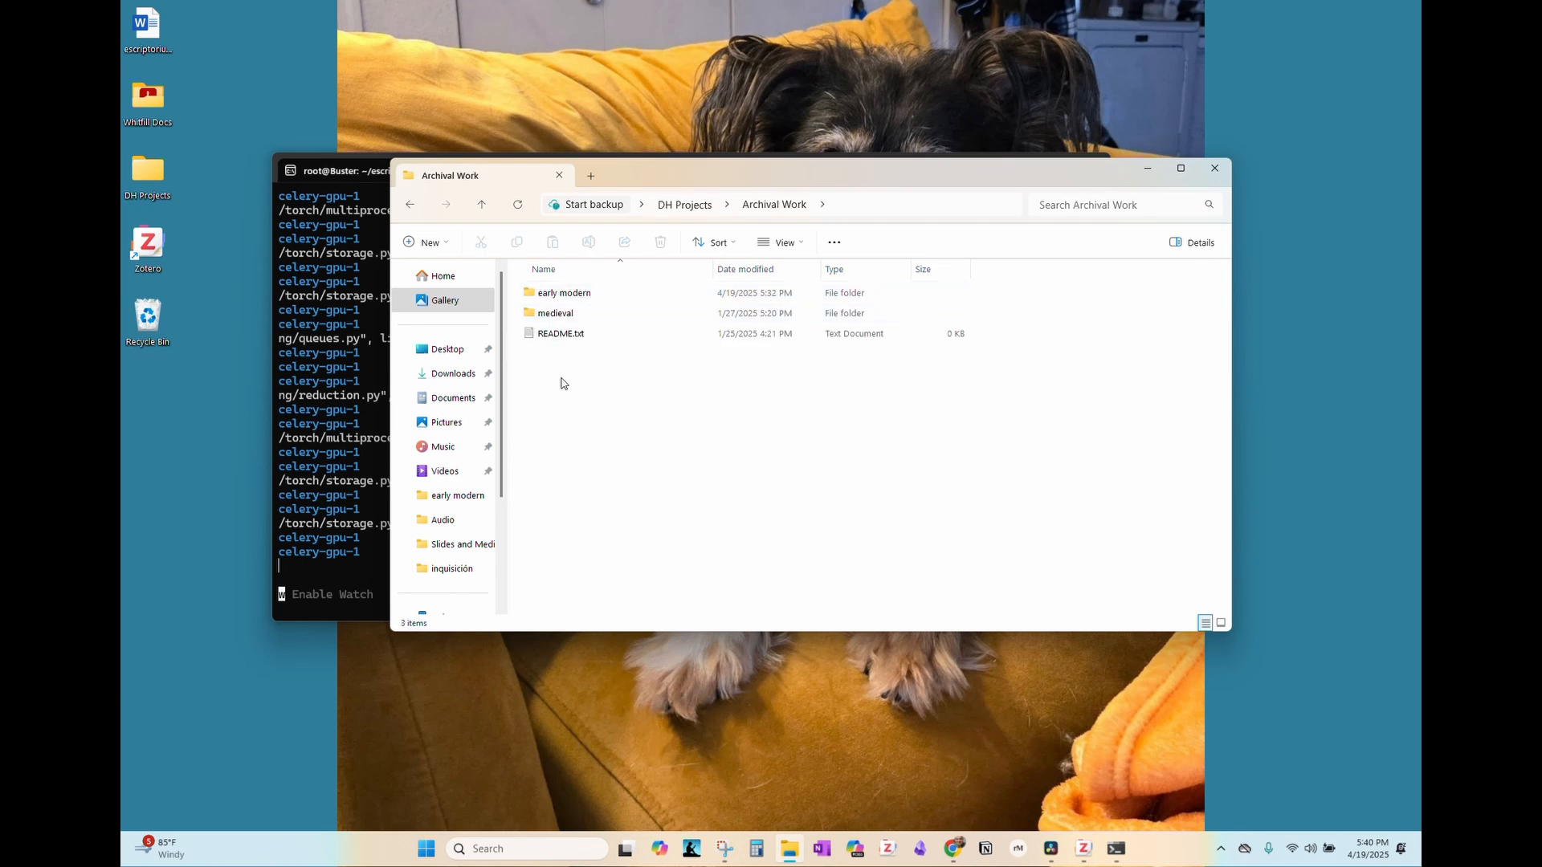
pyautogui.doubleClick(556, 298)
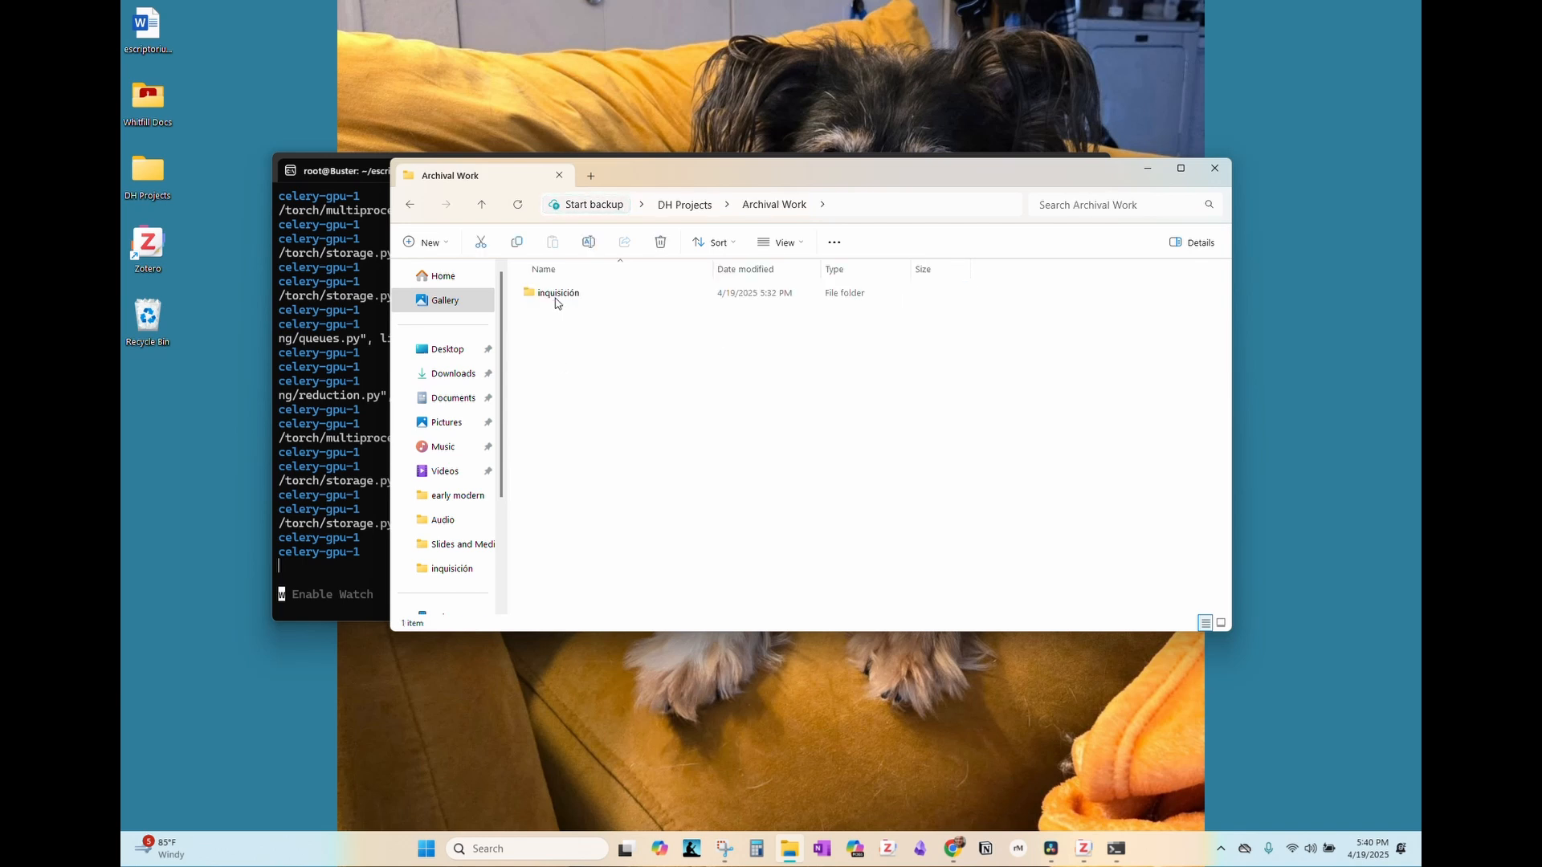
pyautogui.doubleClick(557, 295)
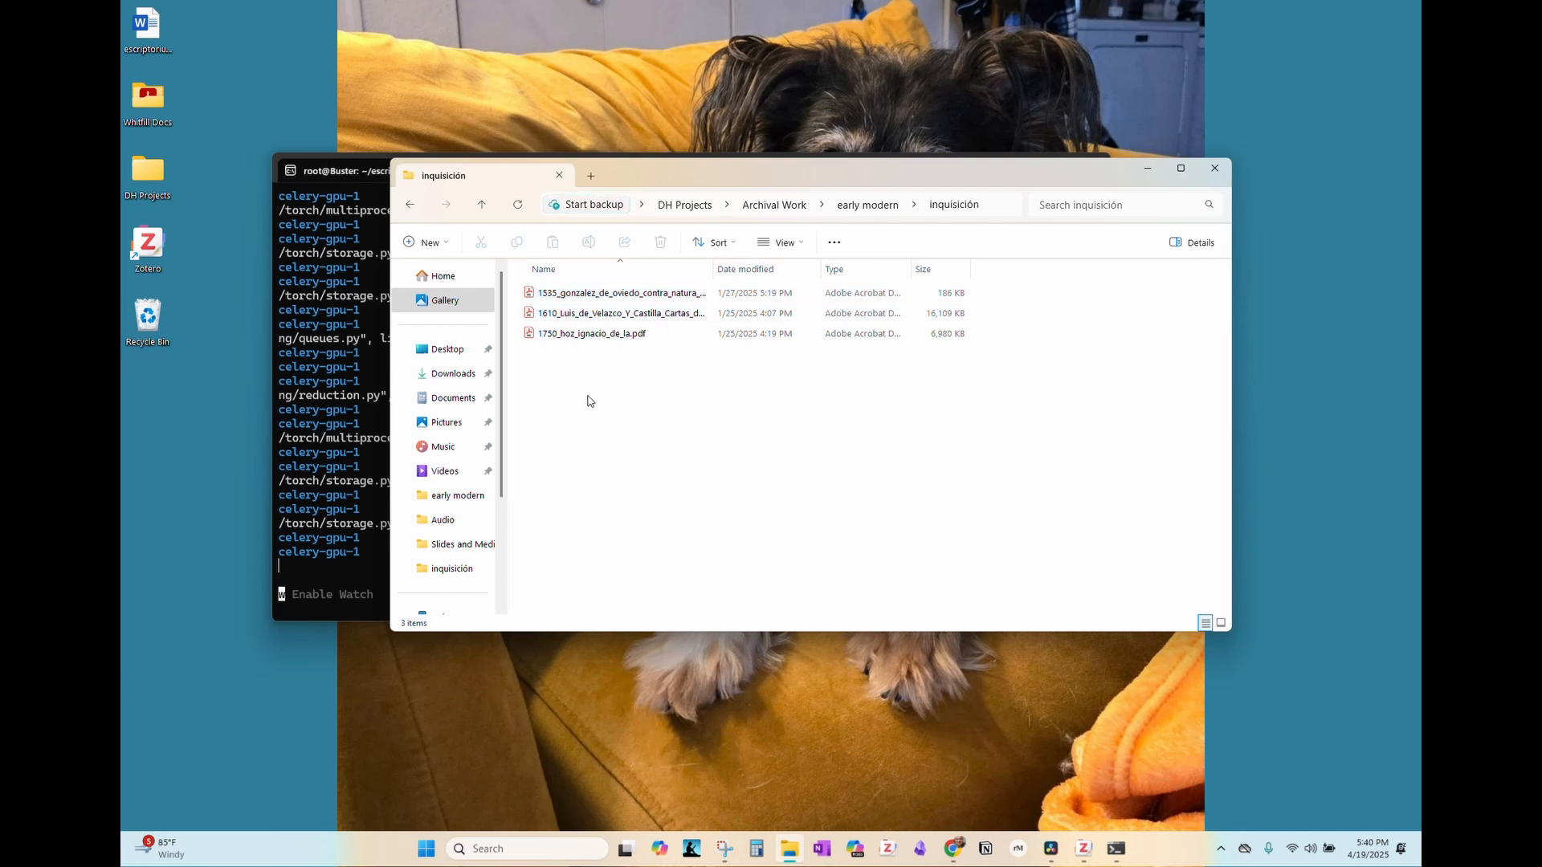
pyautogui.click(588, 338)
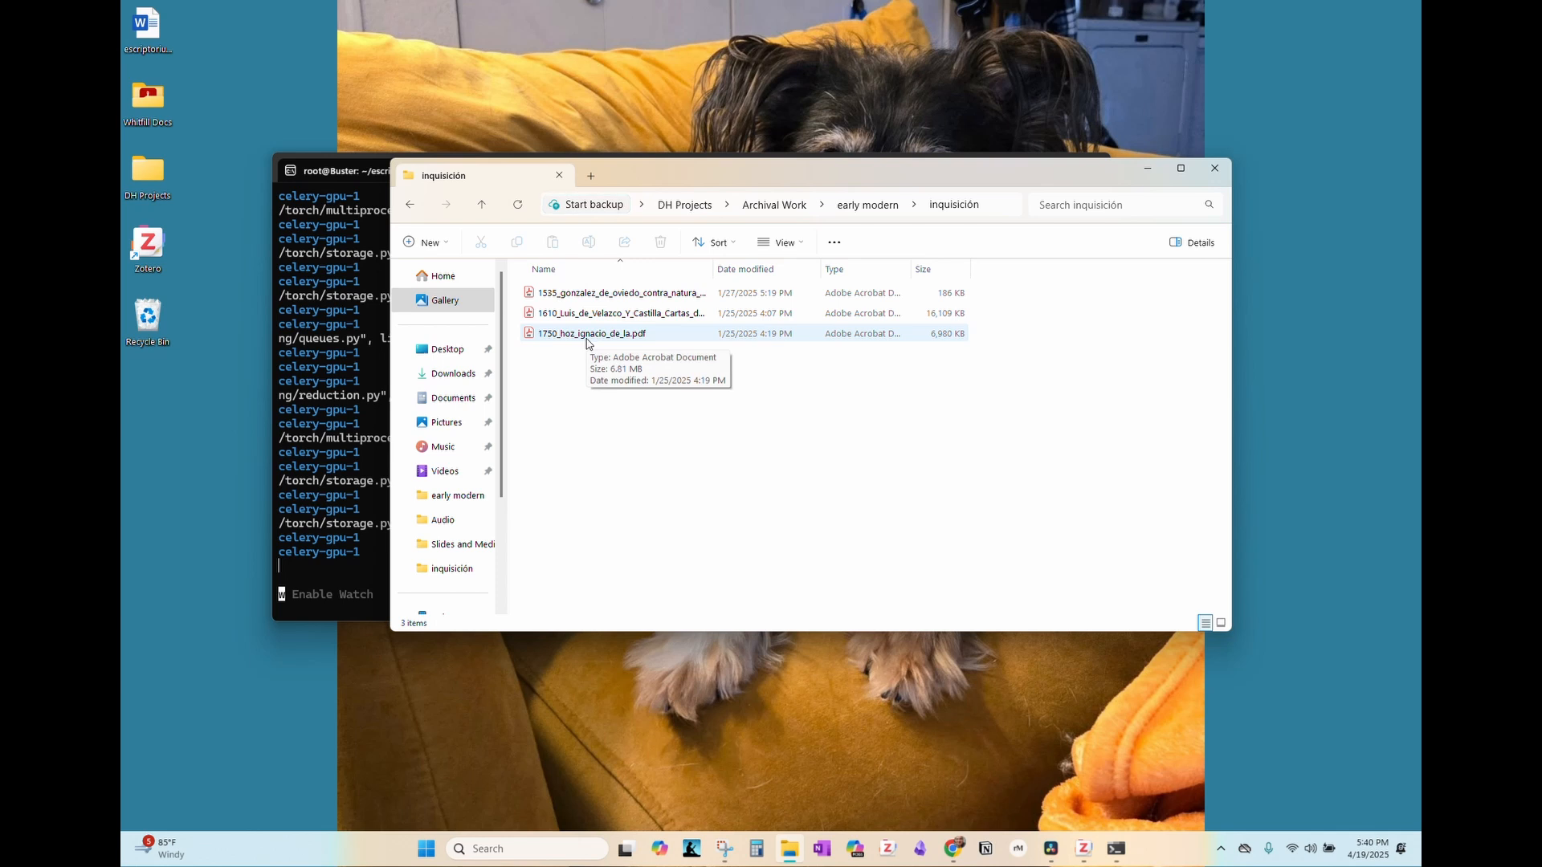
# - Check the terminal output, switch back to Chrome and load the site administration page at localhost:8080/admin
pyautogui.click(365, 562)
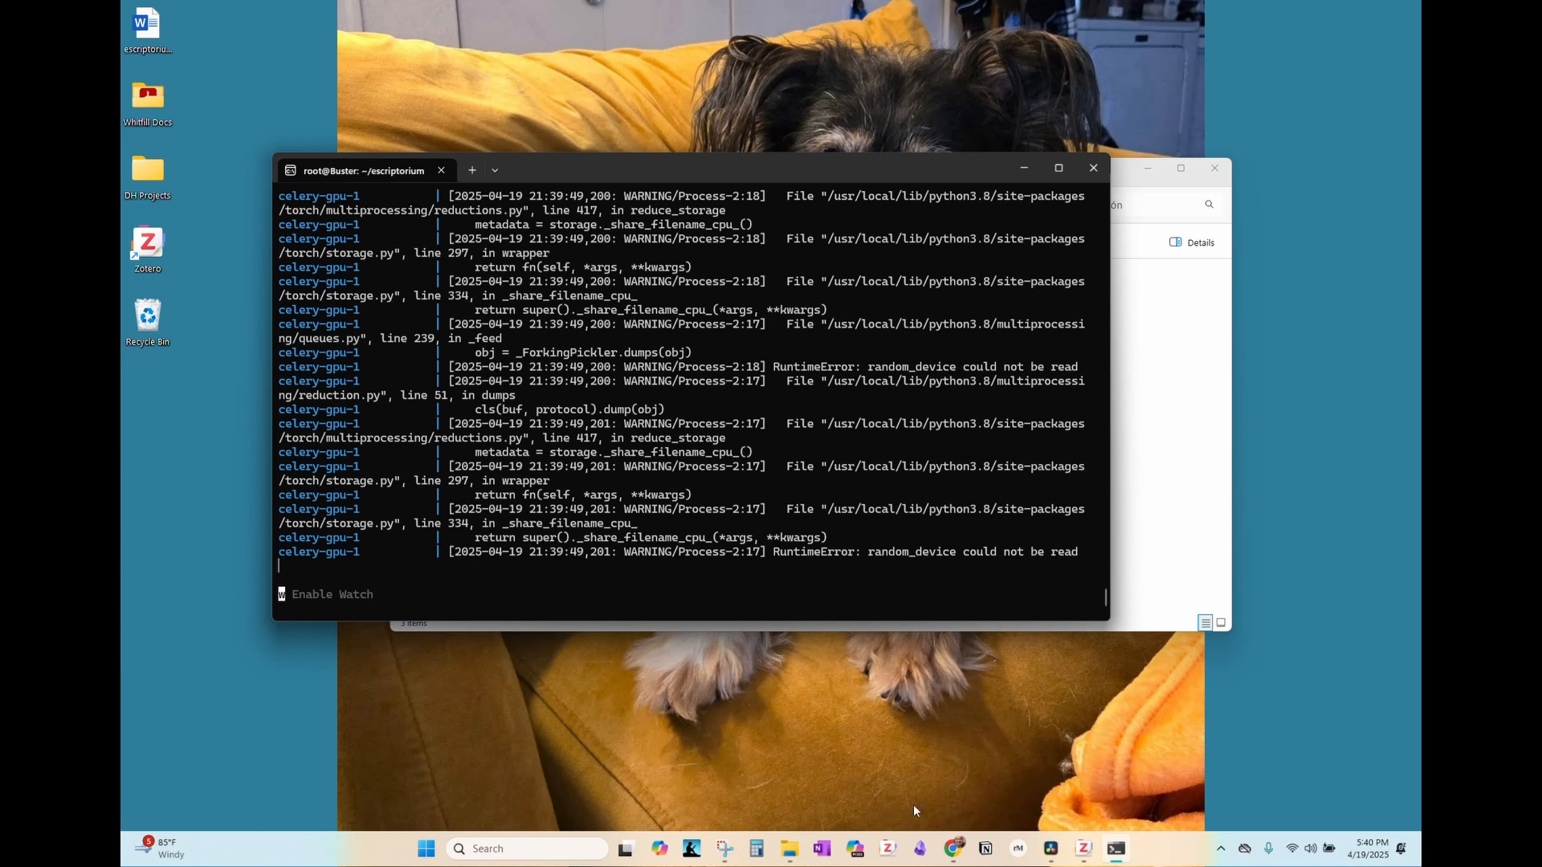
pyautogui.moveTo(949, 851)
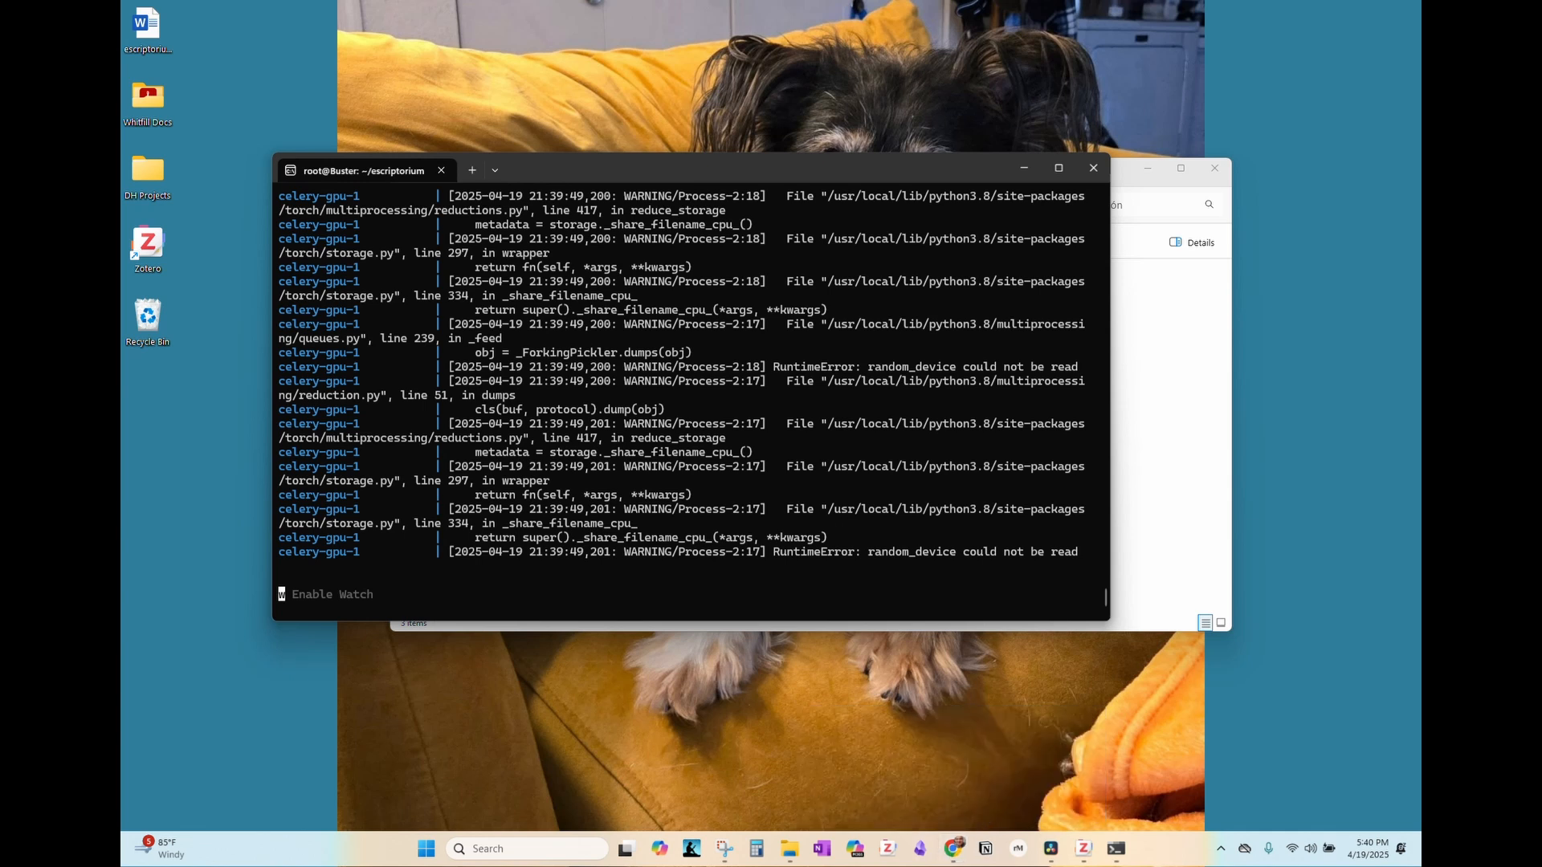
pyautogui.click(844, 482)
pyautogui.hotkey('alt', 'Tab')
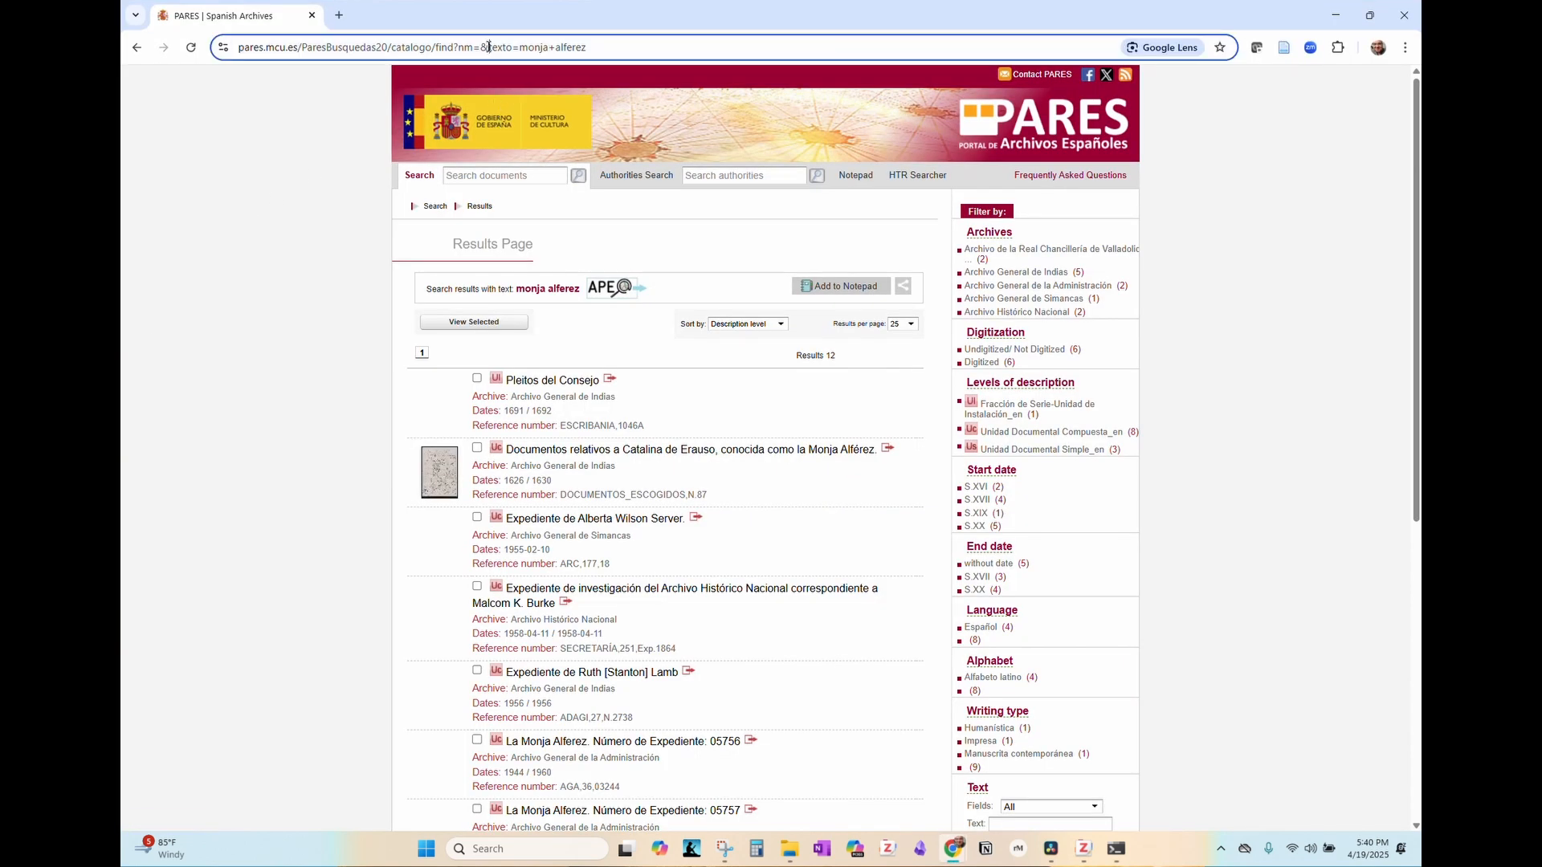
pyautogui.click(488, 47)
pyautogui.write('local')
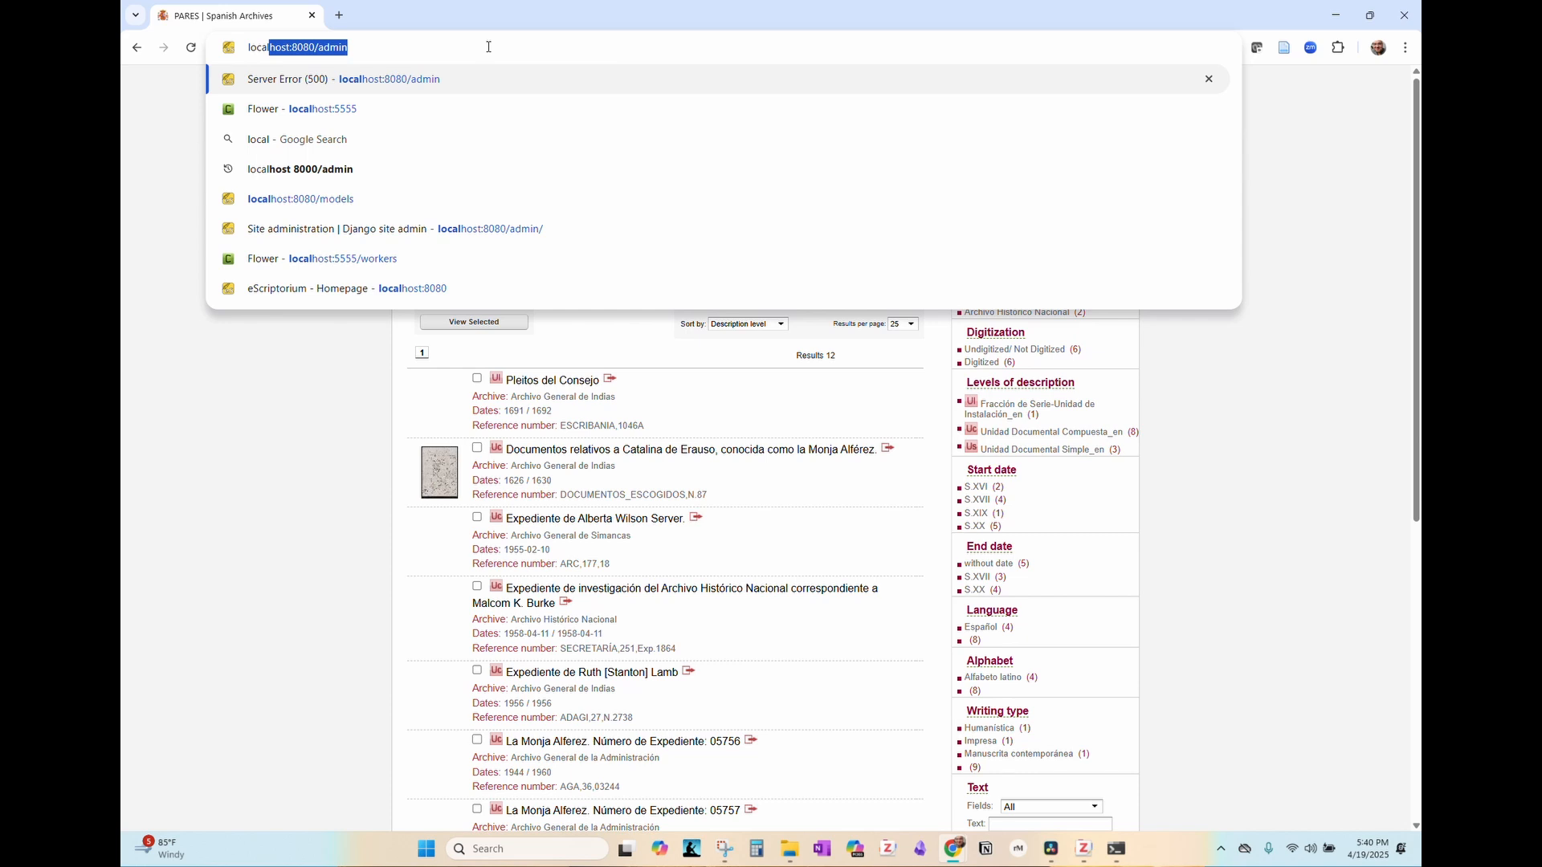
pyautogui.press('Return')
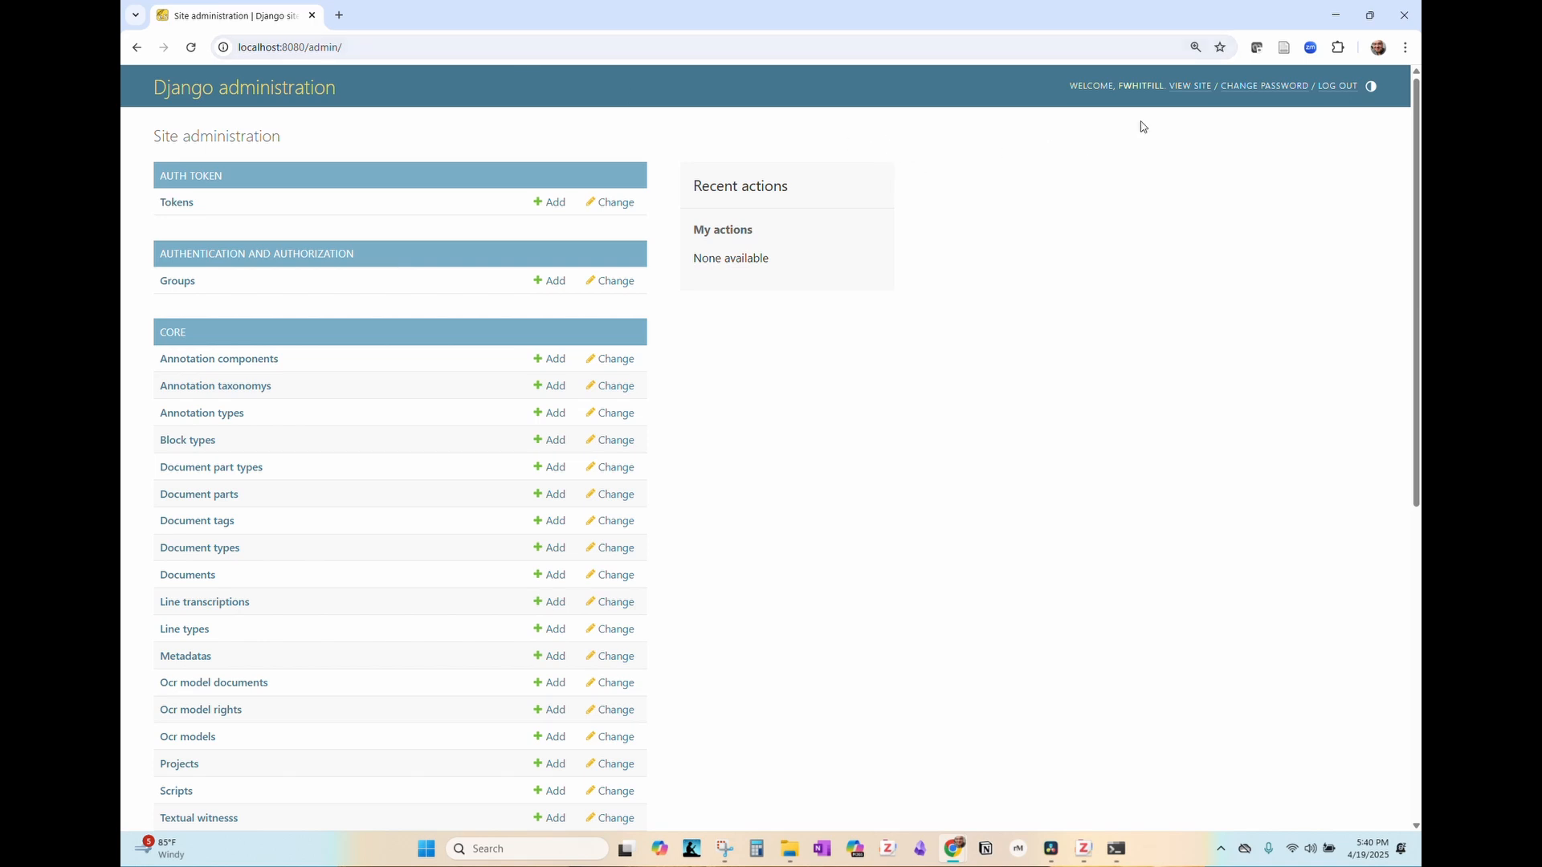
# - From the eScriptorium site, review the McCATMuS_nfd_nofix_V1 entry among the models and the documents of the Archive Test Run project
pyautogui.click(1183, 85)
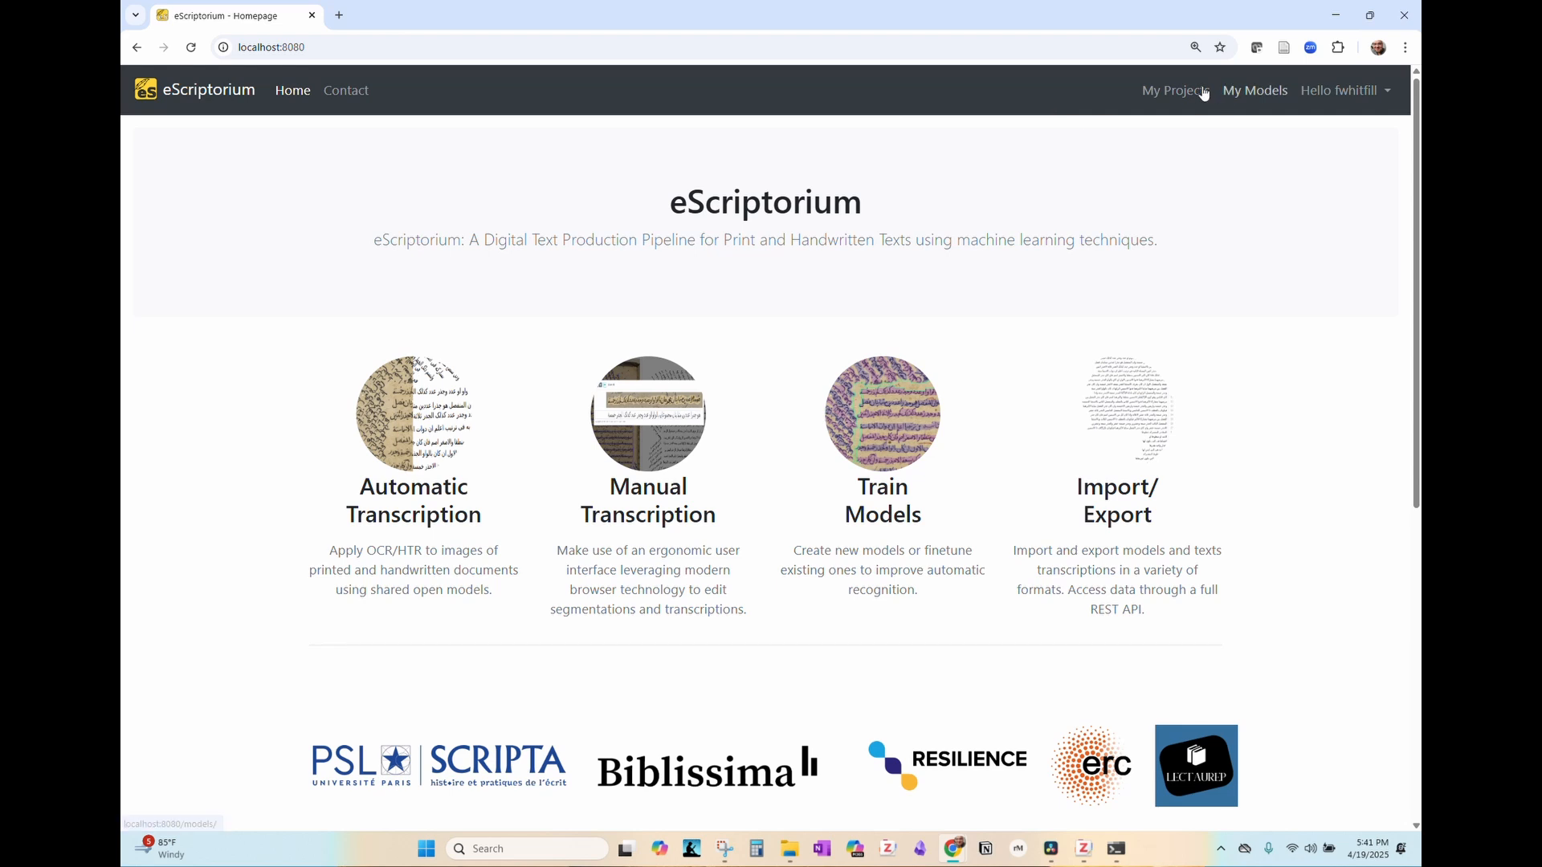
pyautogui.click(1249, 97)
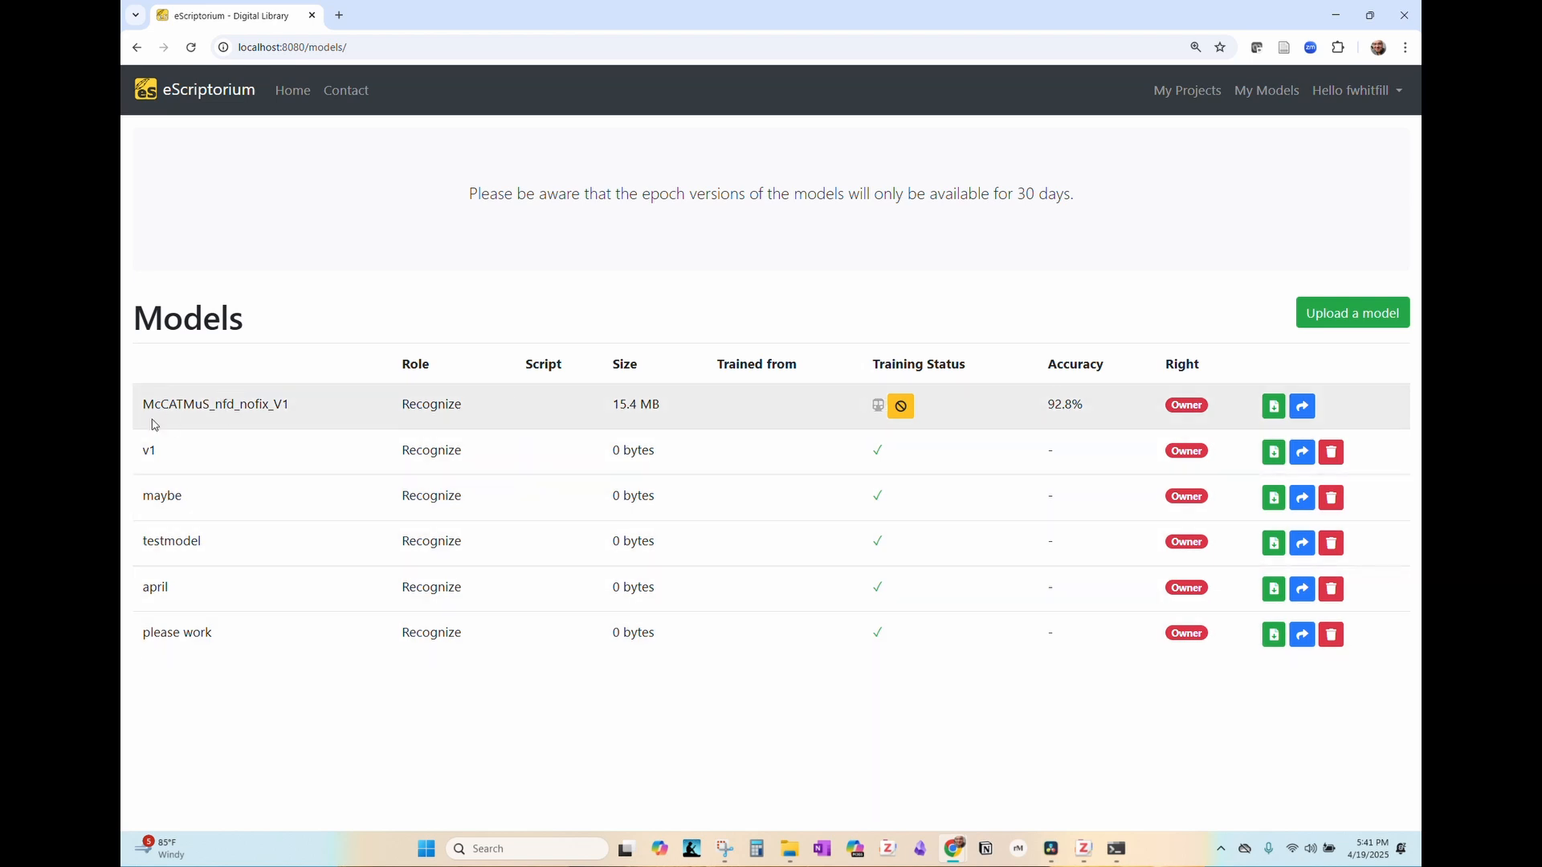
pyautogui.moveTo(147, 406); pyautogui.dragTo(299, 431)
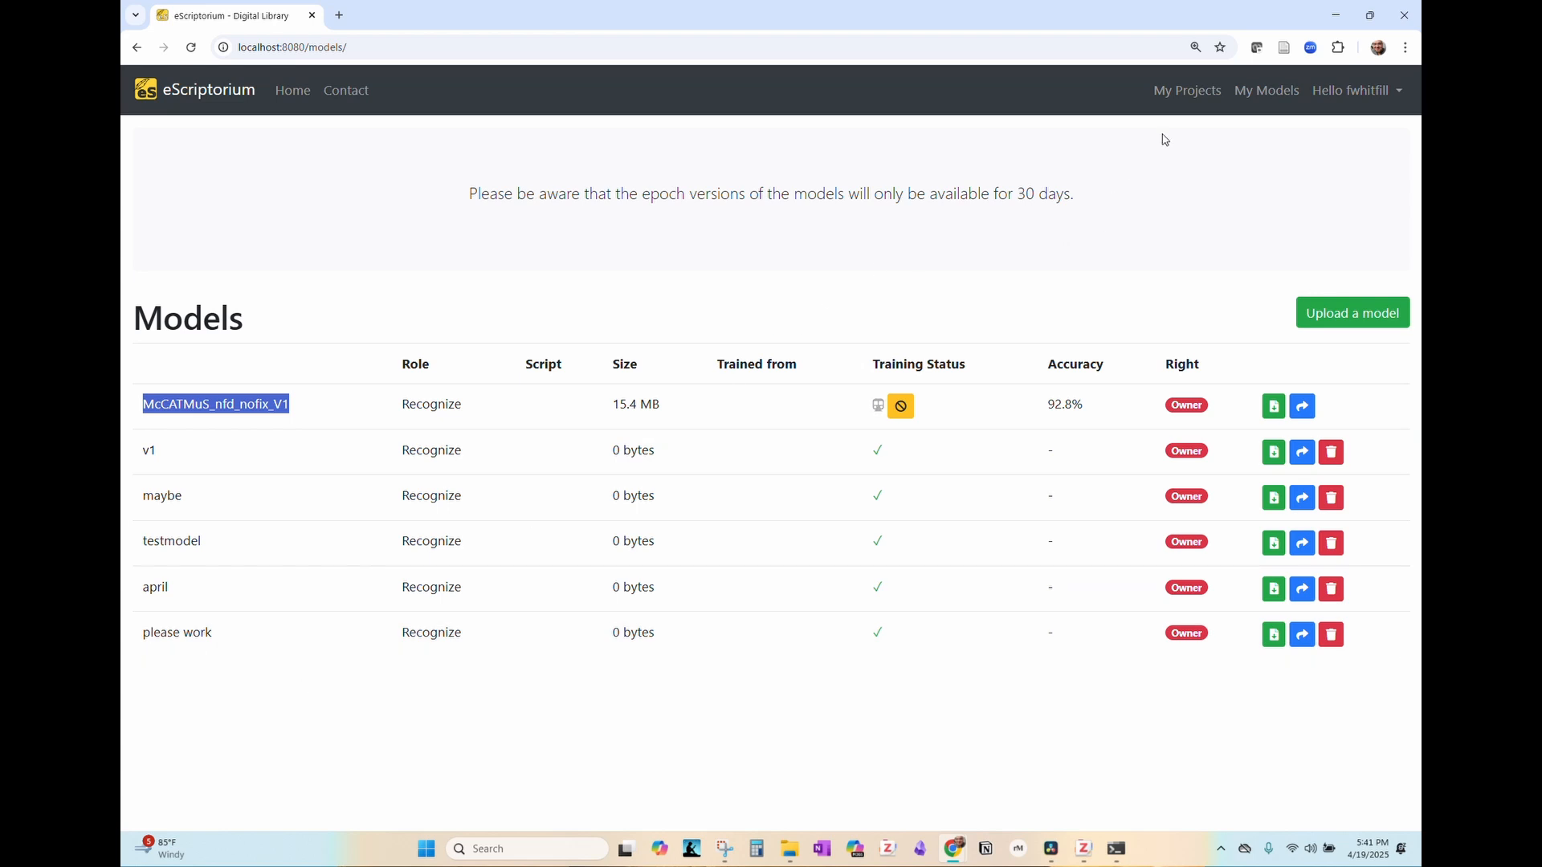
pyautogui.click(1184, 92)
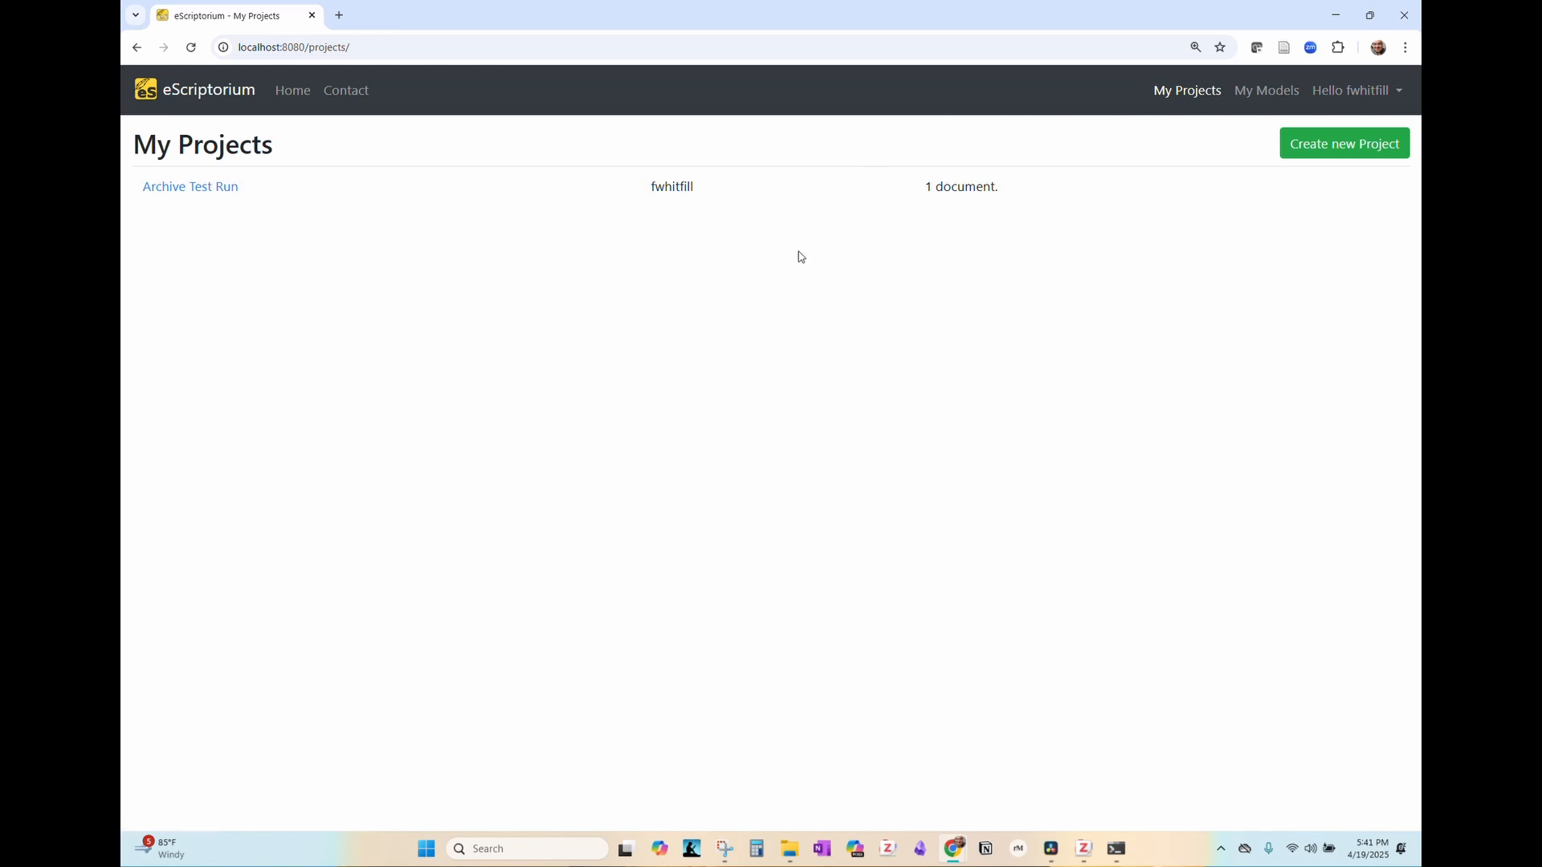
pyautogui.click(229, 190)
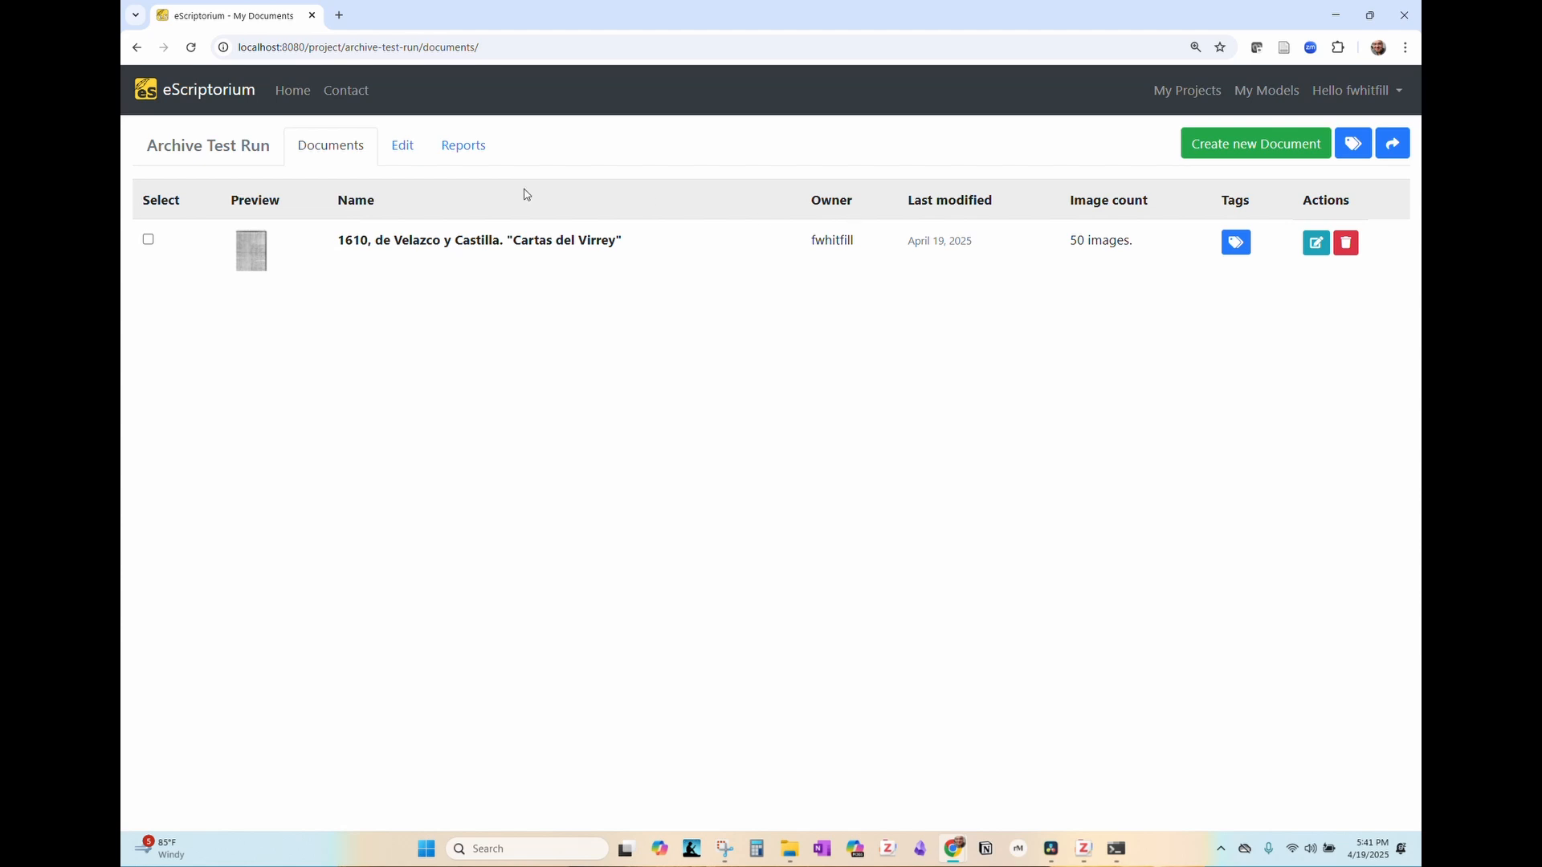
# - Create a new project named 1750_hoz_ignacio_de_la after the PDF in the inquisición folder, leaving the guidelines empty
pyautogui.click(1220, 99)
pyautogui.click(1298, 145)
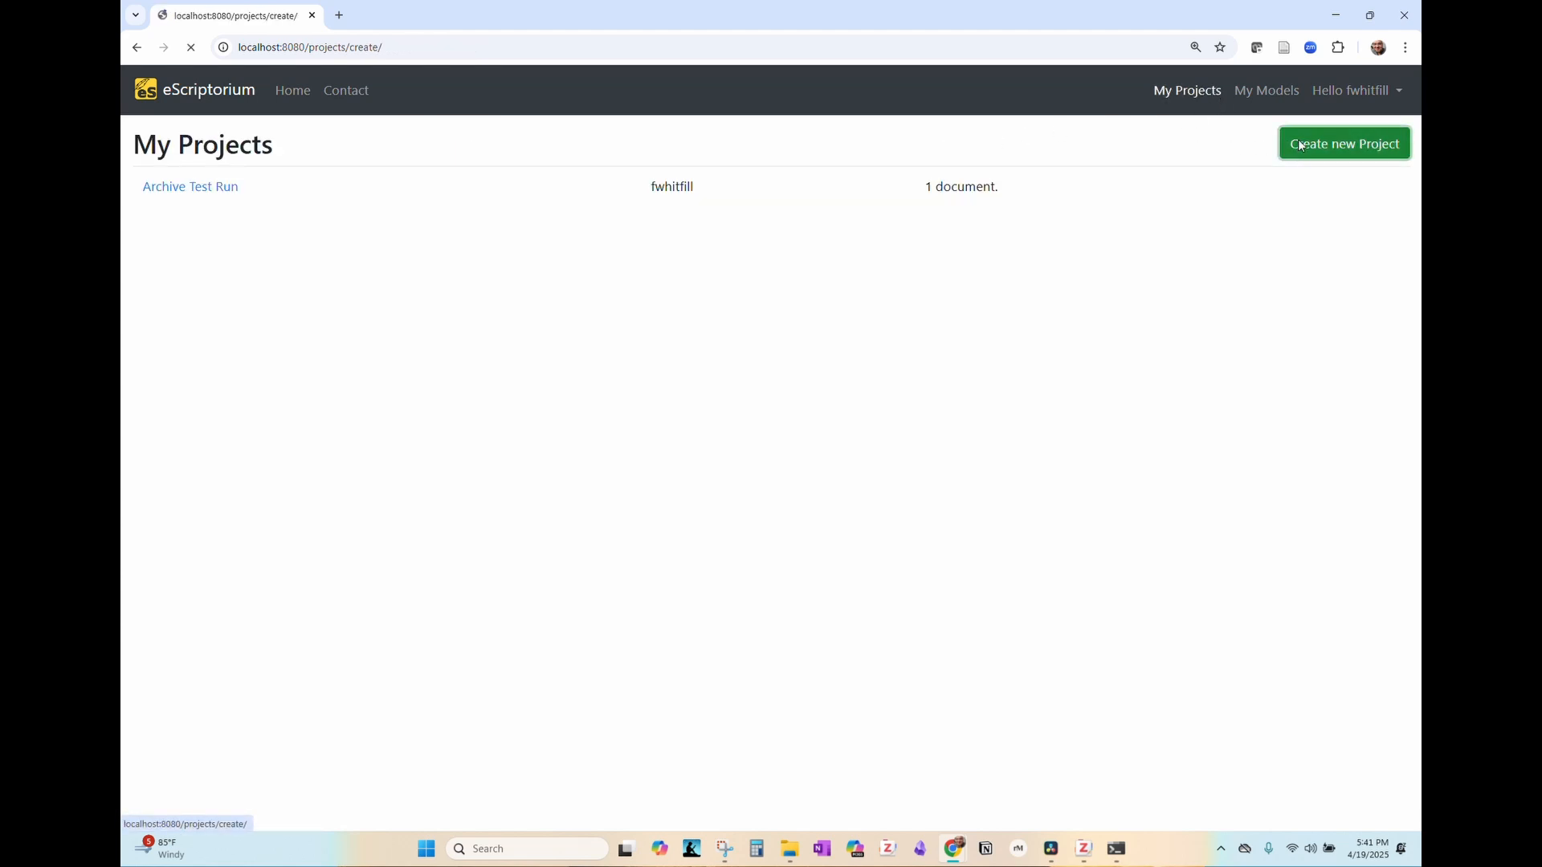
pyautogui.click(785, 164)
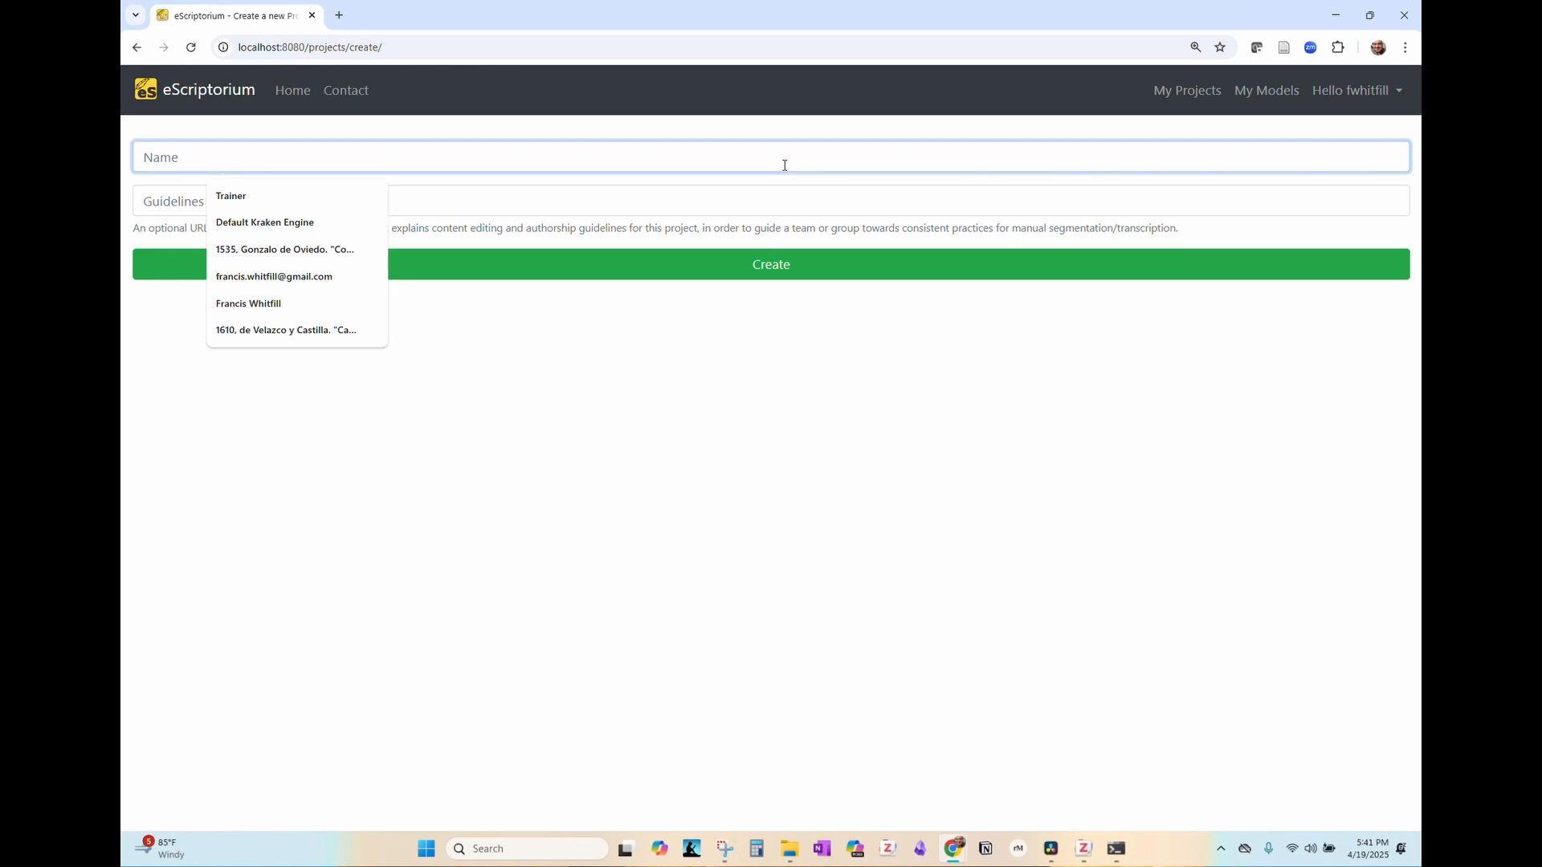
pyautogui.click(1329, 11)
pyautogui.click(1025, 167)
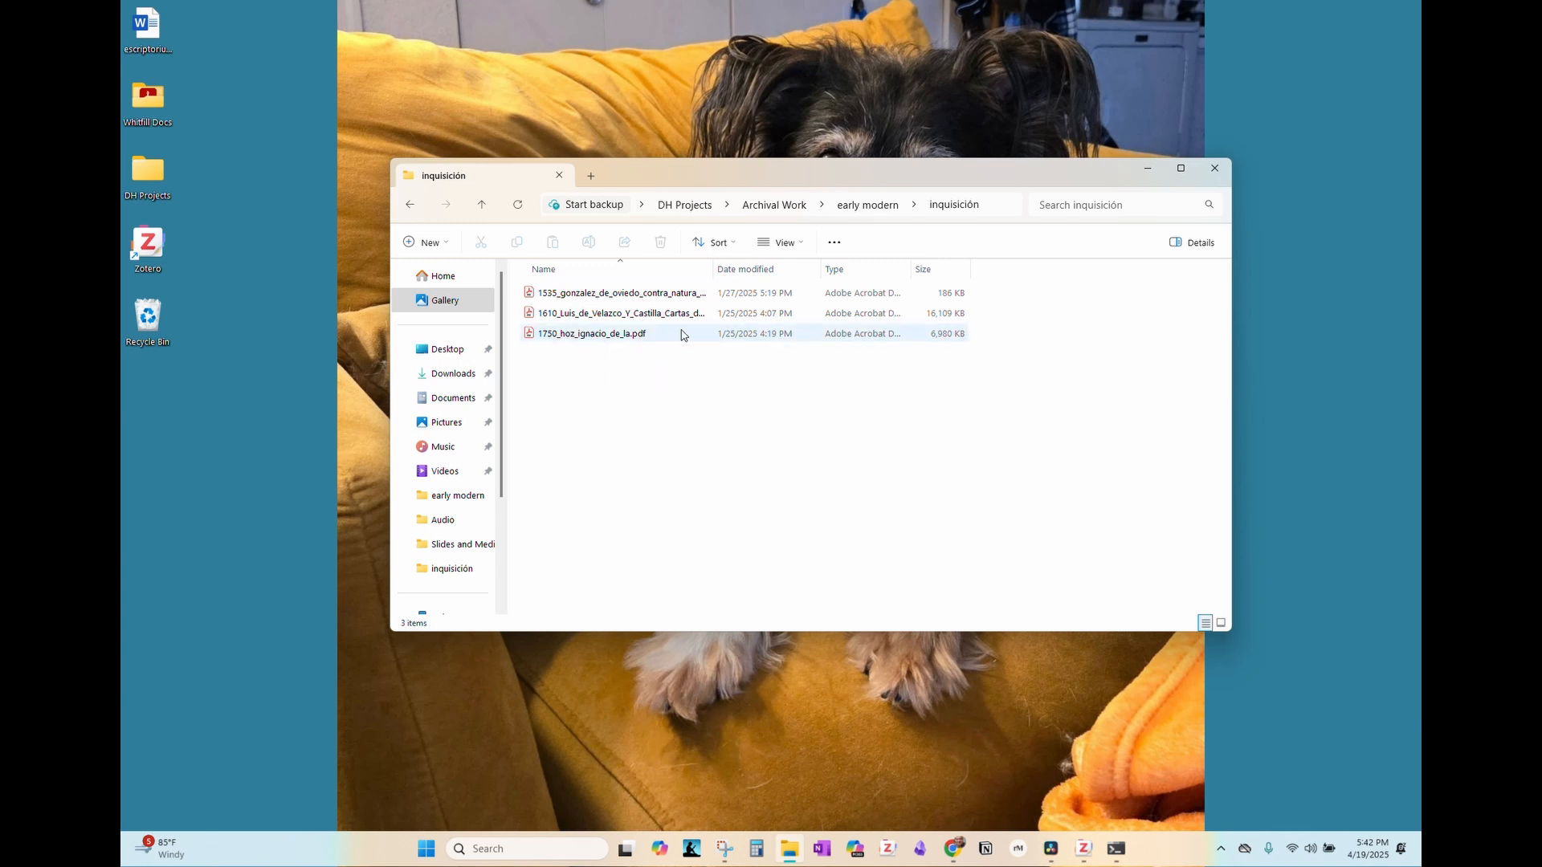
pyautogui.click(952, 853)
pyautogui.click(1004, 803)
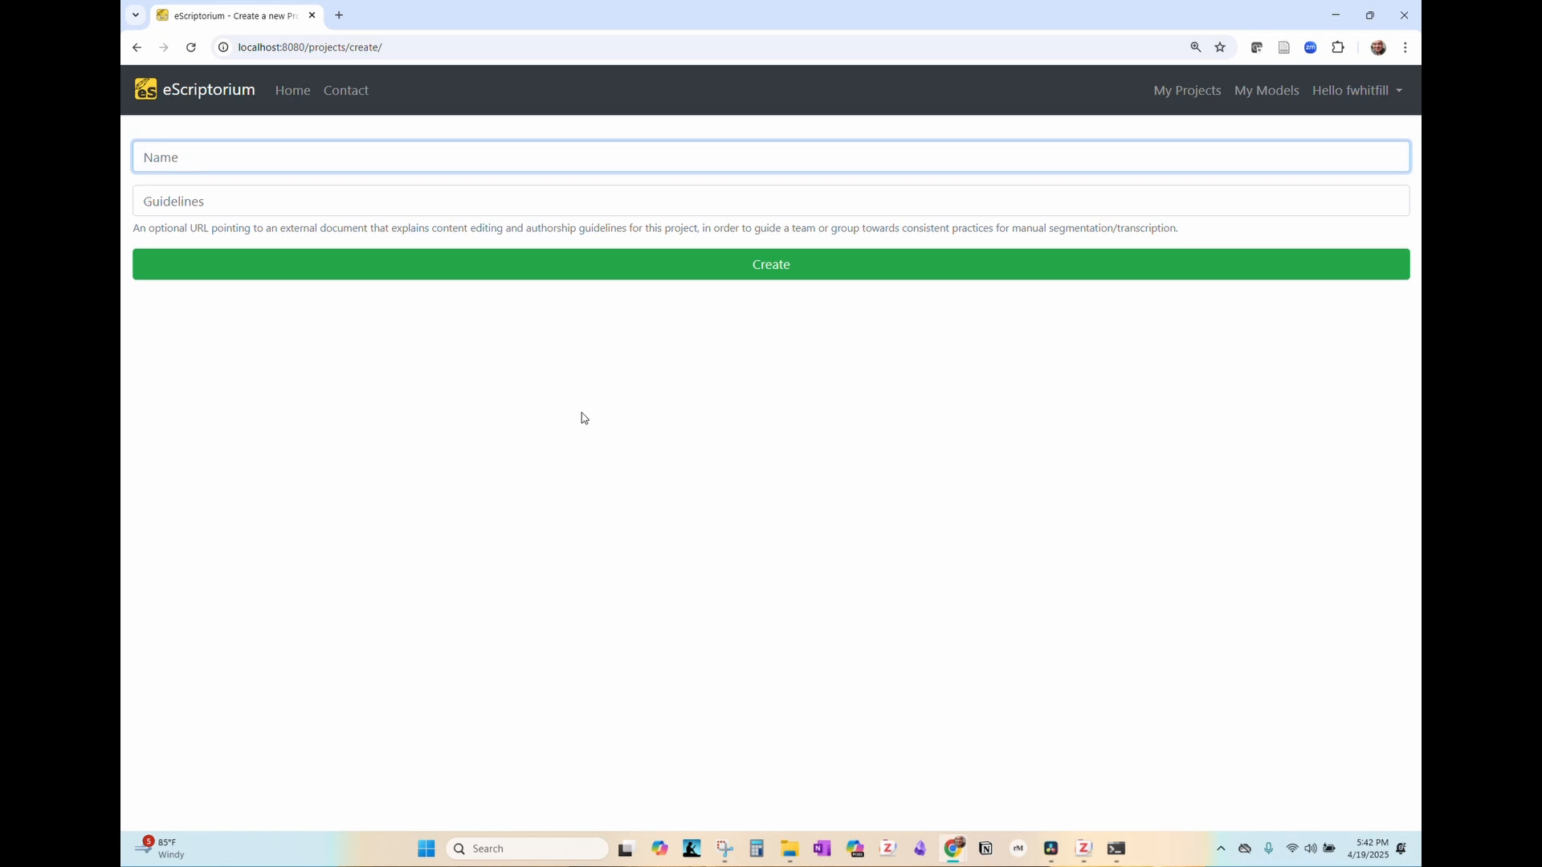
pyautogui.write('1750_hoz_ignacio_de_la')
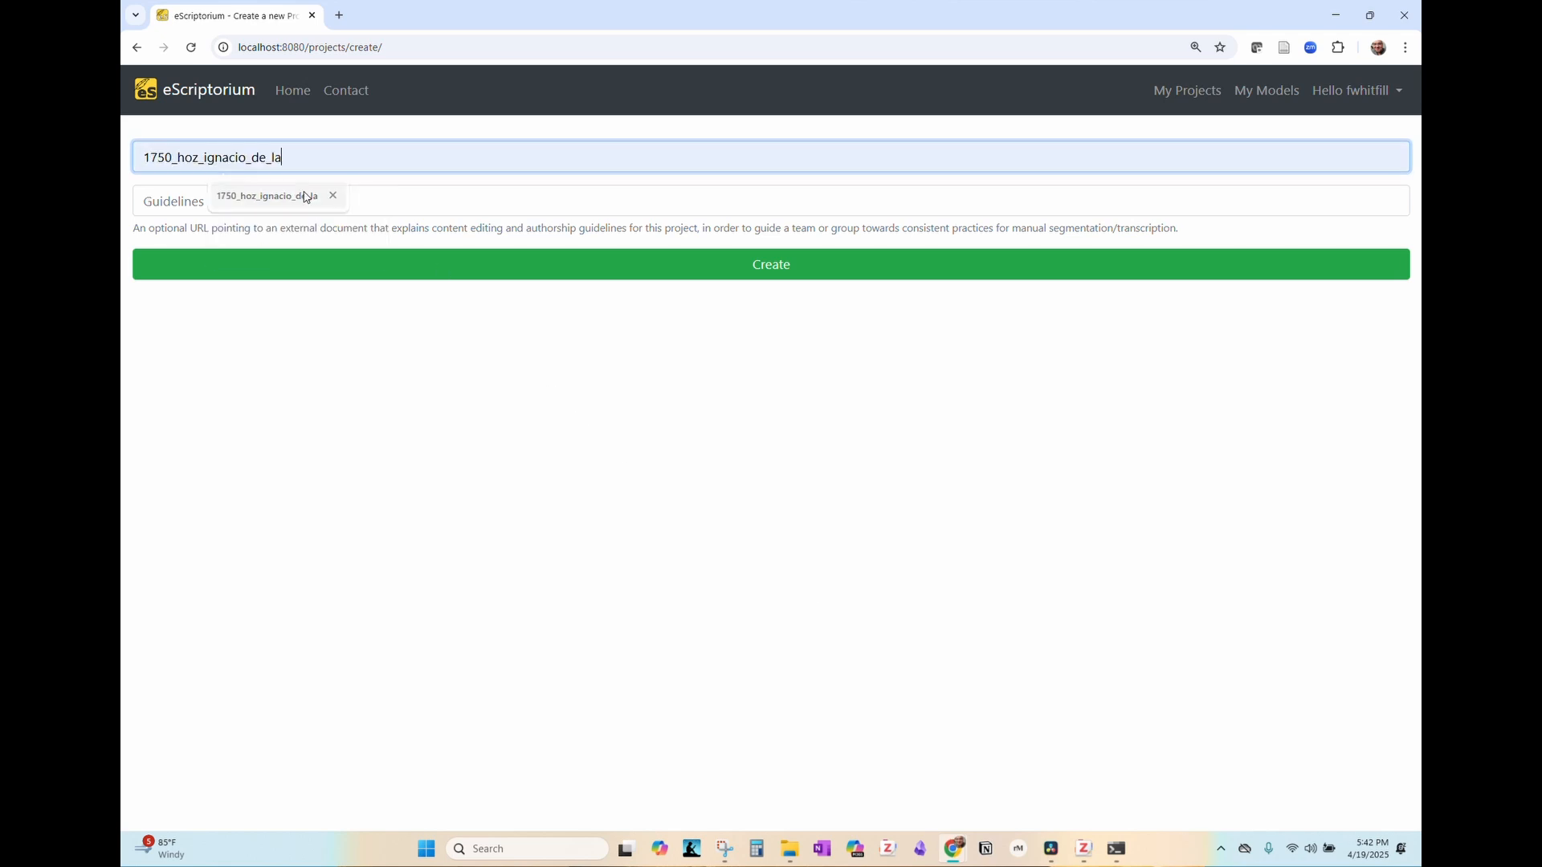
pyautogui.click(289, 197)
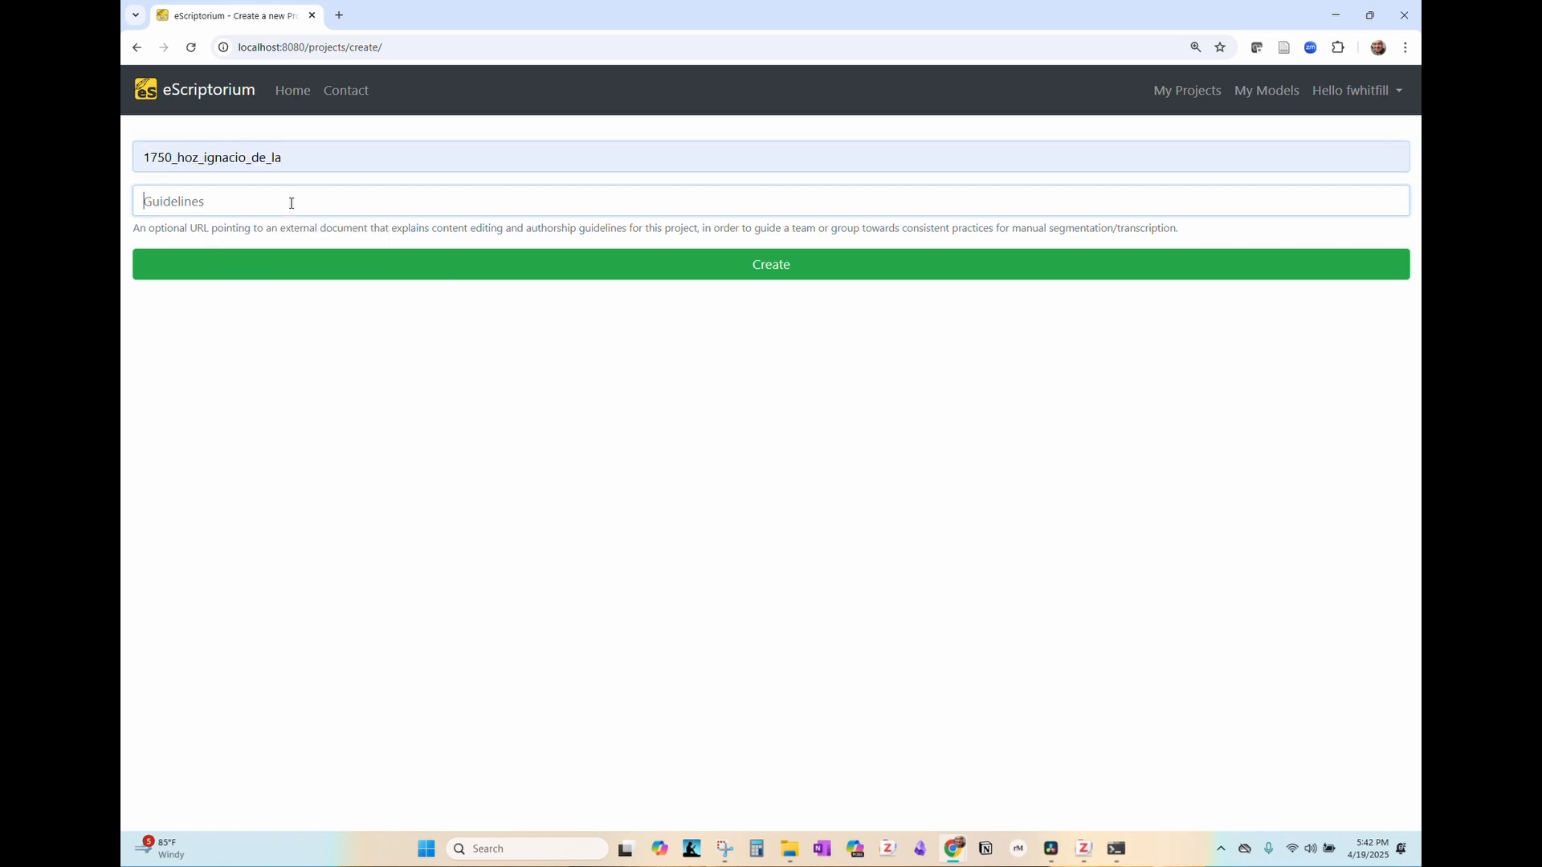
pyautogui.click(319, 276)
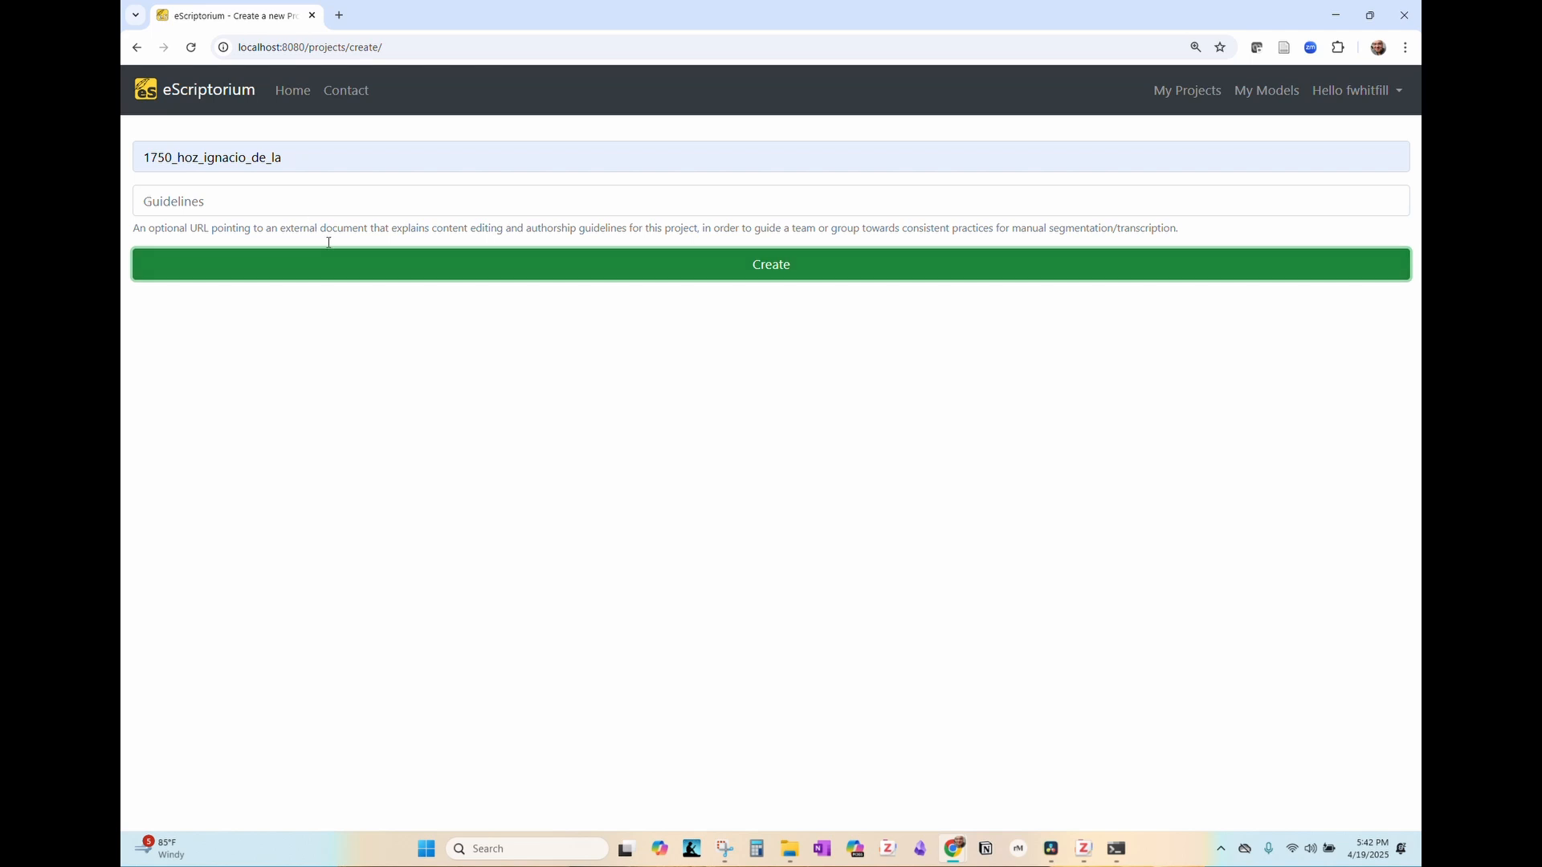
pyautogui.click(375, 275)
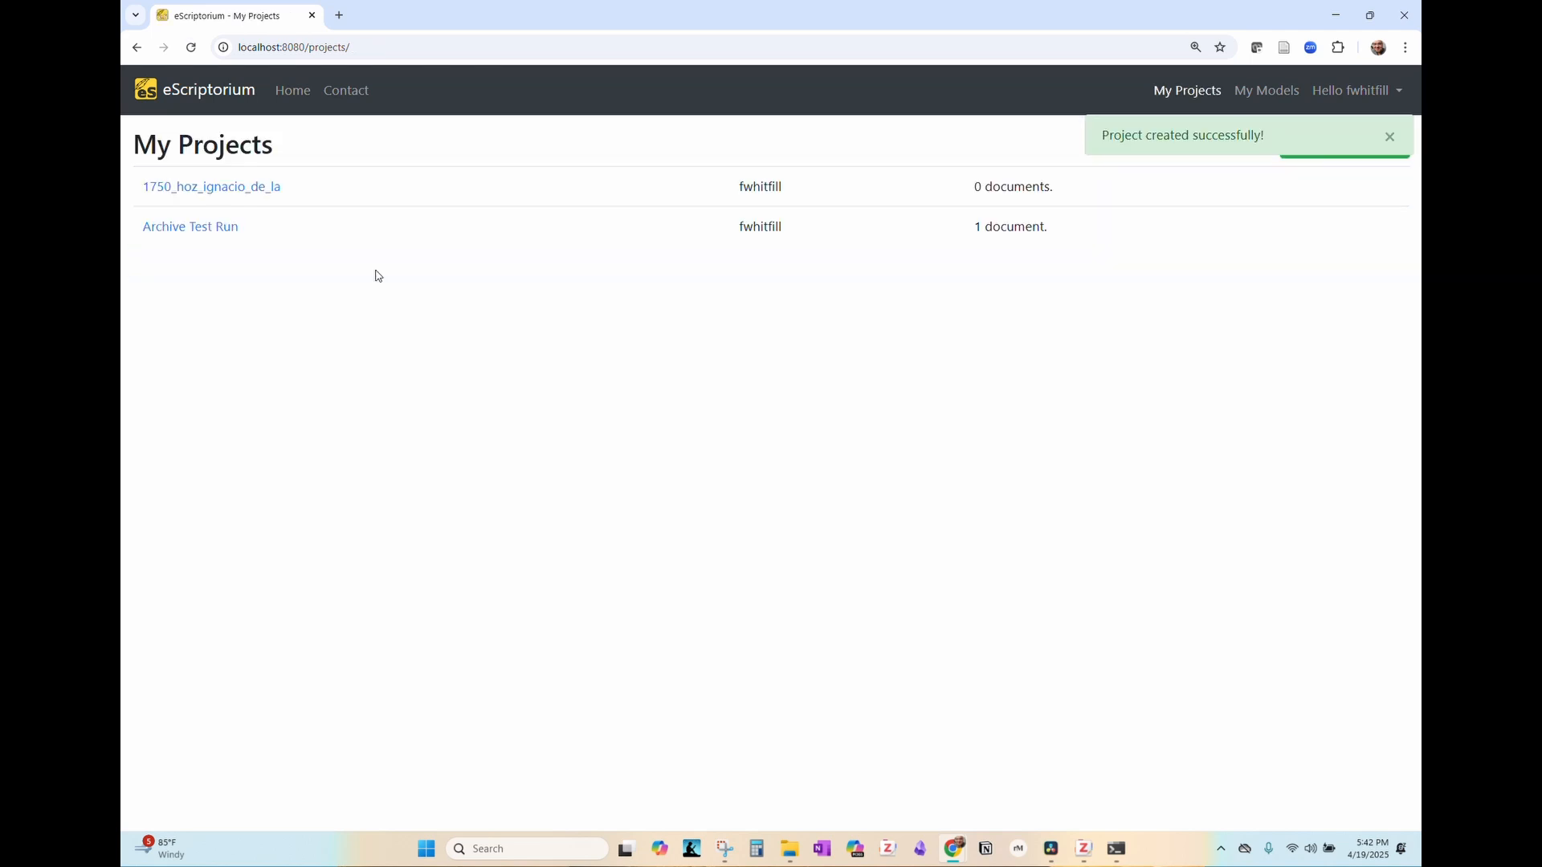
# - In the 1750_hoz_ignacio_de_la project, create a document named 1750_hoz_ignacio_de_la, keeping the left-to-right read direction
pyautogui.click(259, 188)
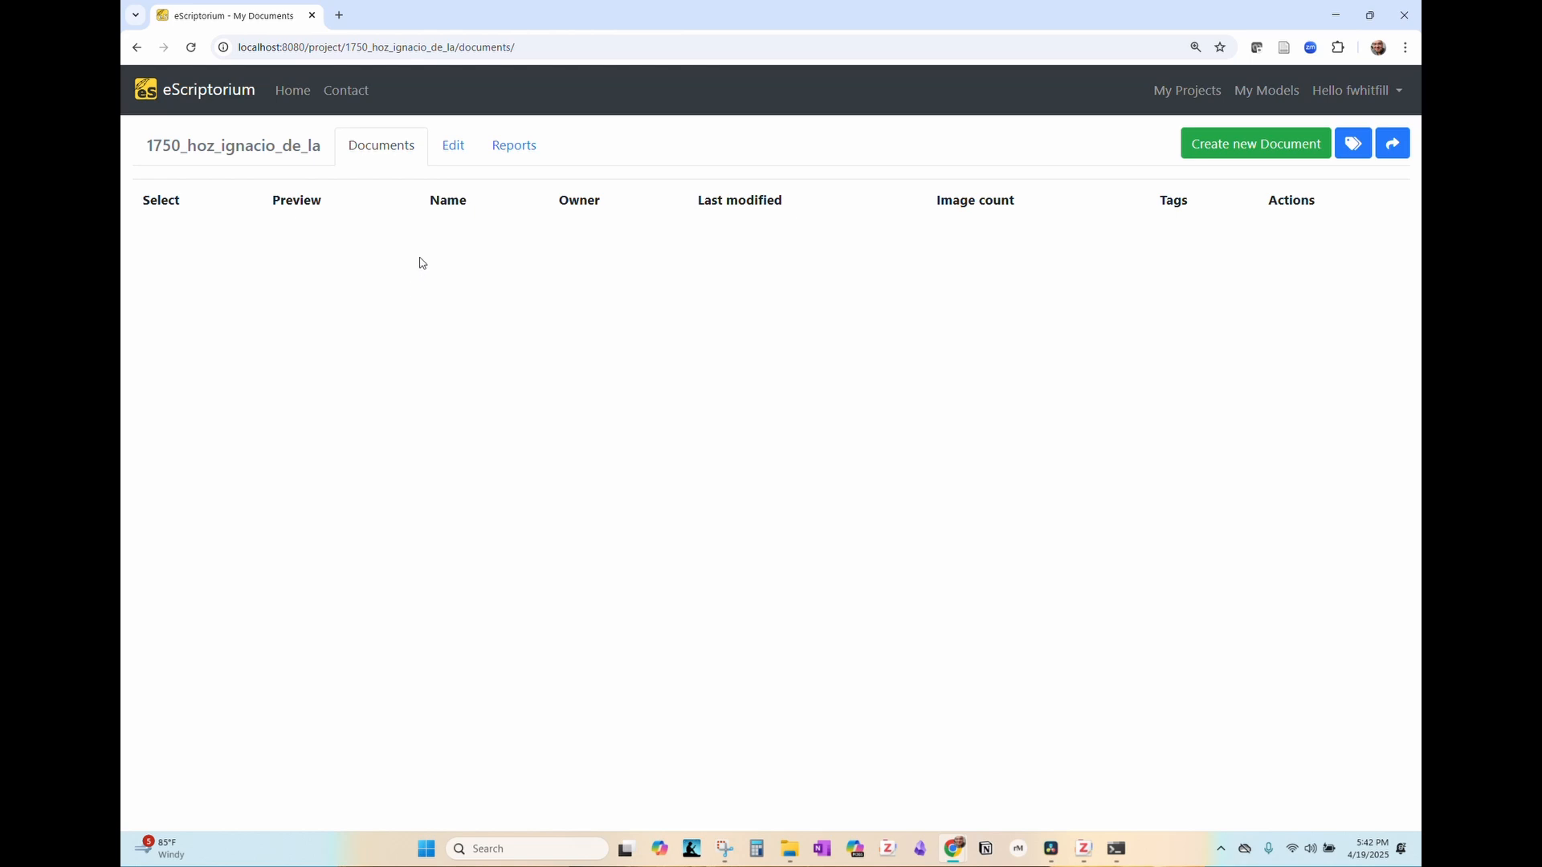
pyautogui.click(455, 153)
pyautogui.click(492, 153)
pyautogui.click(386, 147)
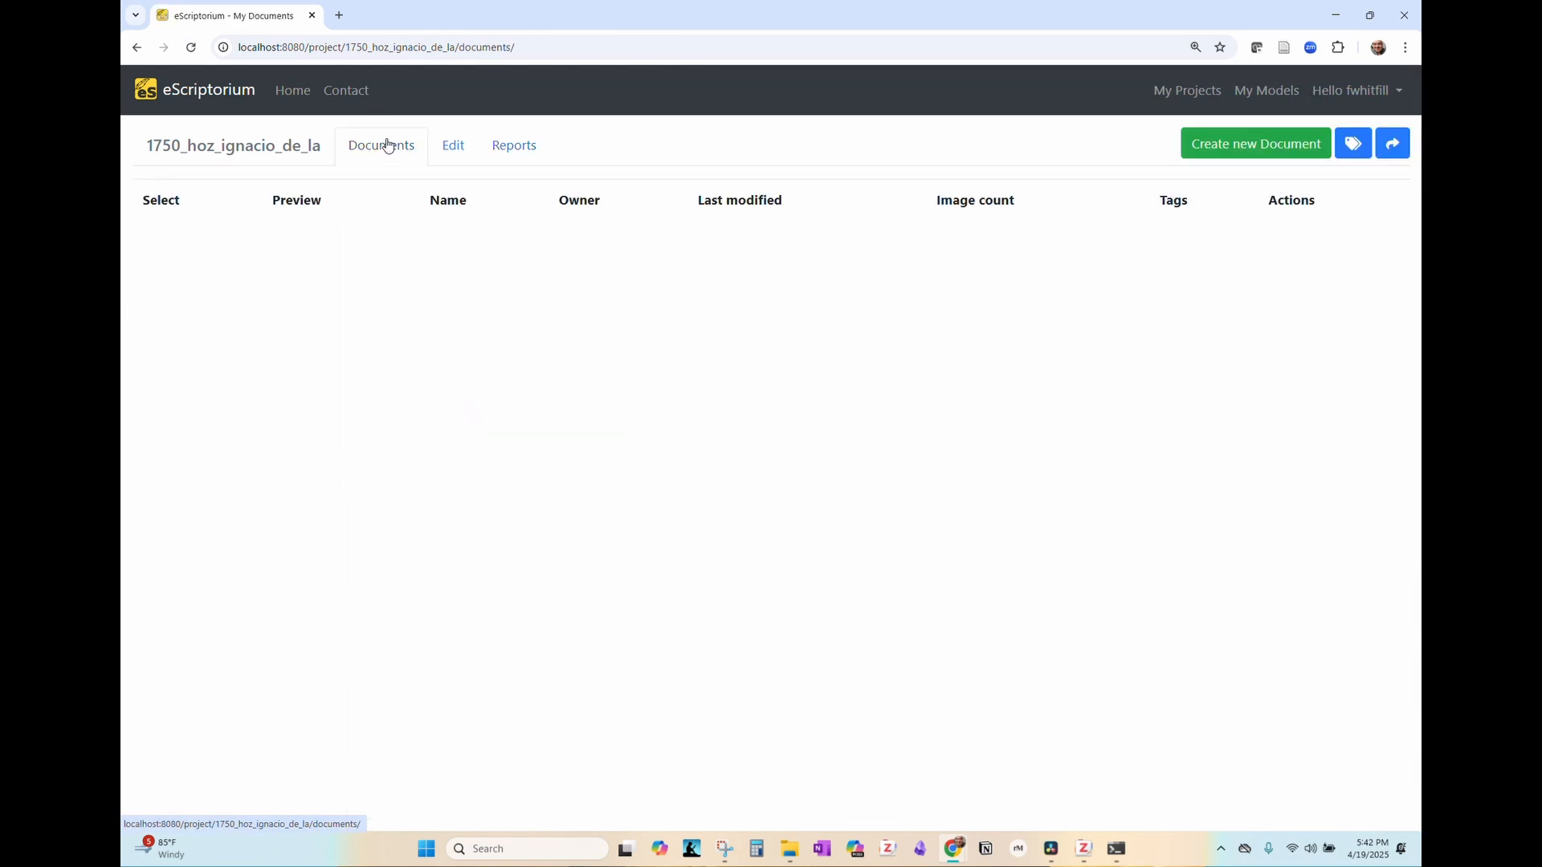
pyautogui.click(1232, 154)
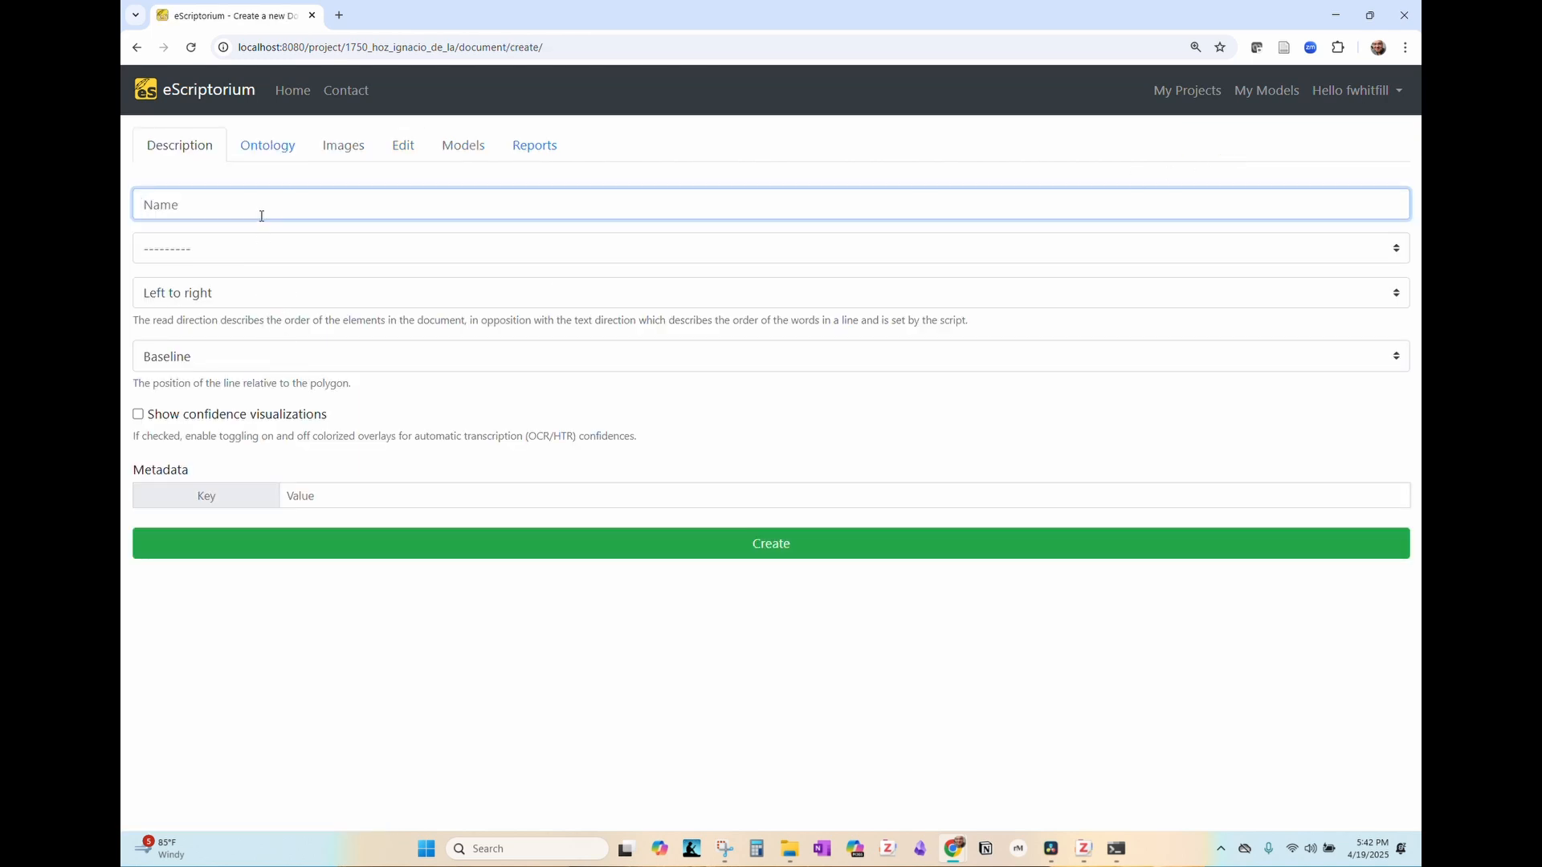
pyautogui.click(241, 305)
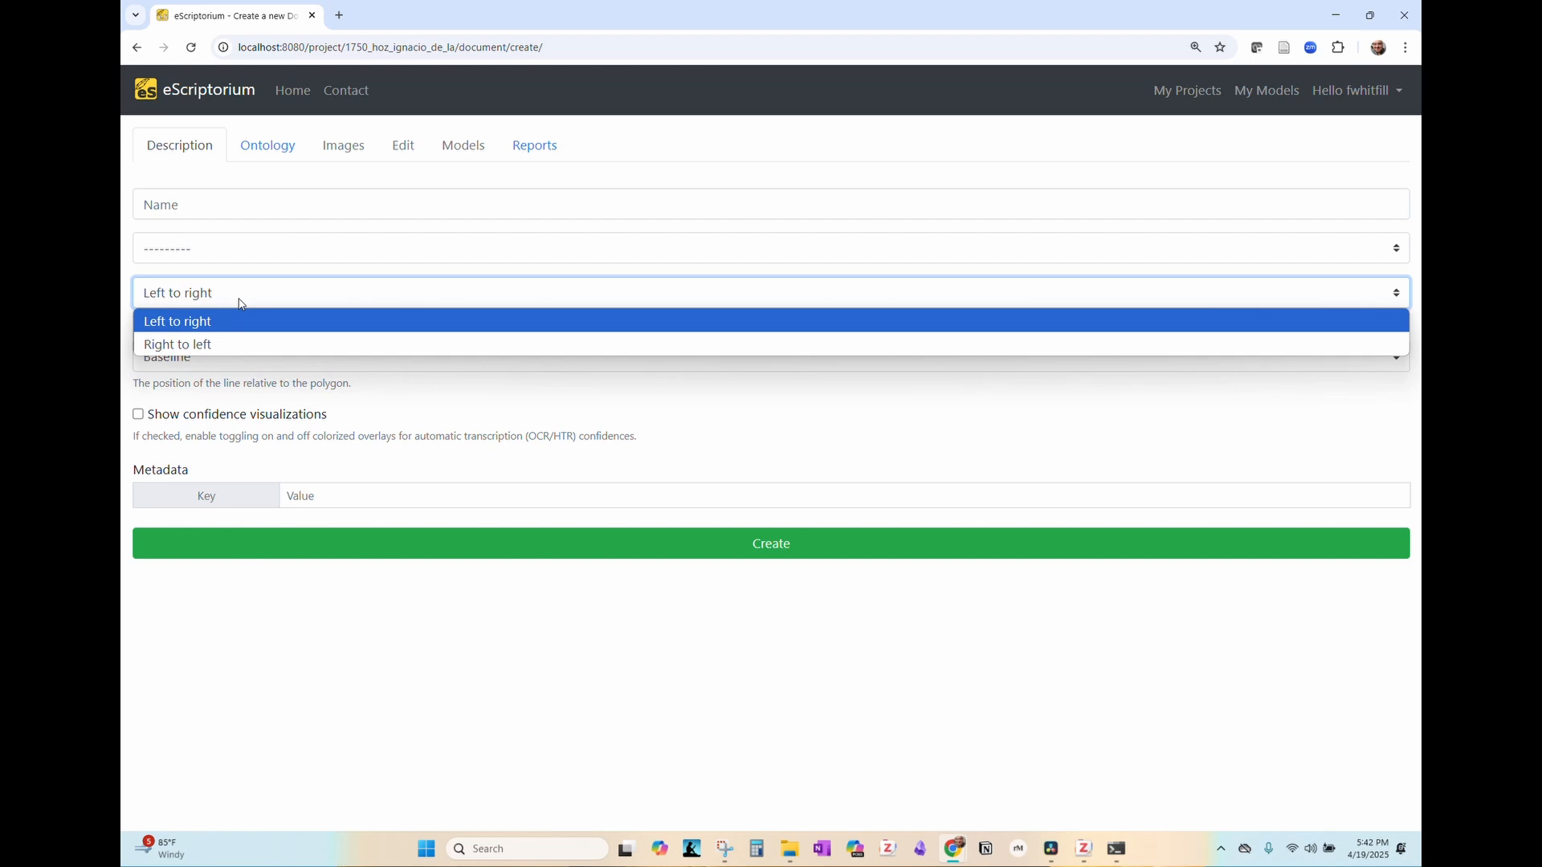
pyautogui.click(242, 297)
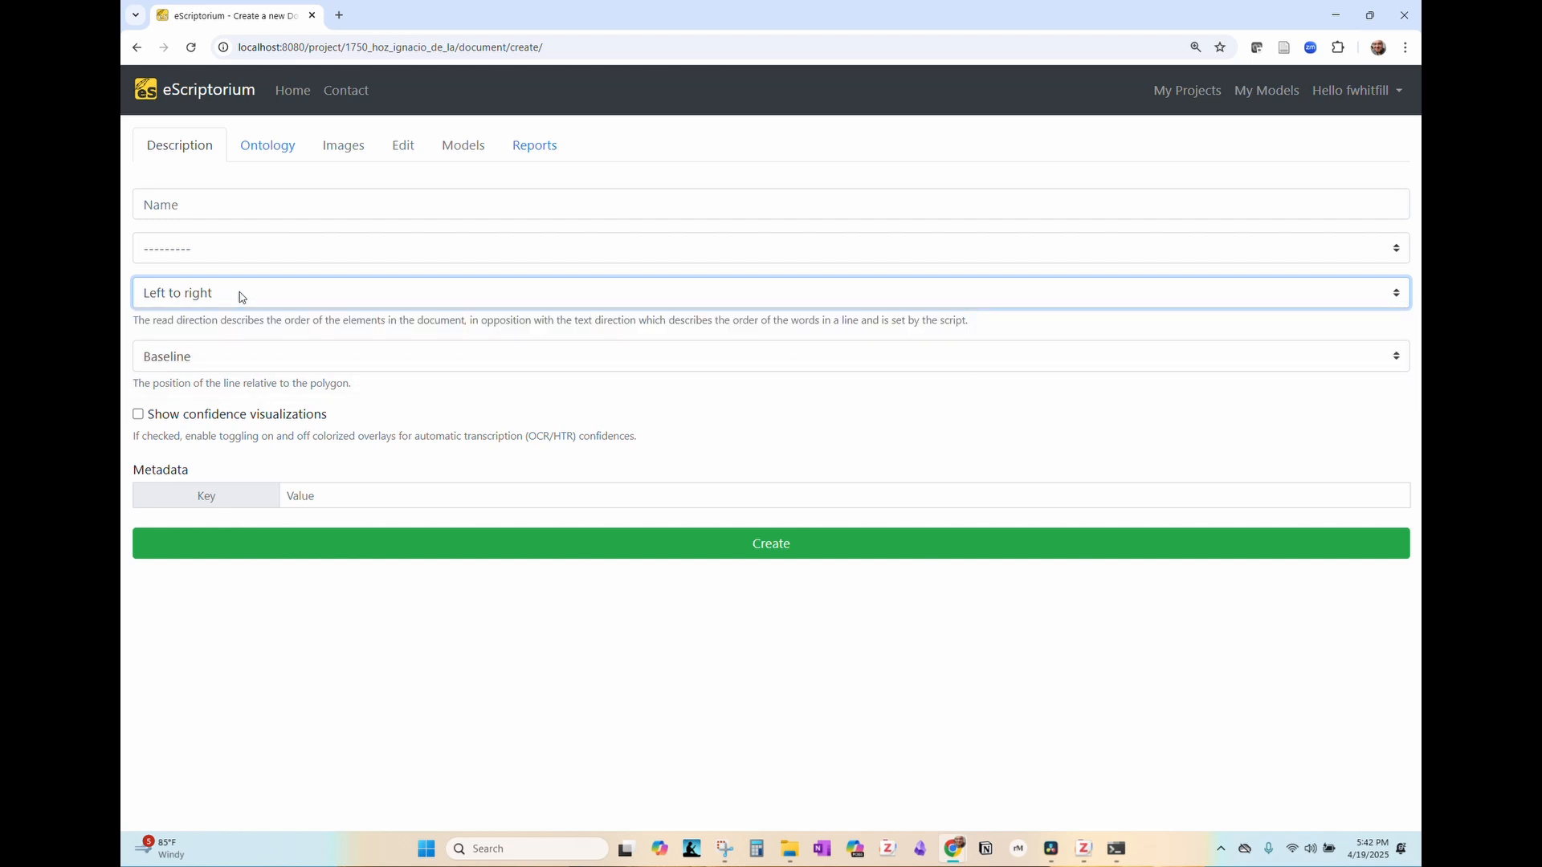
pyautogui.click(238, 203)
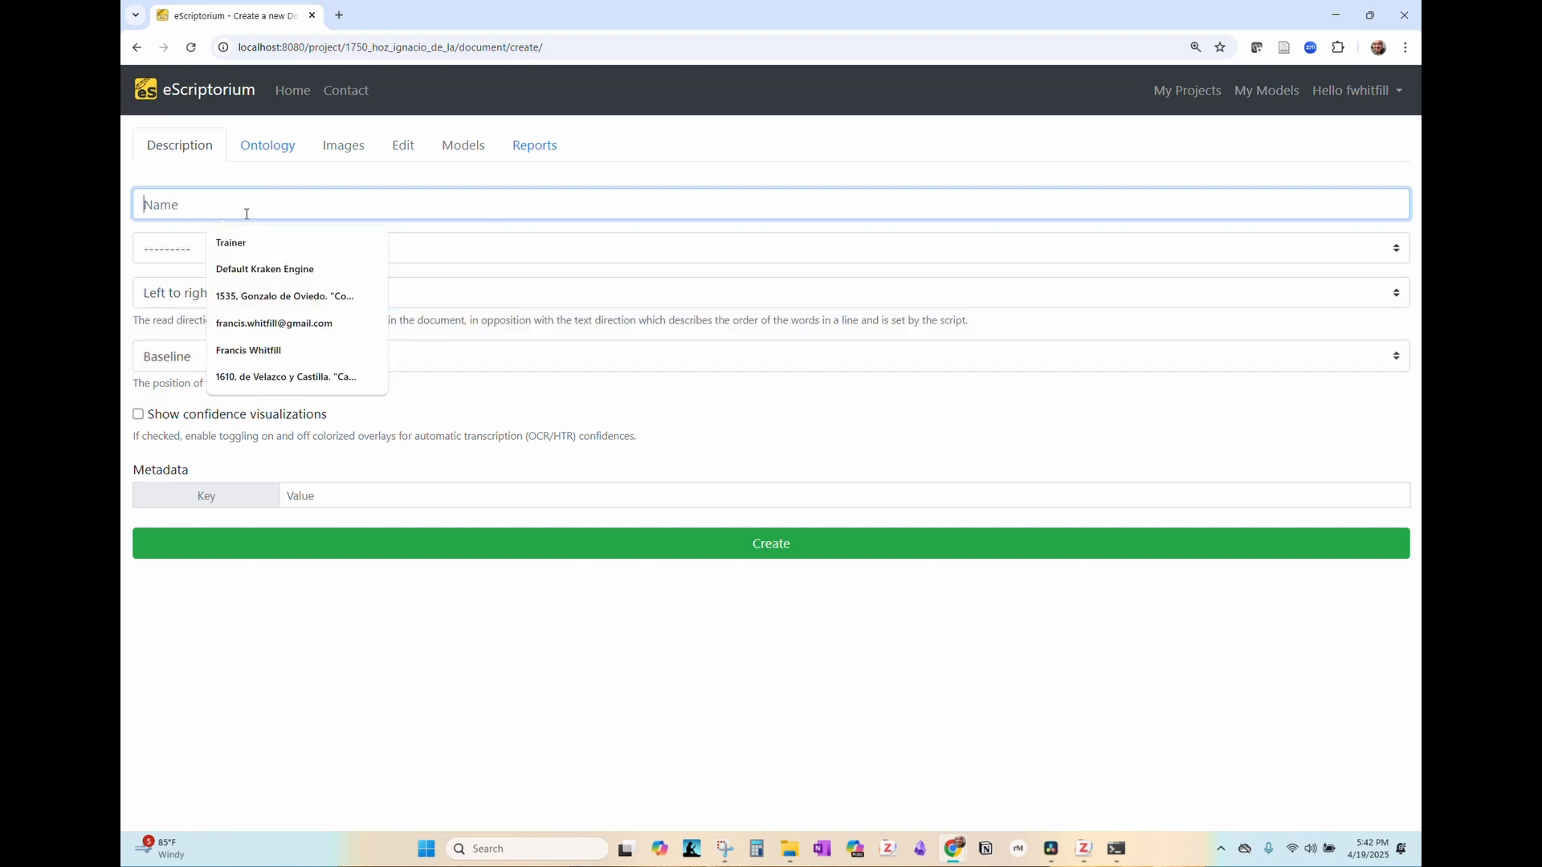
pyautogui.write('1750')
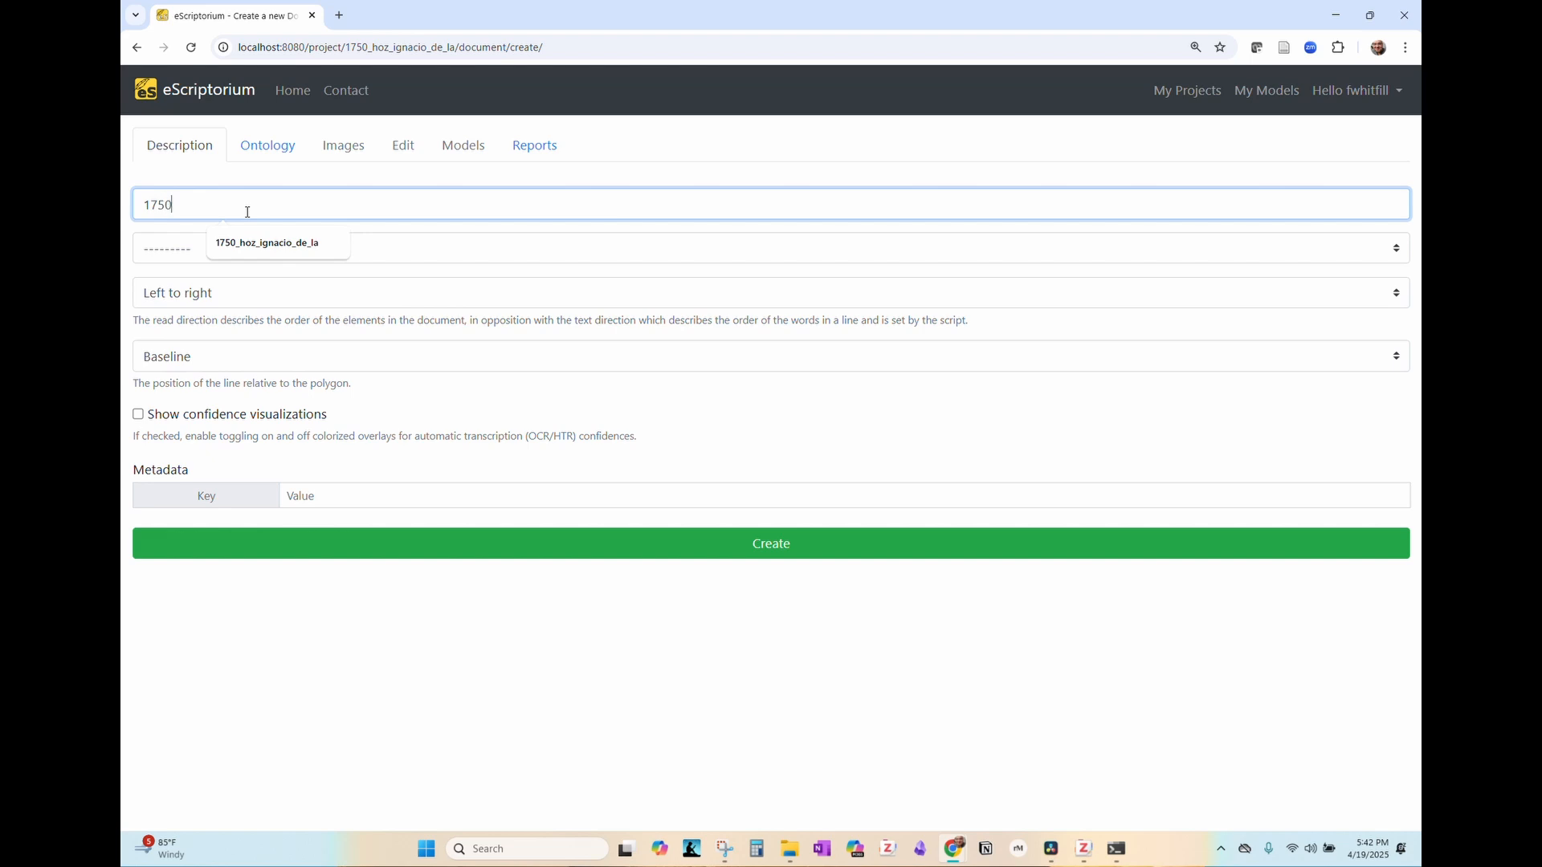
pyautogui.click(251, 243)
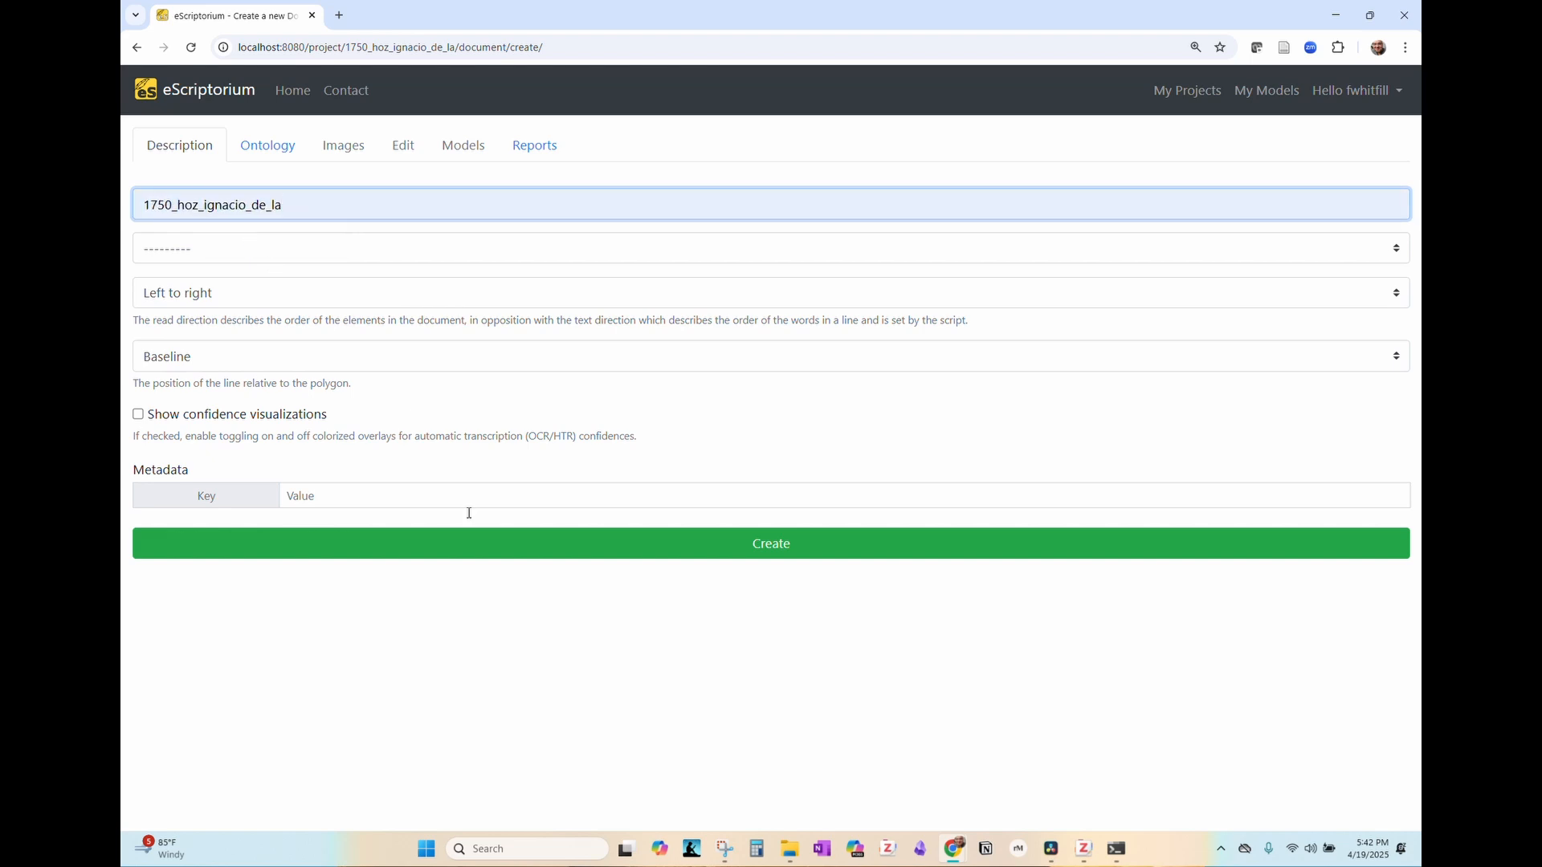
pyautogui.click(583, 555)
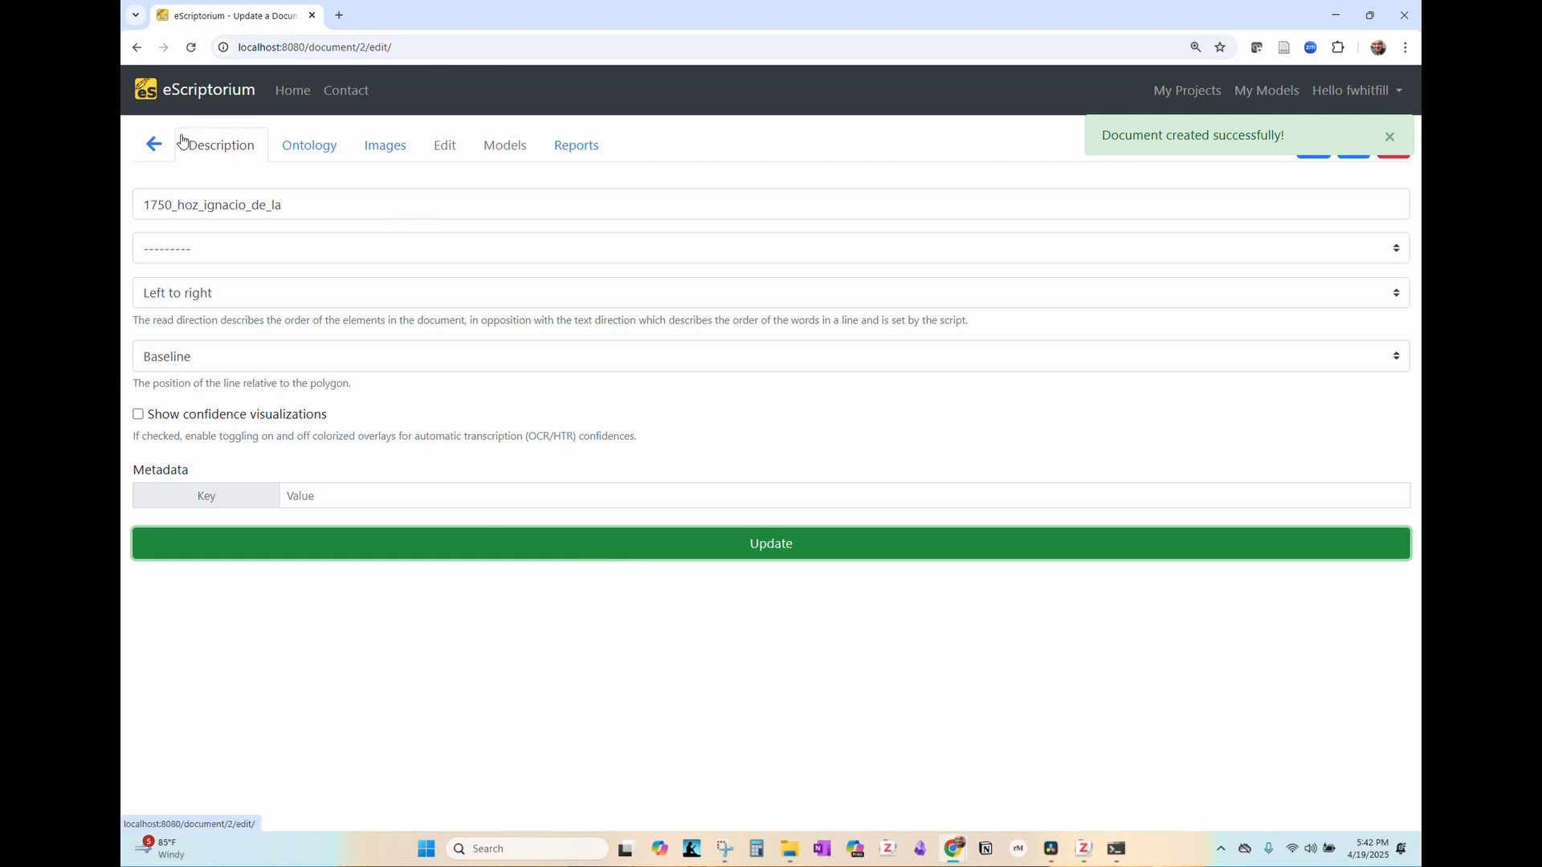
# - Return to the project list and open the images page of the 1750_hoz_ignacio_de_la document
pyautogui.click(1218, 94)
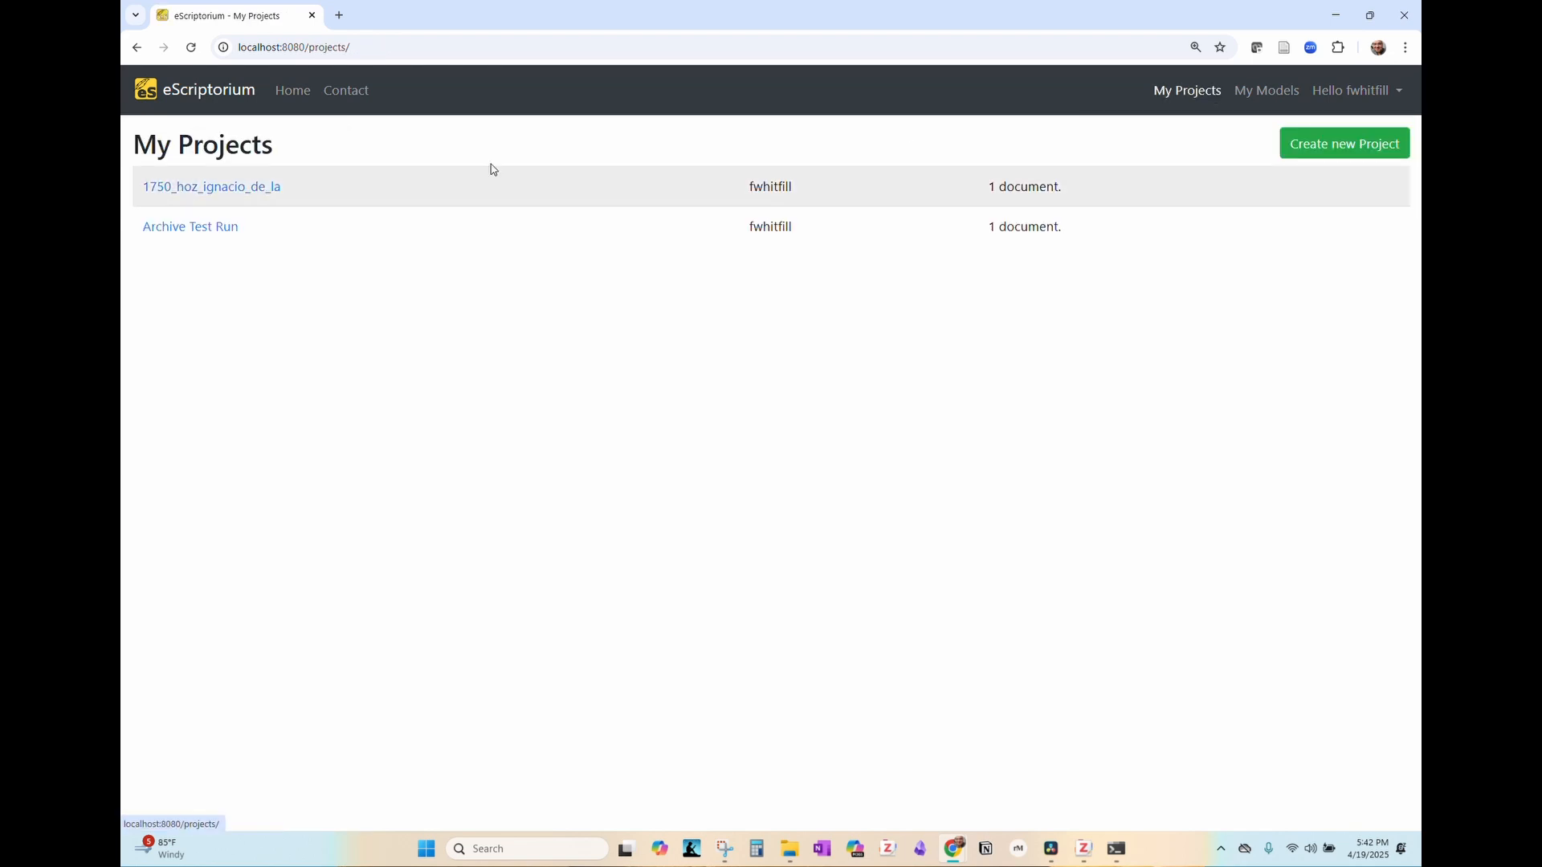
pyautogui.click(228, 197)
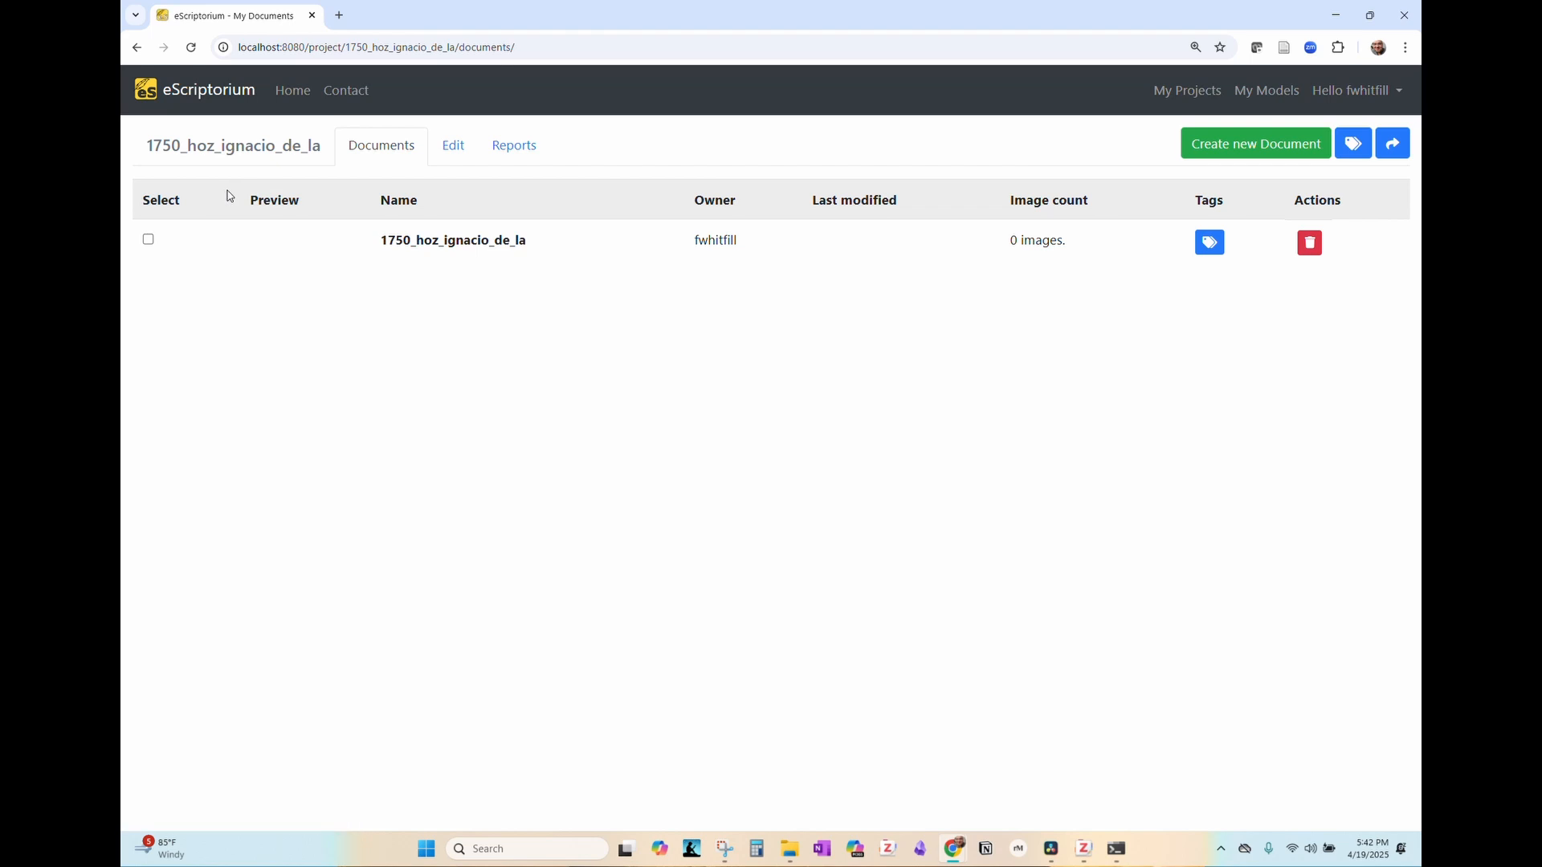
pyautogui.click(459, 252)
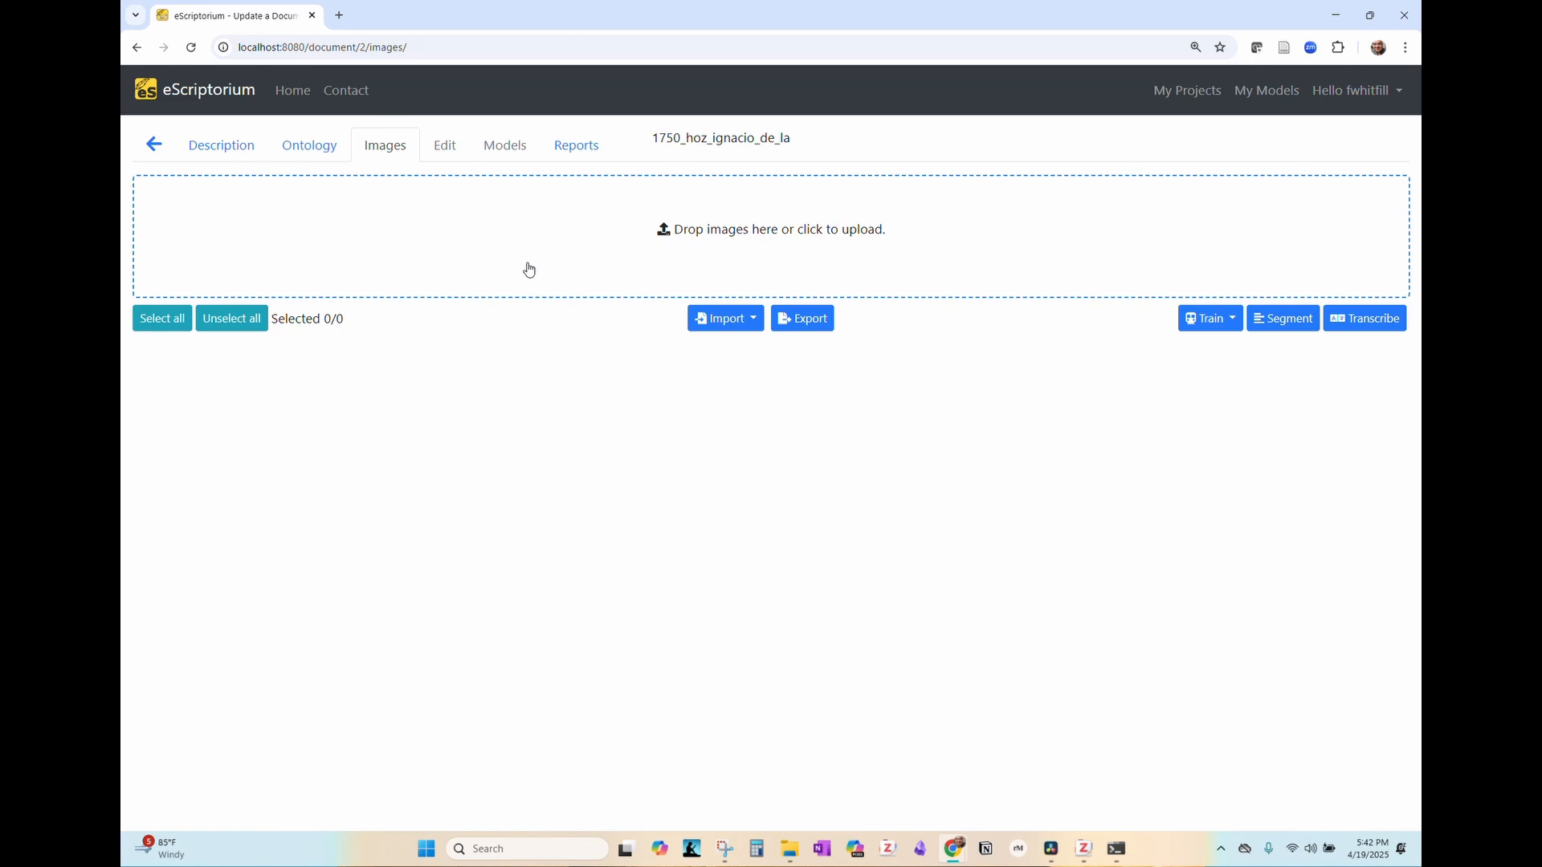
# - Import the page images from 1750_hoz_ignacio_de_la.pdf, located in DH Projects > Archival Work > early modern > inquisición
pyautogui.click(745, 334)
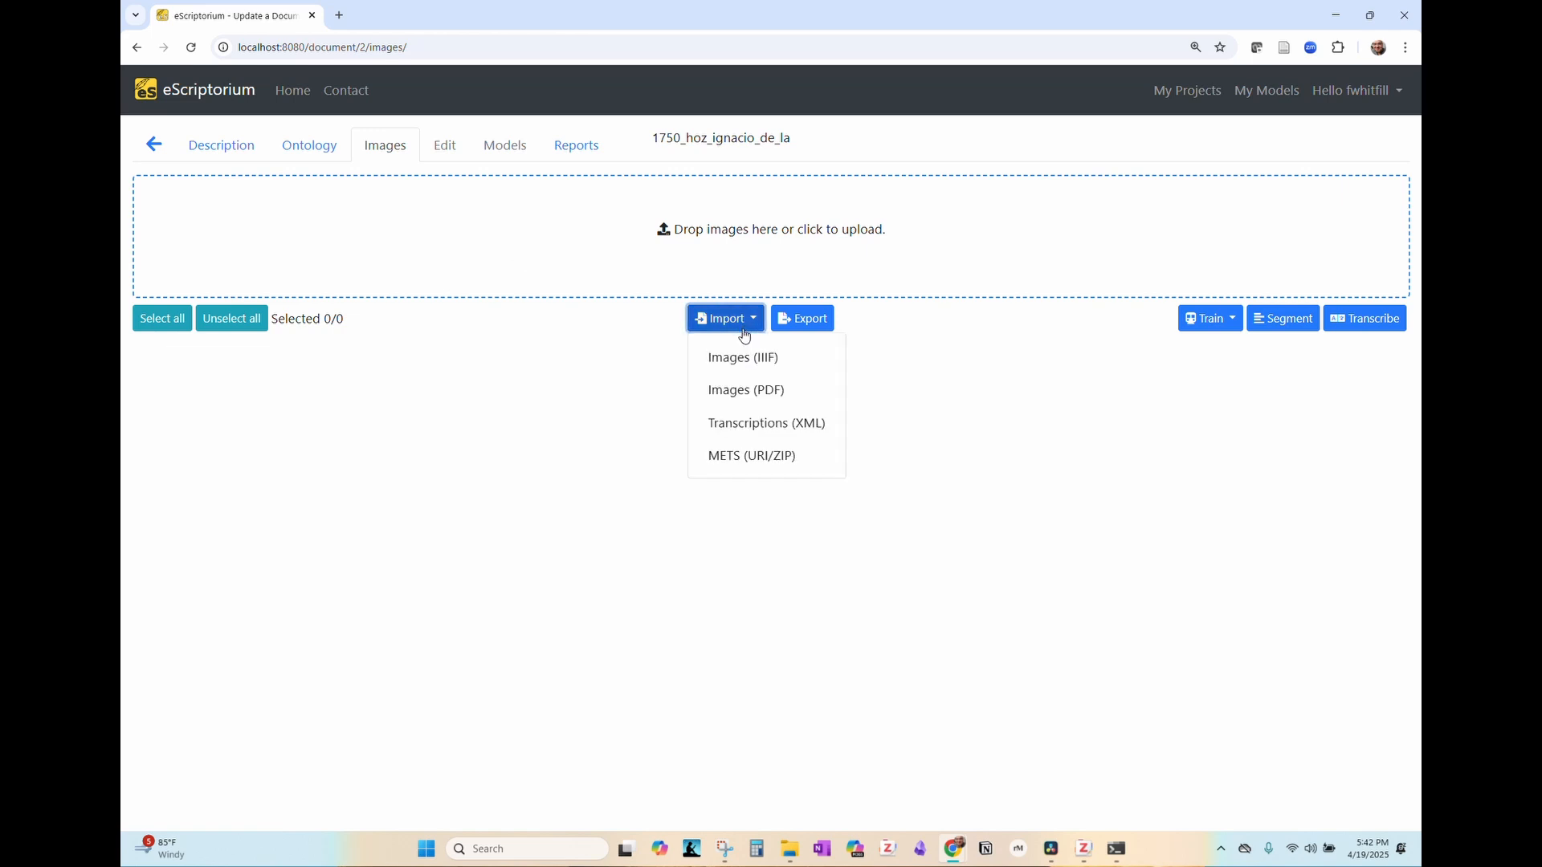
pyautogui.click(719, 391)
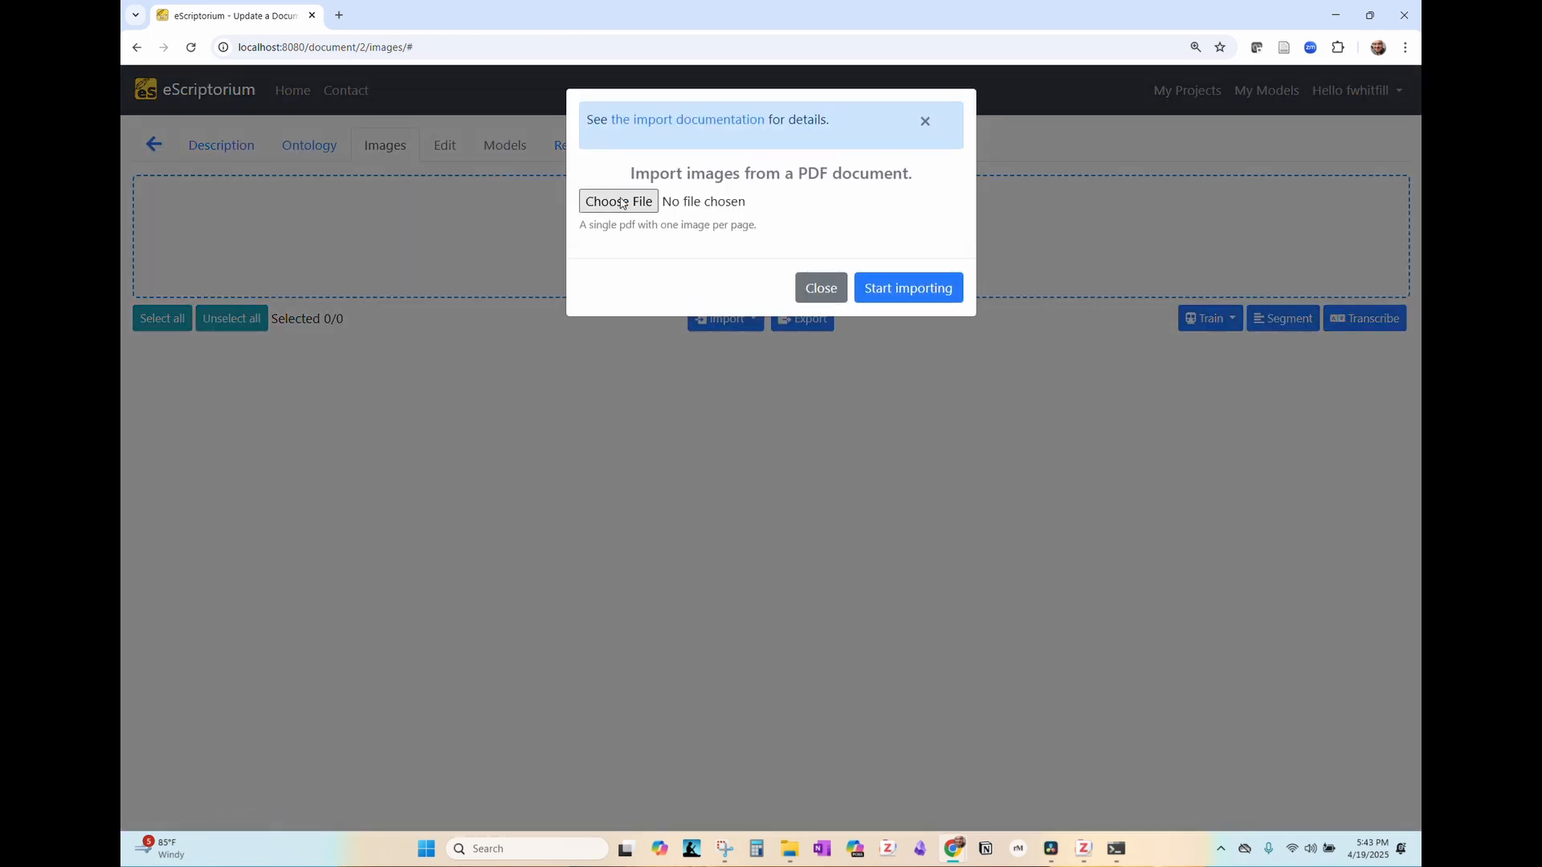
pyautogui.click(620, 203)
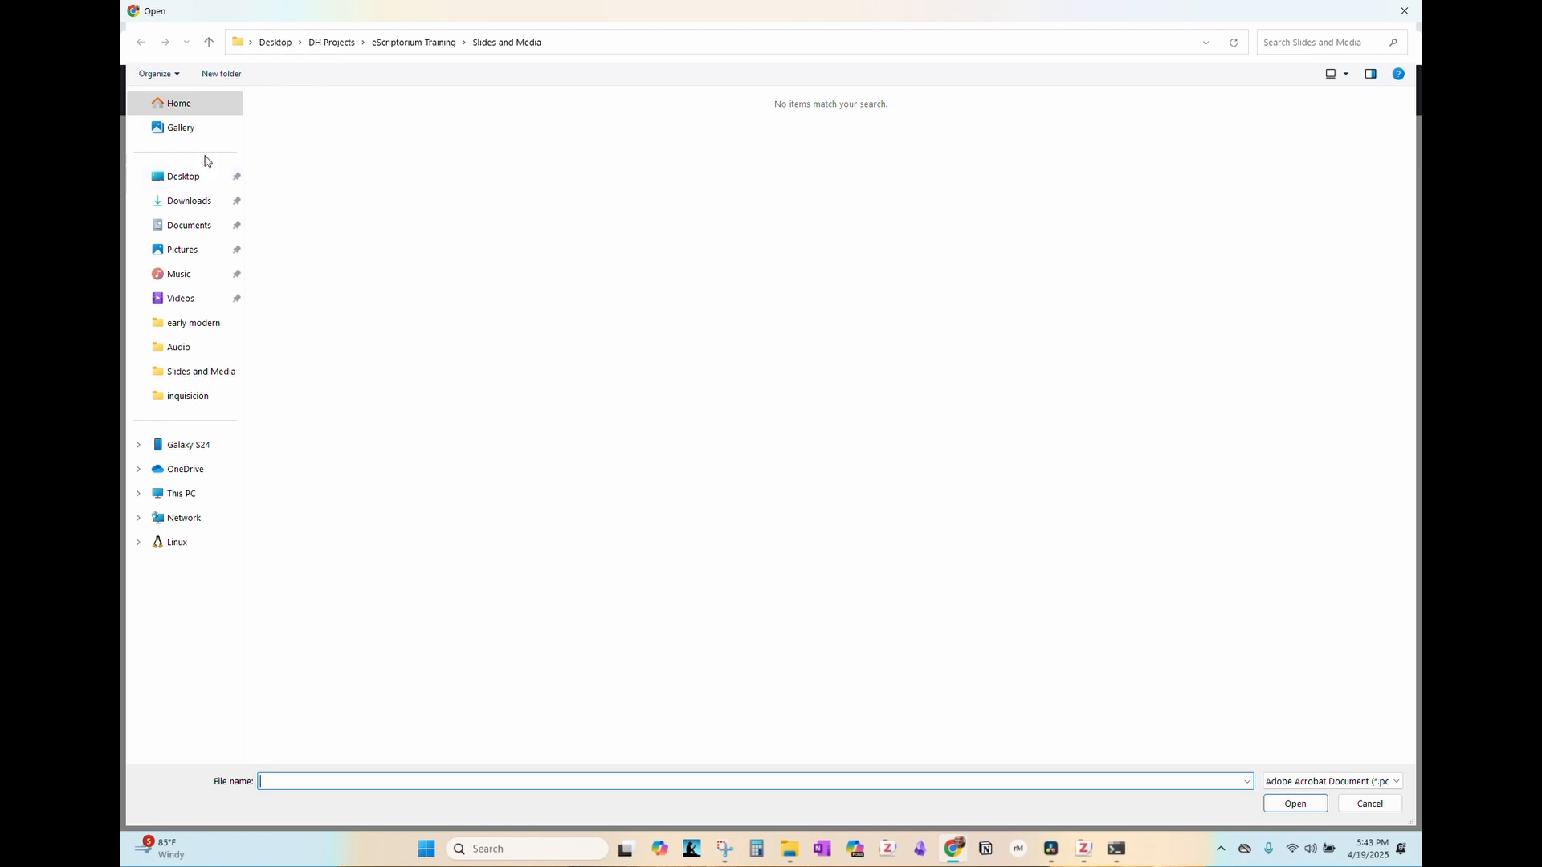
pyautogui.click(333, 45)
pyautogui.doubleClick(315, 119)
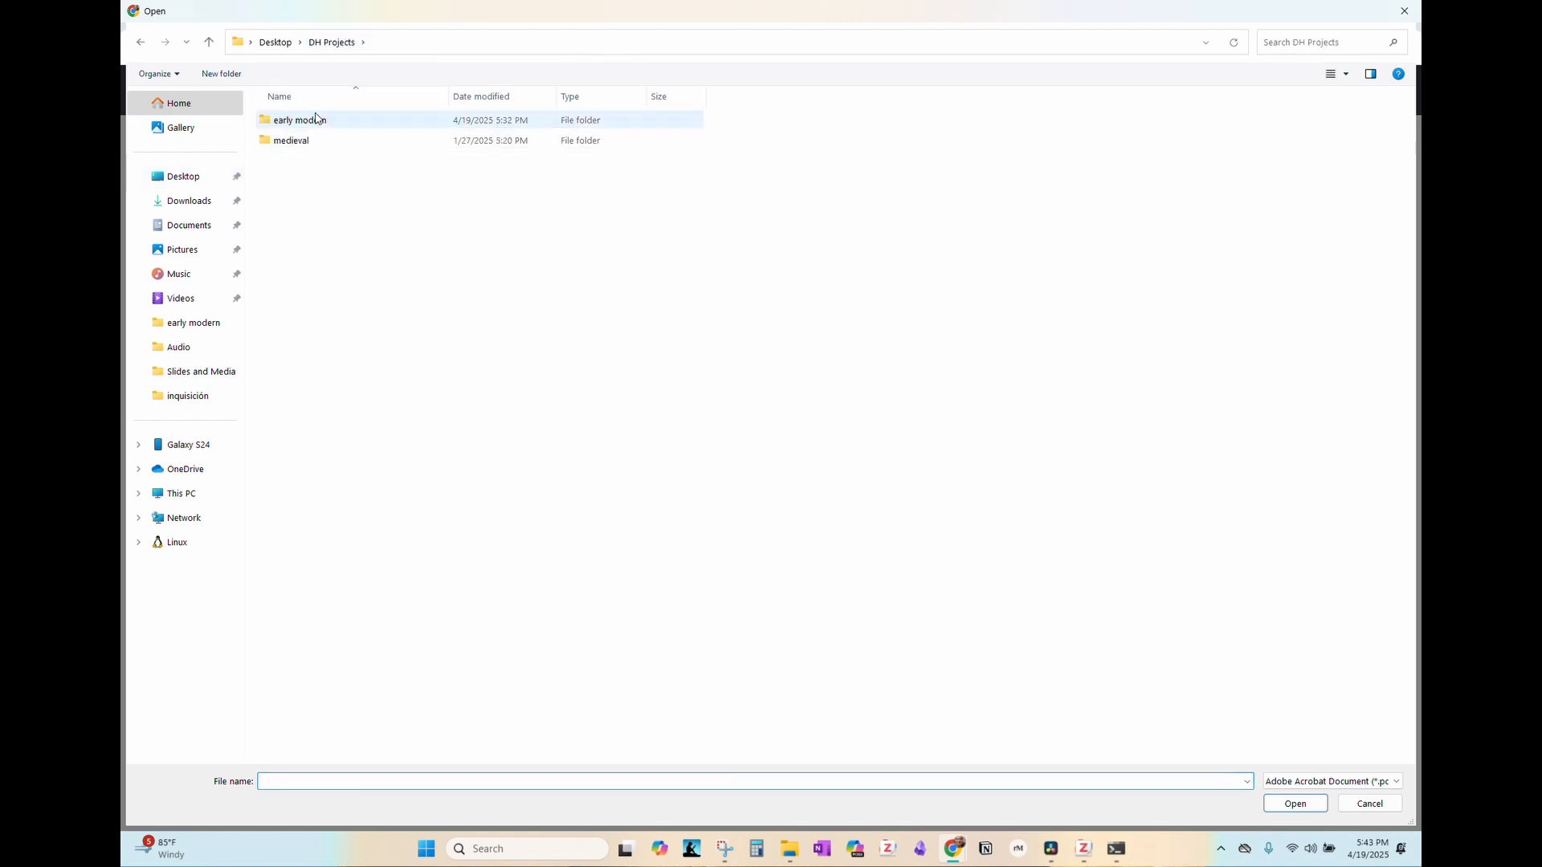
pyautogui.doubleClick(315, 120)
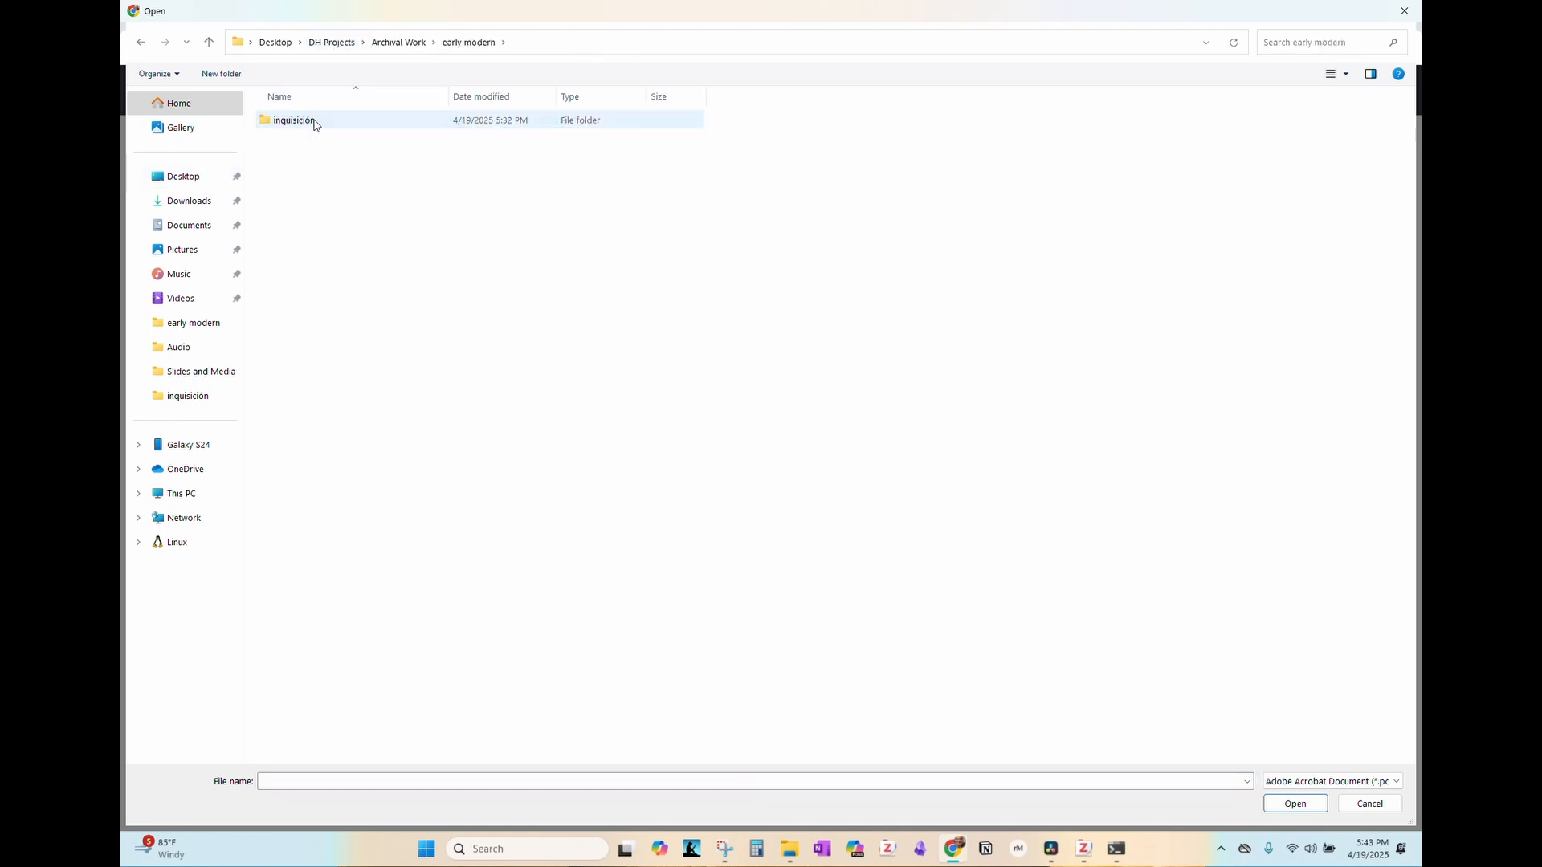
pyautogui.doubleClick(316, 121)
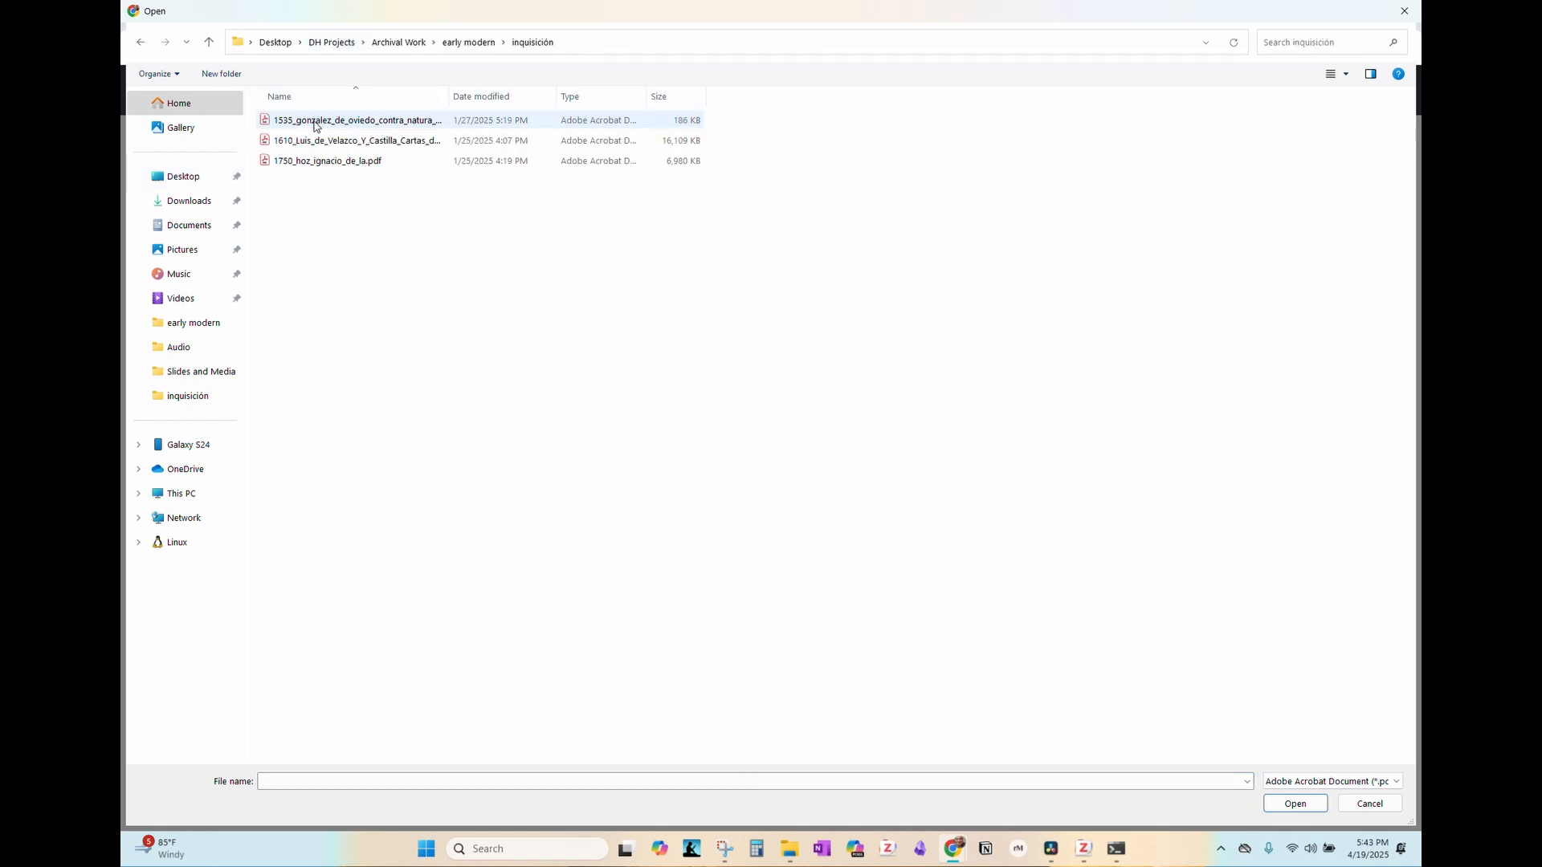
pyautogui.click(313, 163)
pyautogui.doubleClick(313, 162)
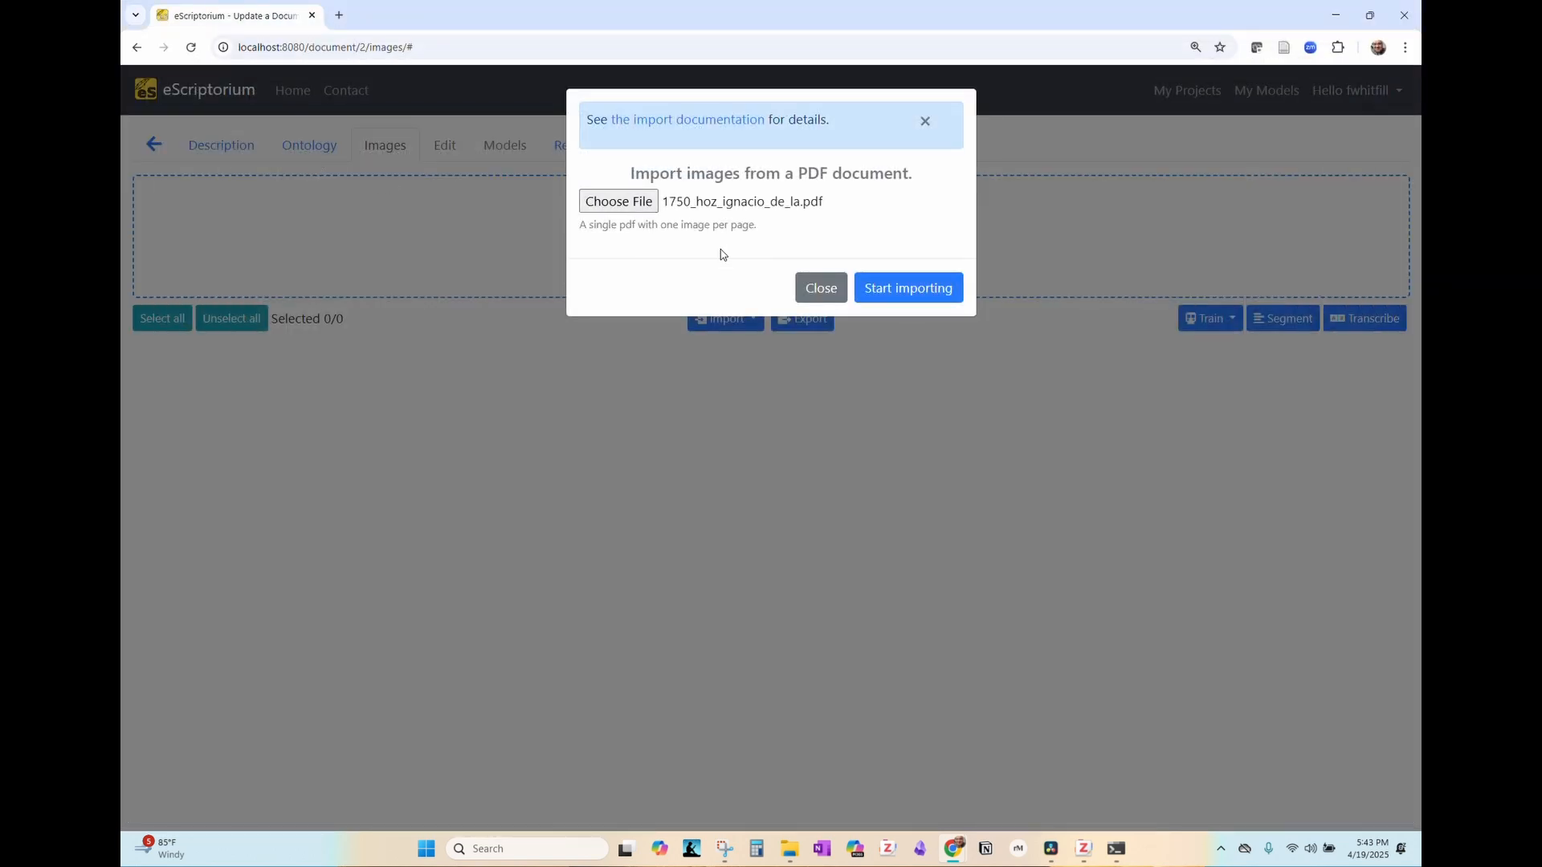
pyautogui.click(887, 299)
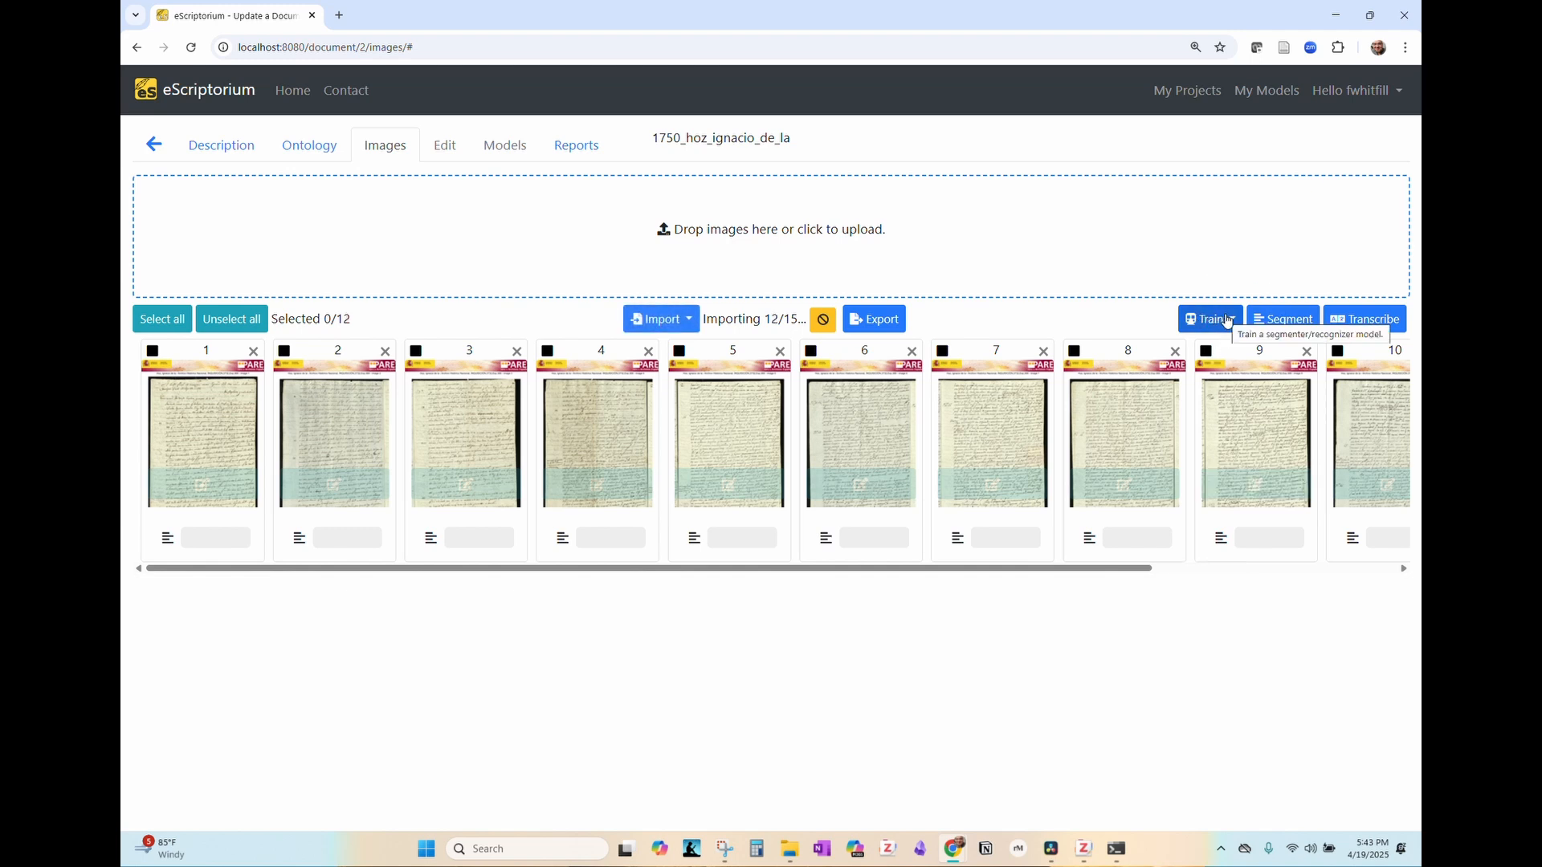
pyautogui.click(1222, 325)
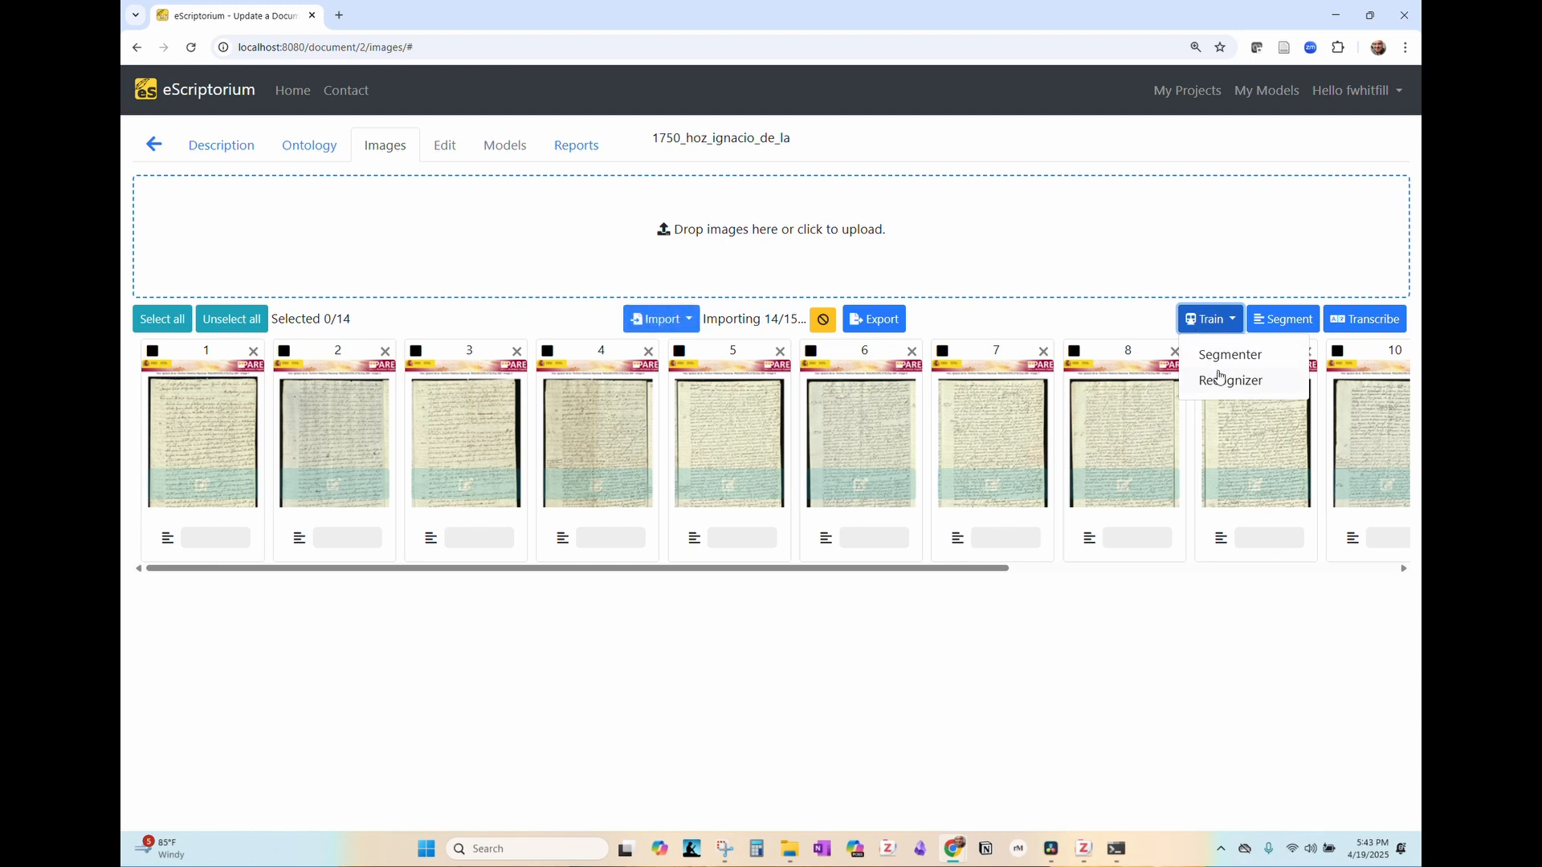
pyautogui.click(1164, 296)
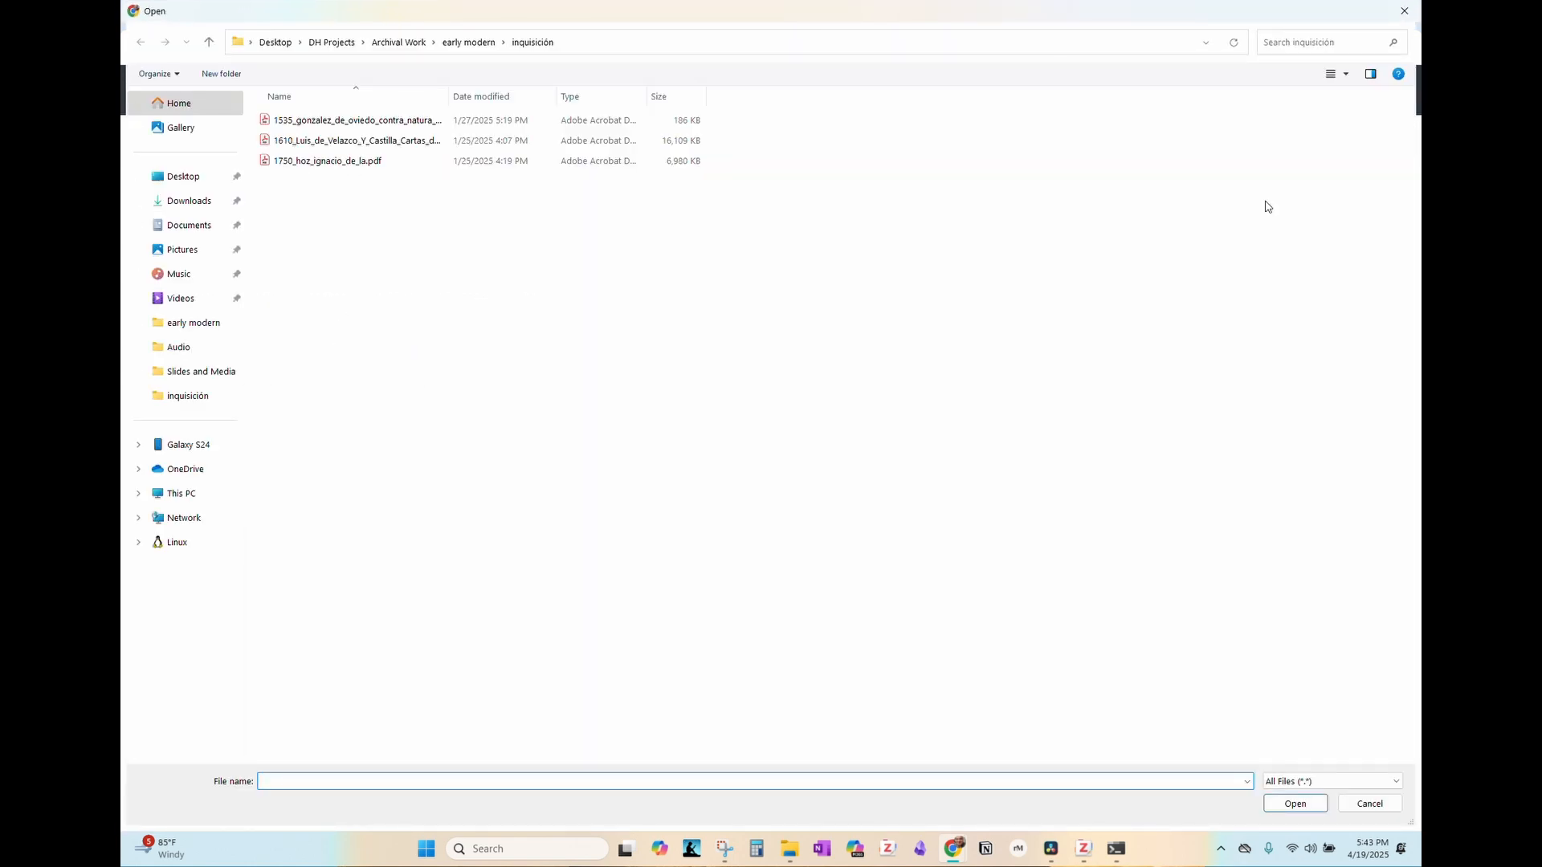
pyautogui.click(1404, 12)
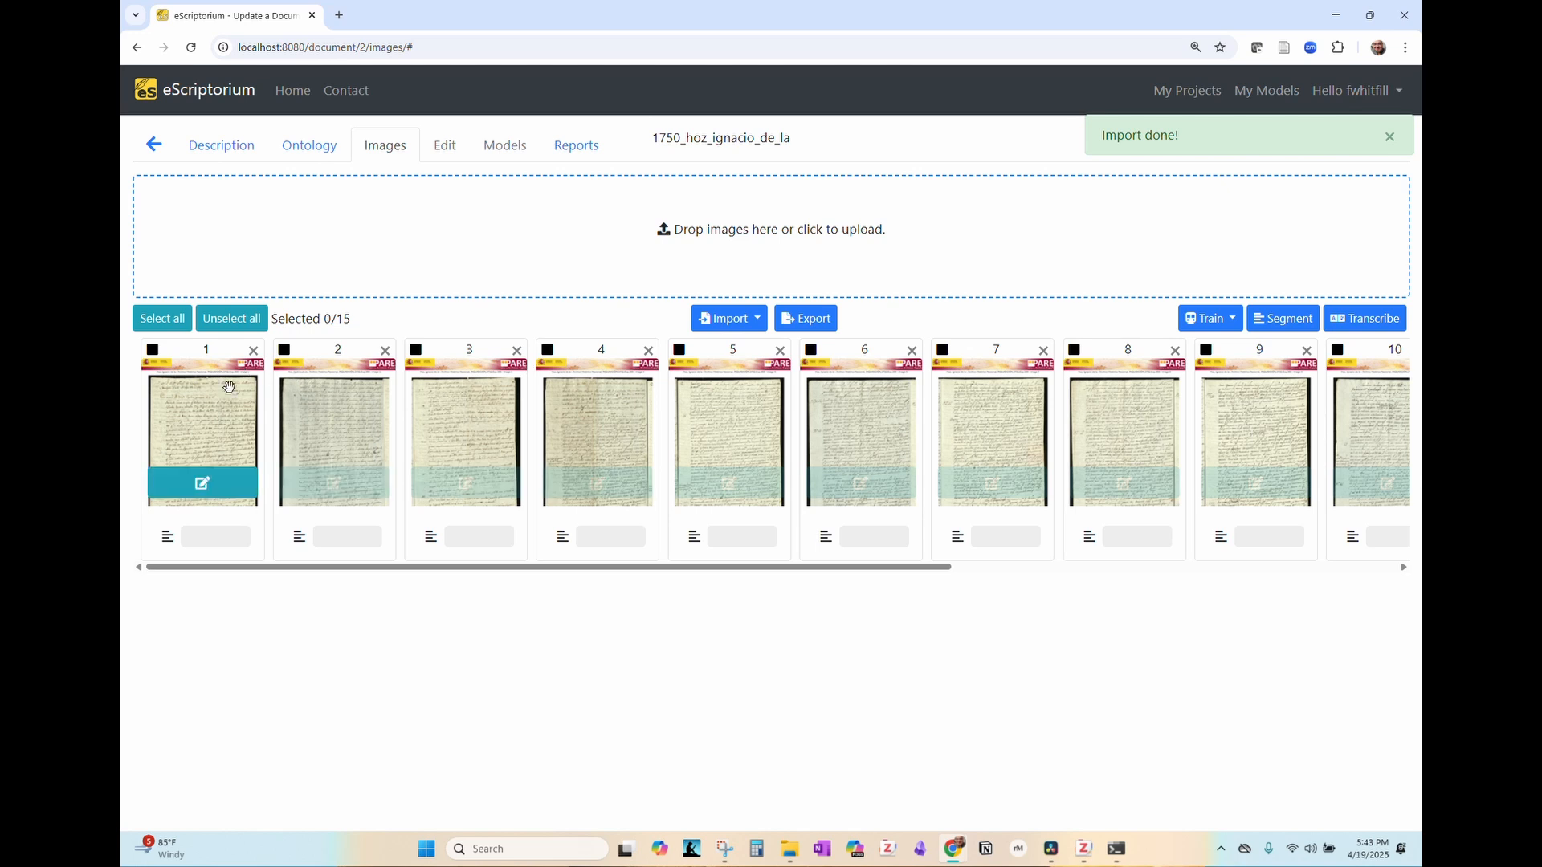
# - Open the first page in the editor and check which transcription layers it offers
pyautogui.click(202, 484)
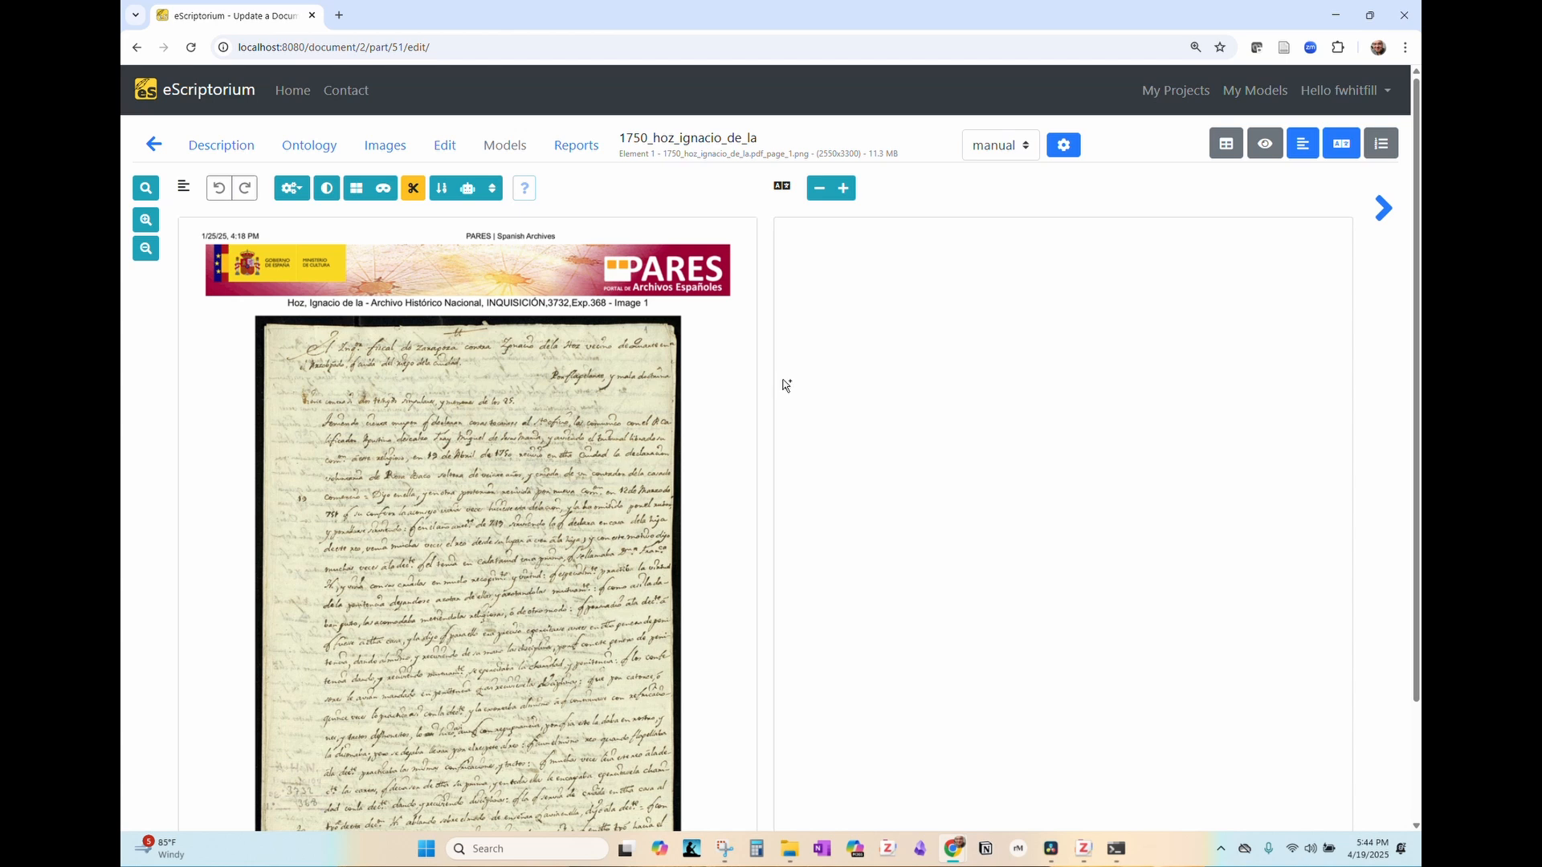
pyautogui.click(1024, 149)
pyautogui.click(1024, 150)
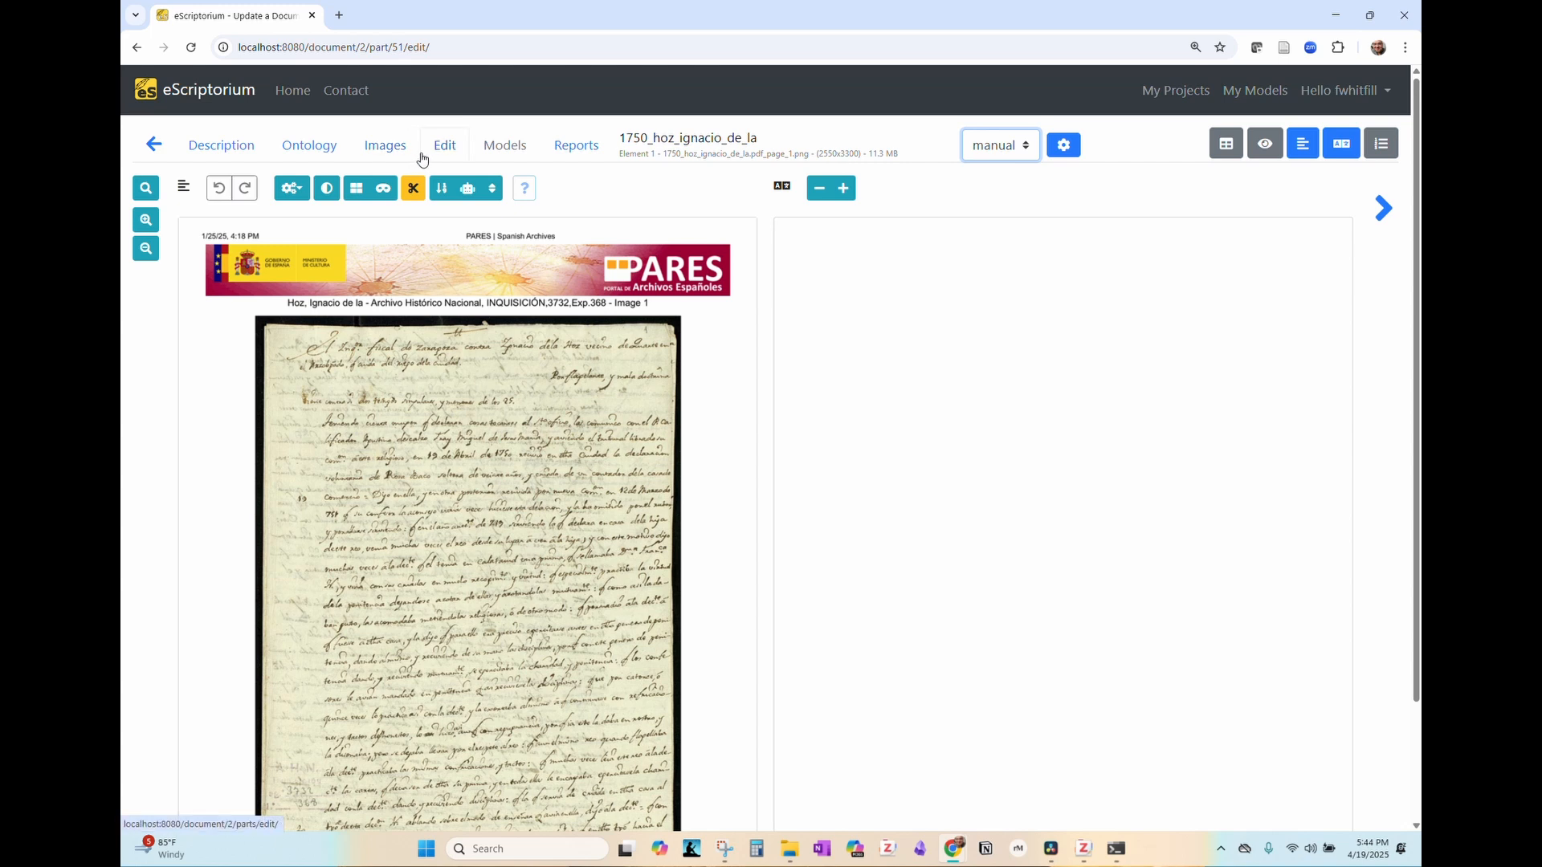
# - From the document's images, segment page 1 with default (blla.mlmodel), Lines and regions, Horizontal l2r and Override enabled
pyautogui.click(407, 154)
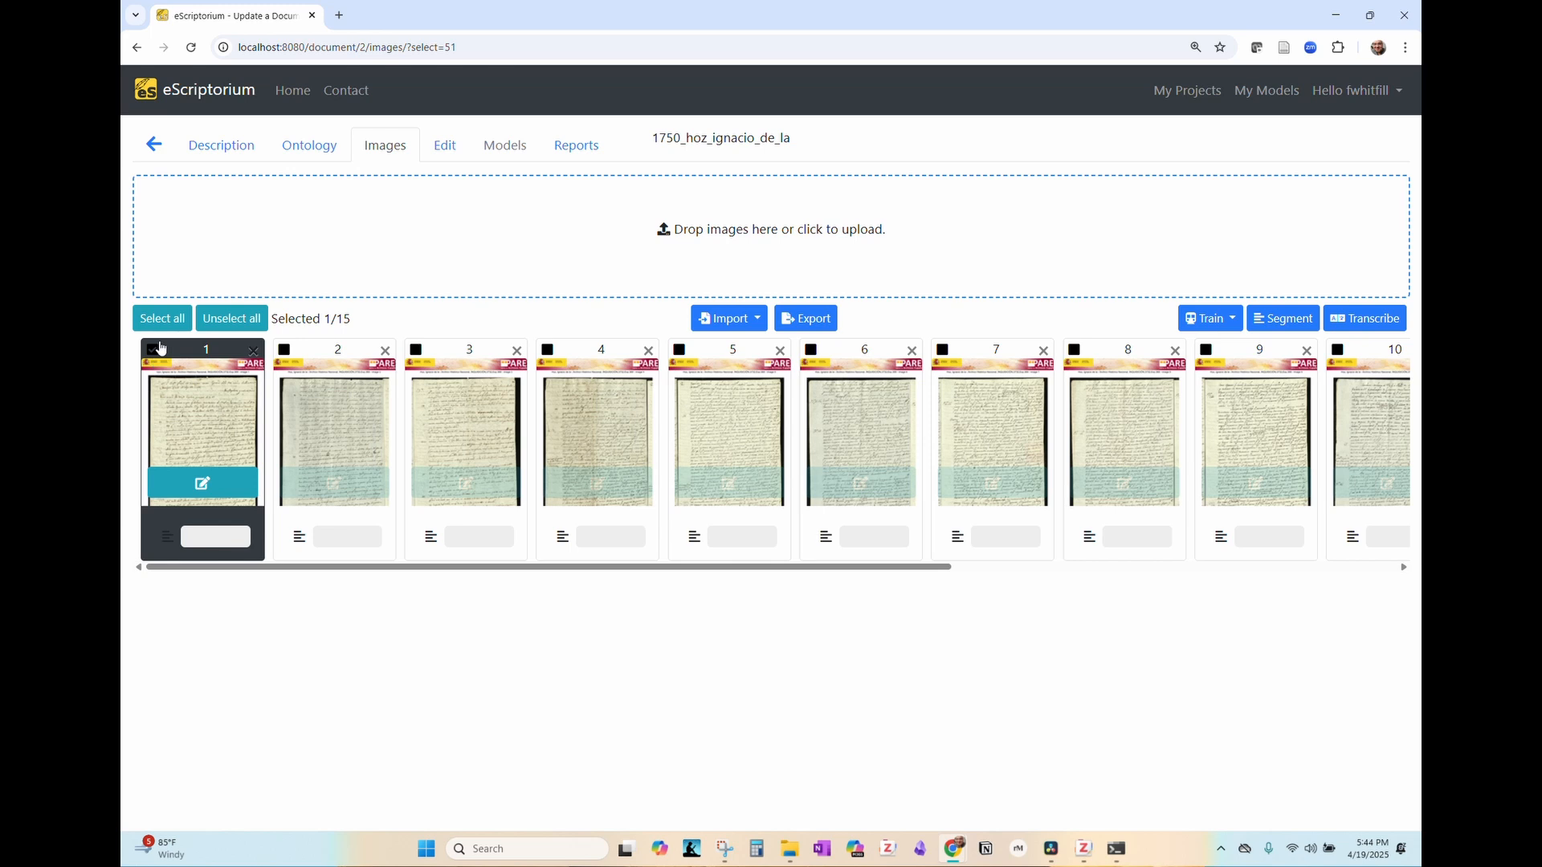
pyautogui.click(1262, 332)
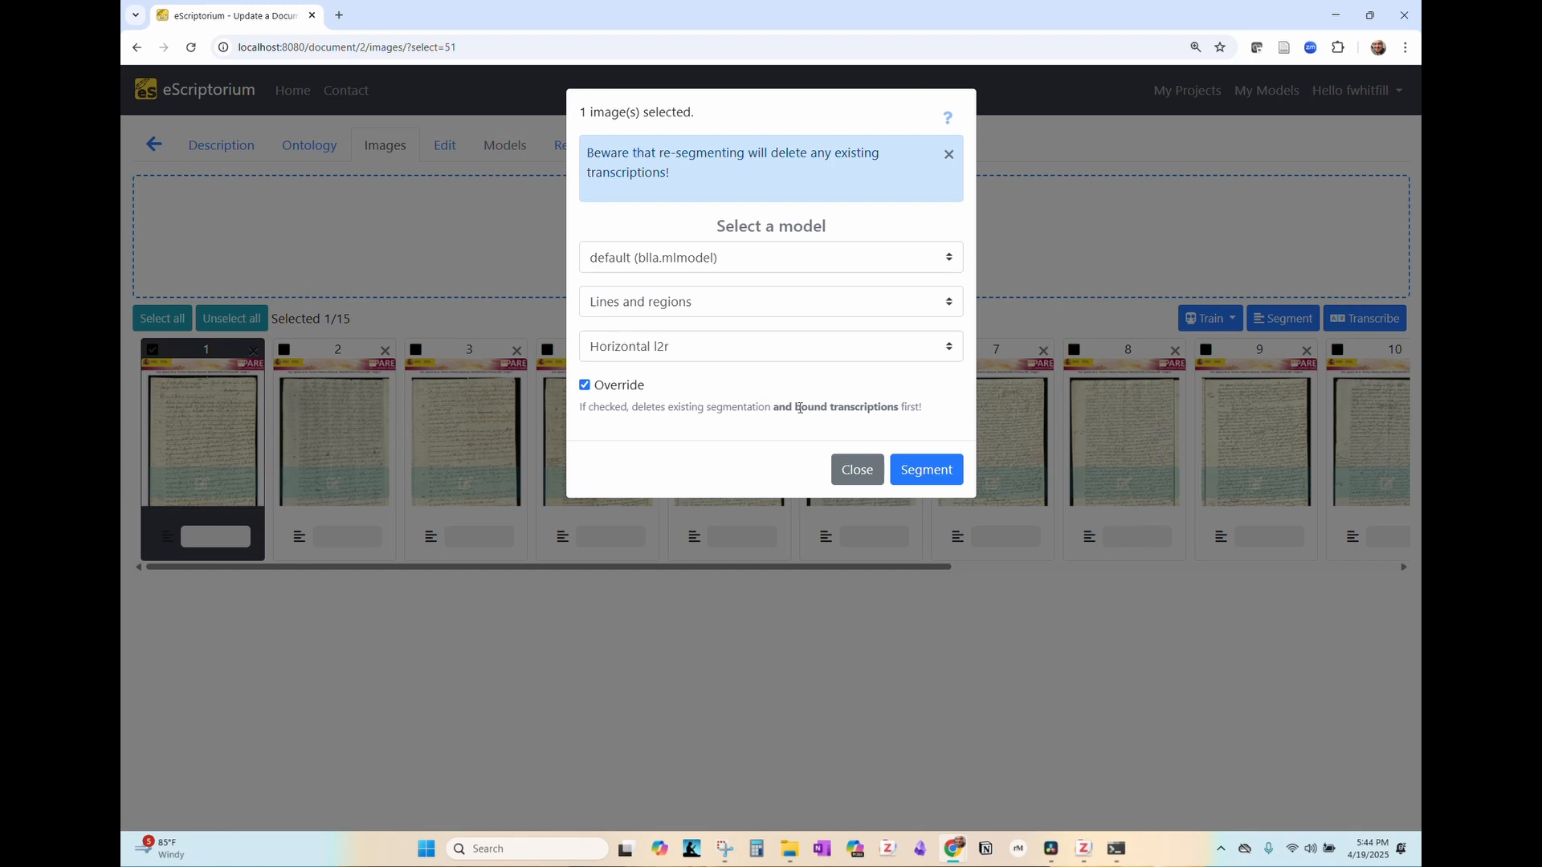
pyautogui.click(905, 481)
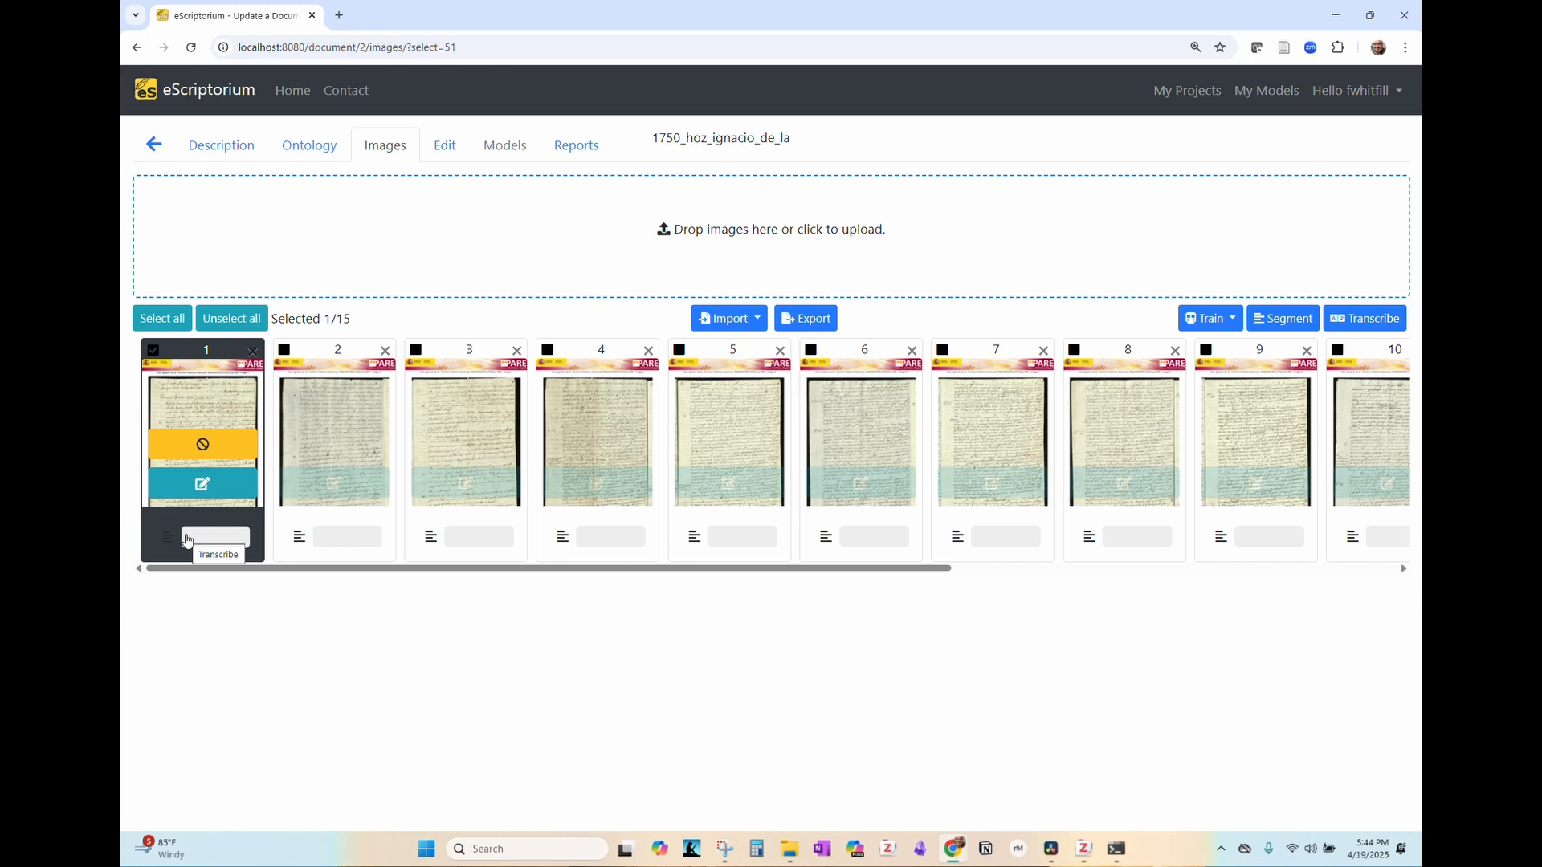
# - Check the segmentation of page 1 in the editor and image list, and review the document's reports
pyautogui.click(228, 495)
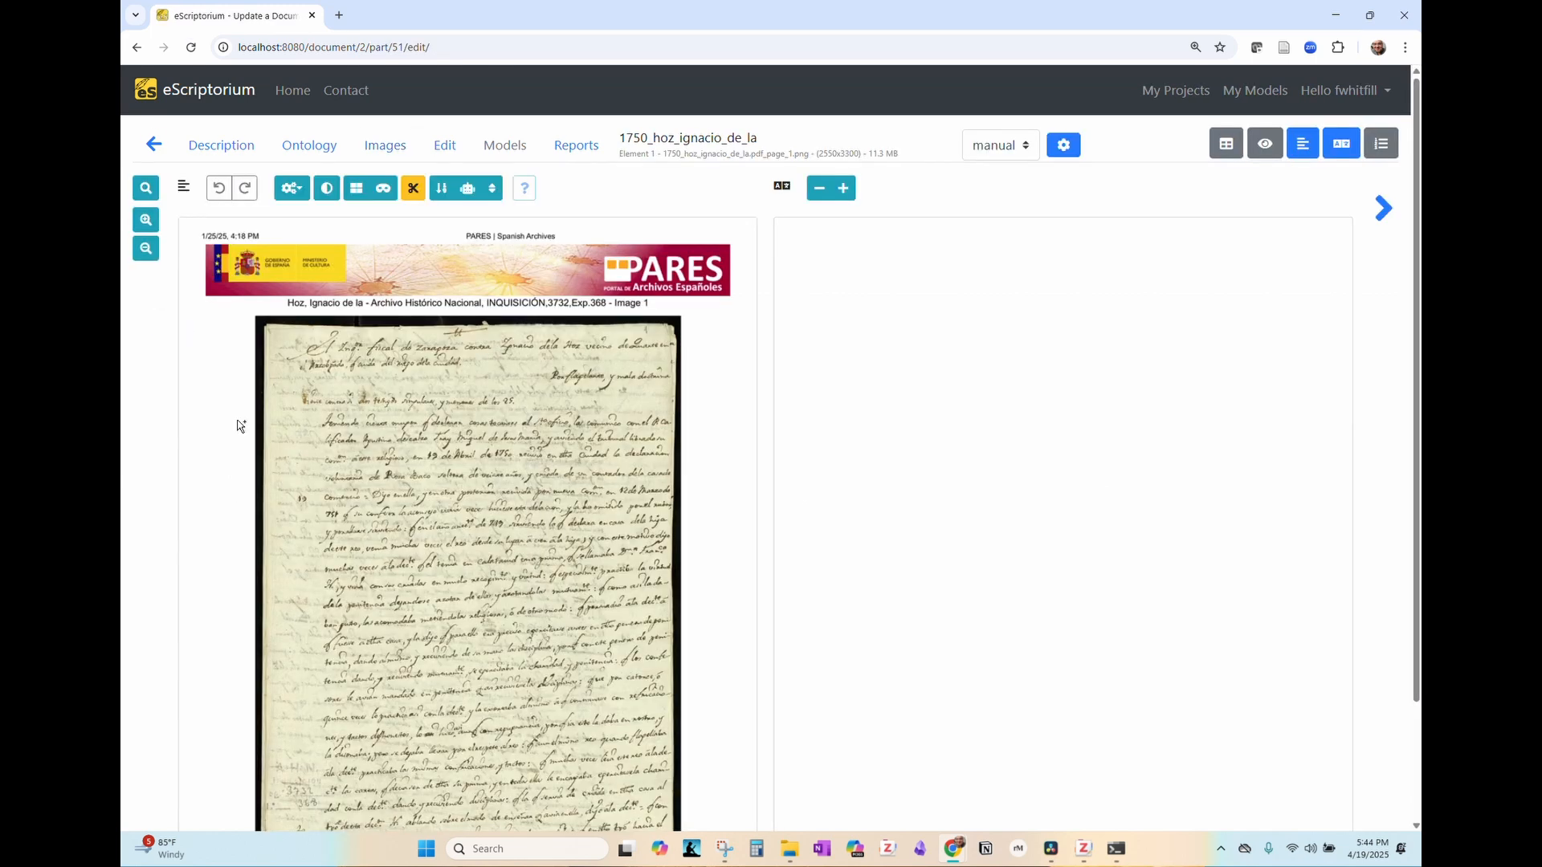
pyautogui.click(371, 144)
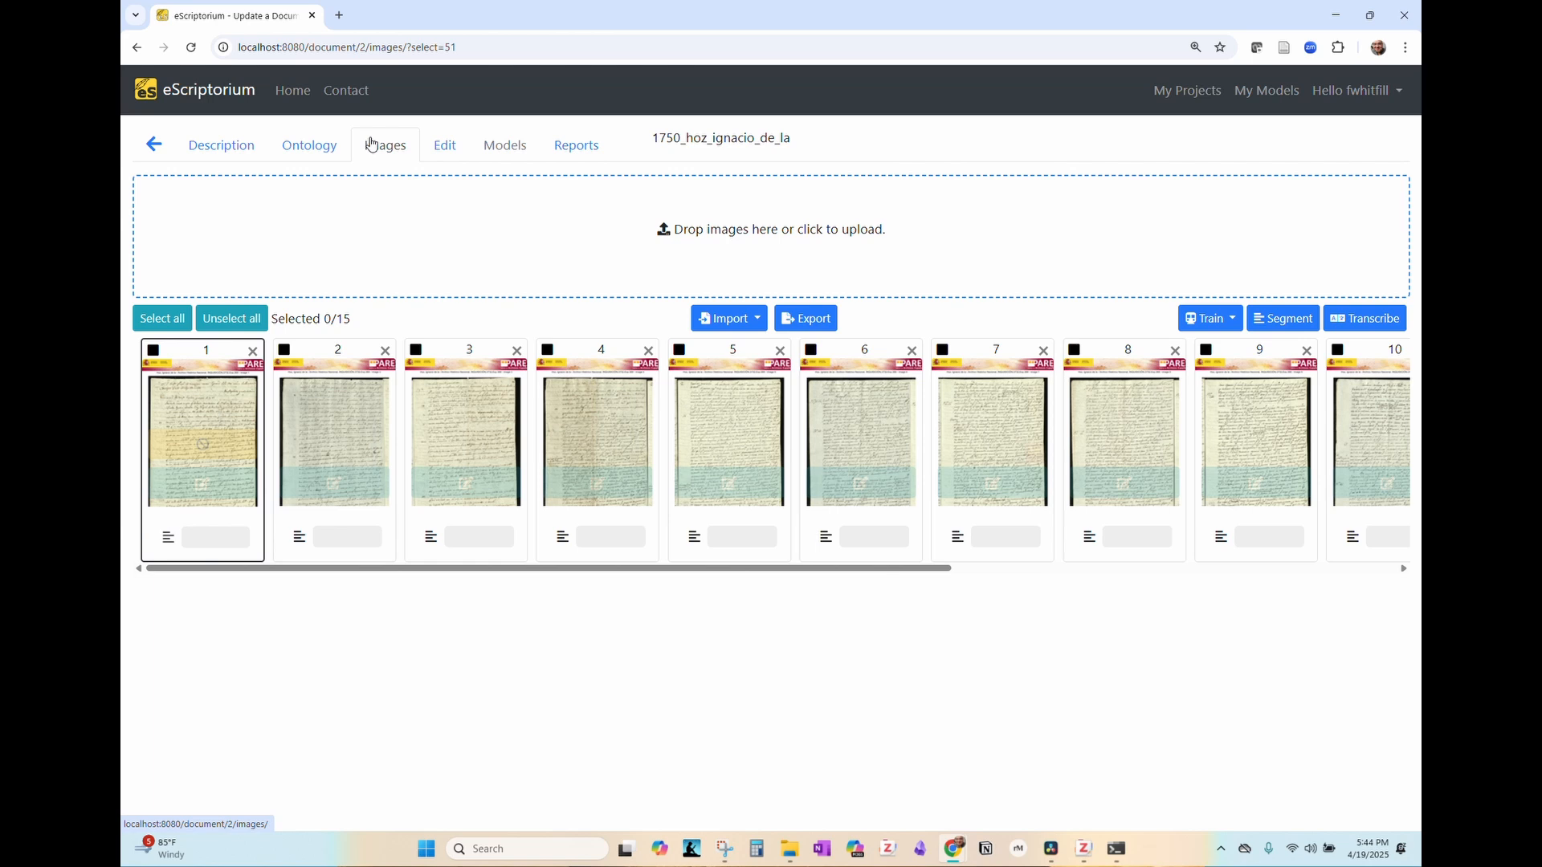
pyautogui.moveTo(216, 407)
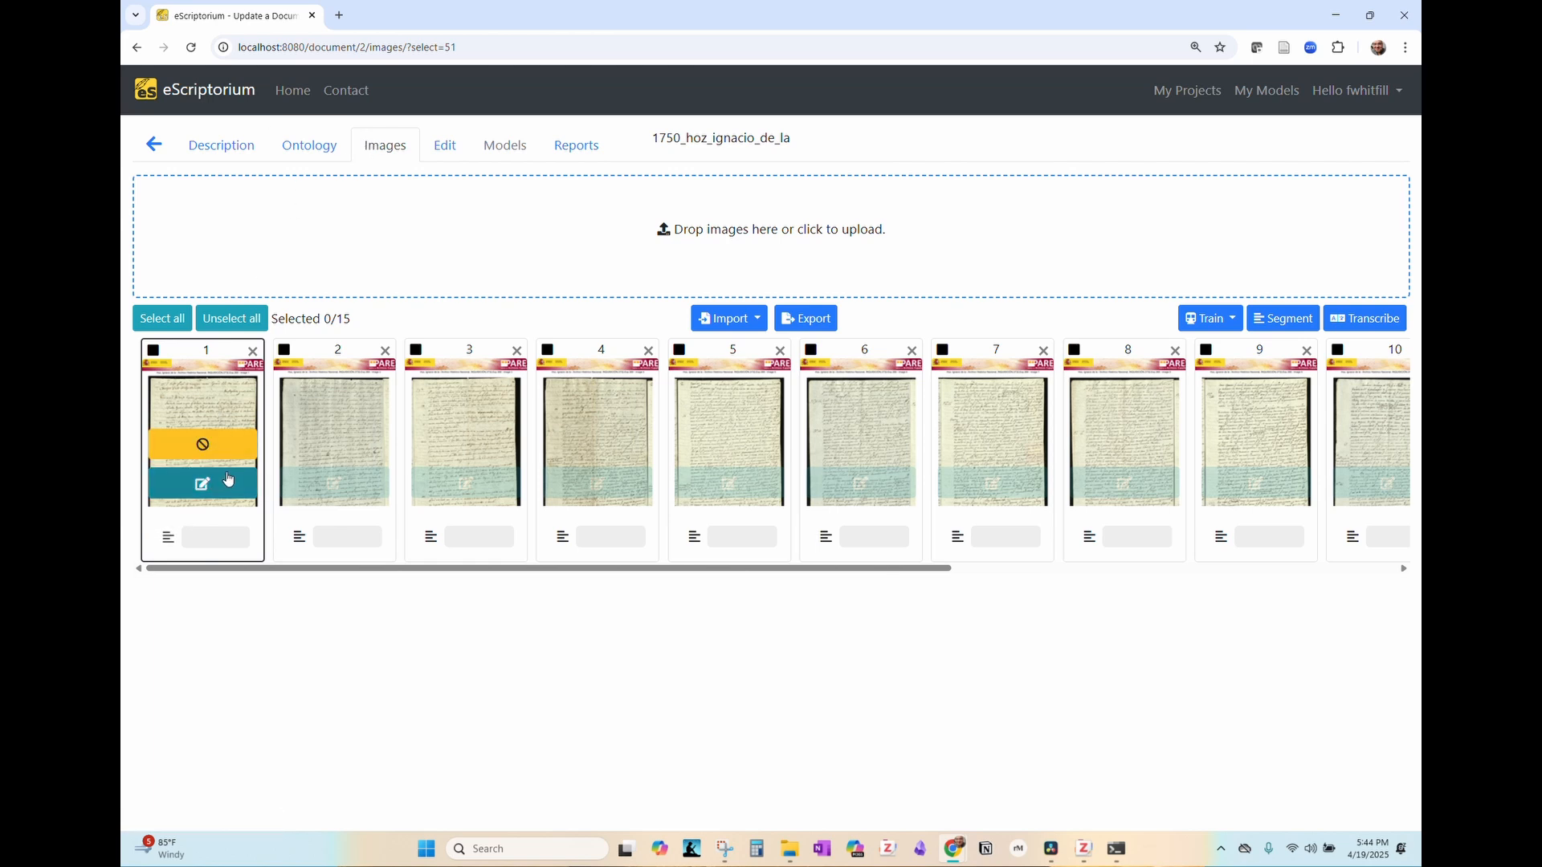
pyautogui.moveTo(293, 396)
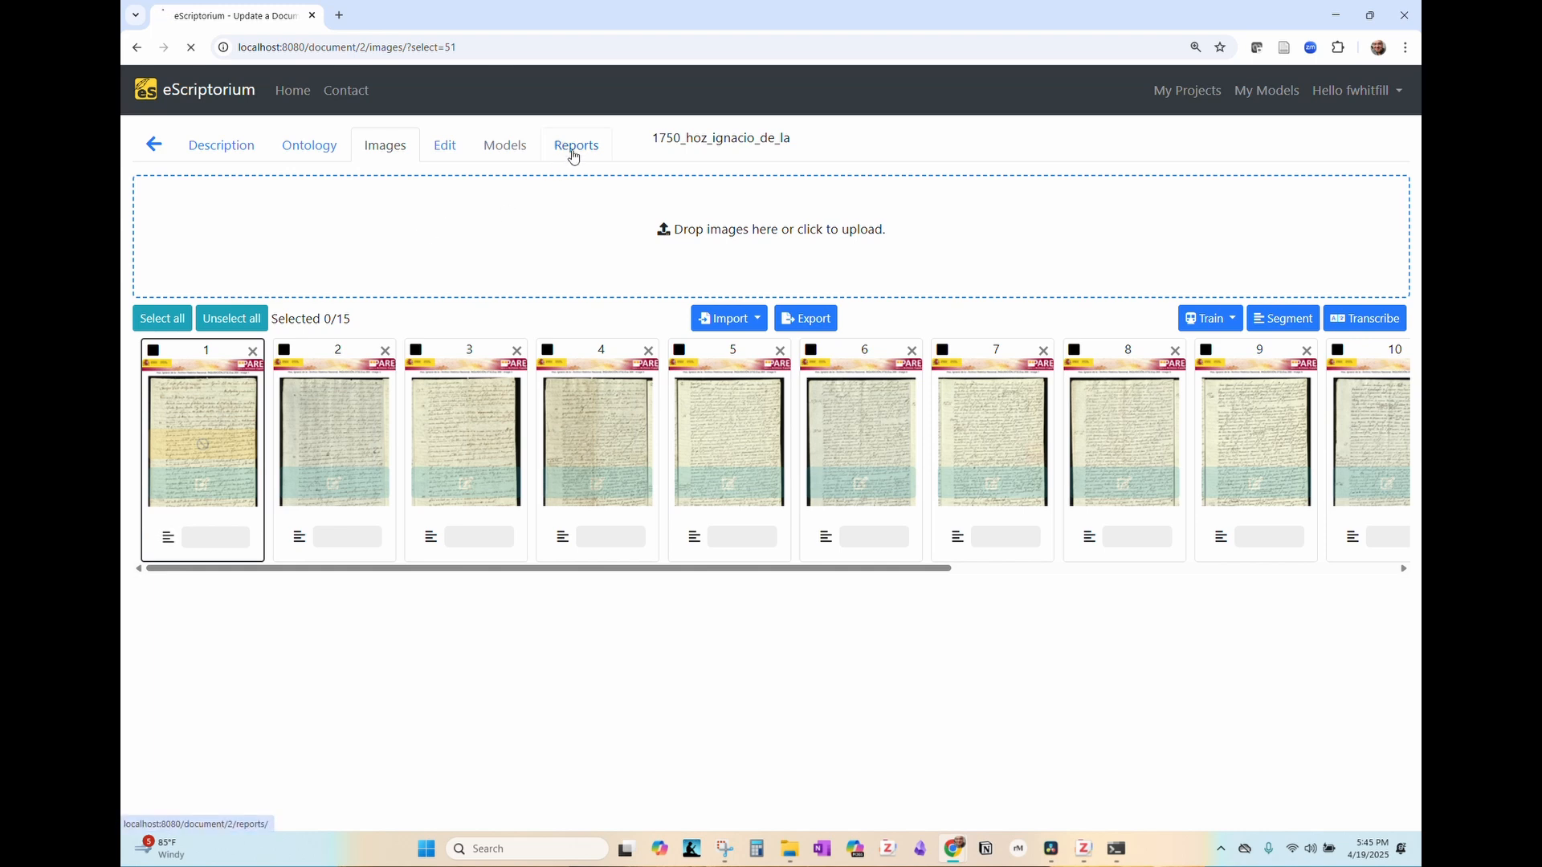
pyautogui.click(573, 148)
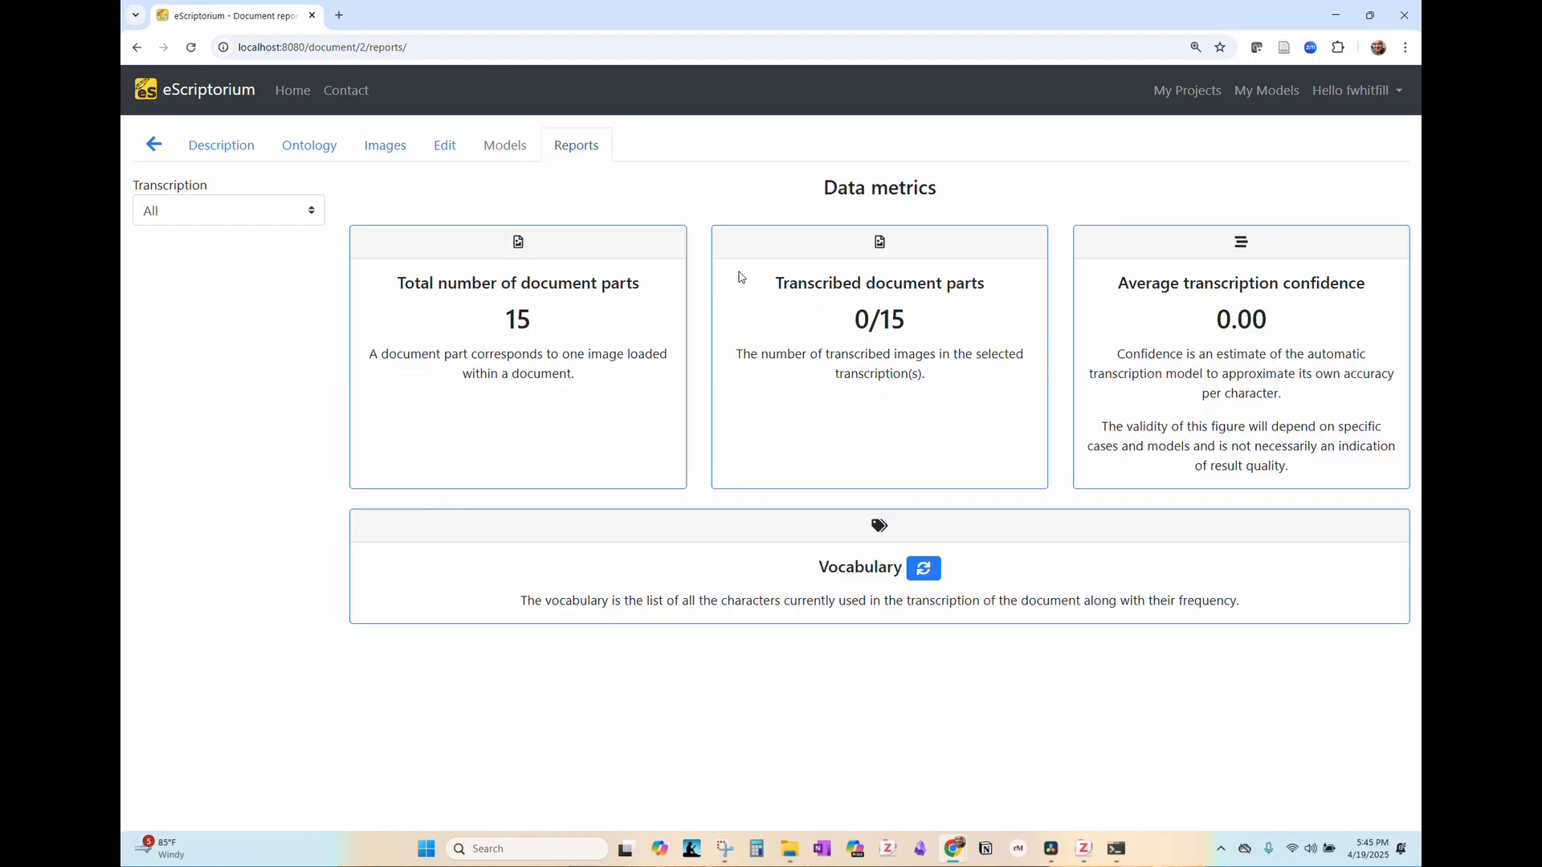
pyautogui.click(410, 157)
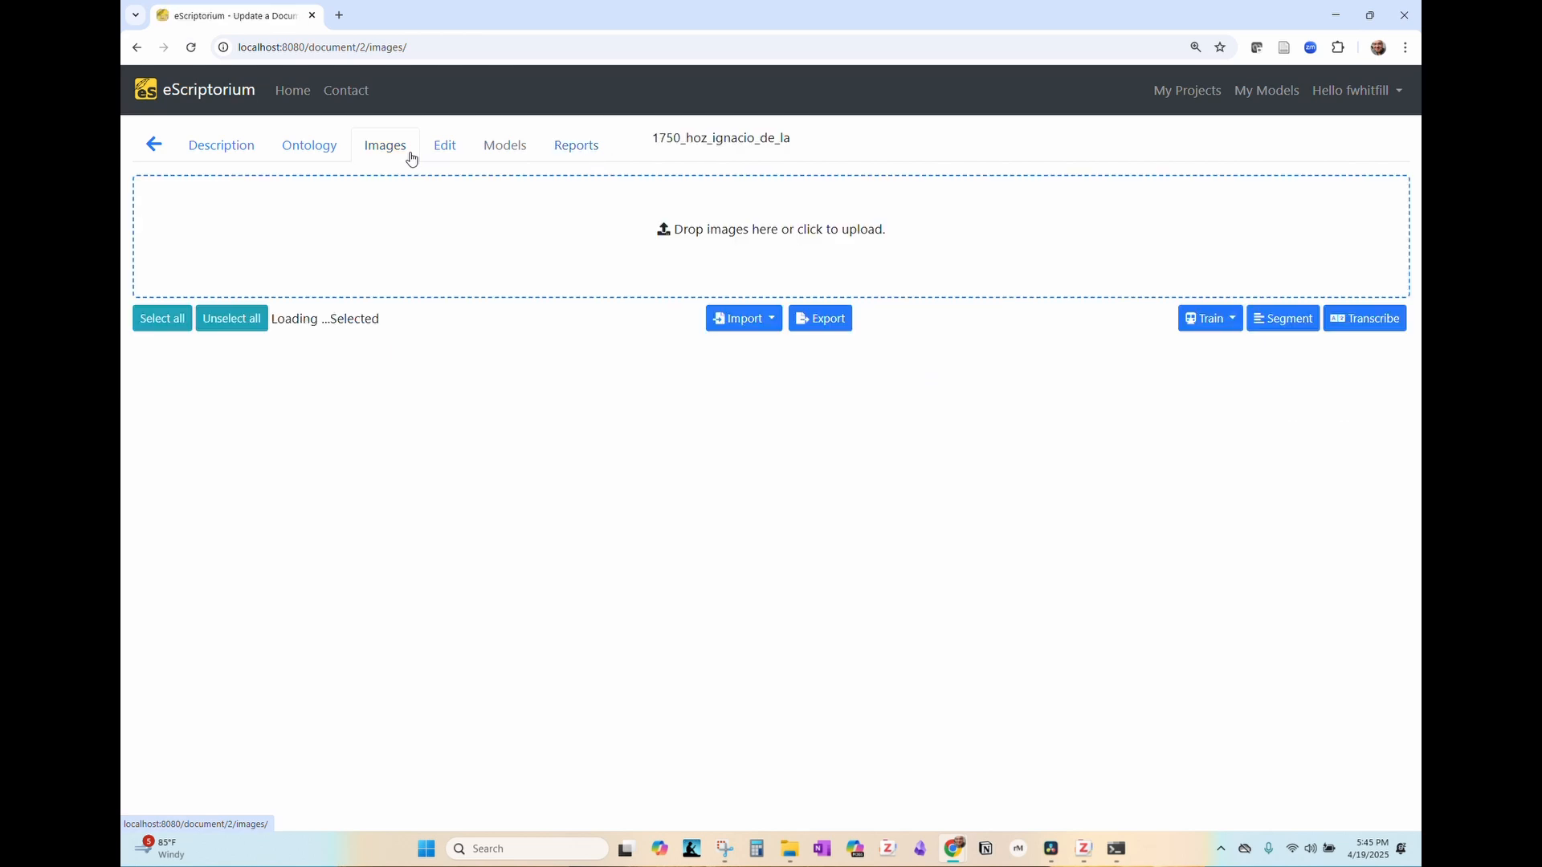
# - Open the Flower monitor at localhost:5555/workers in a separate browser tab, check the workers and task list for the segmentation job, and close it
pyautogui.click(341, 15)
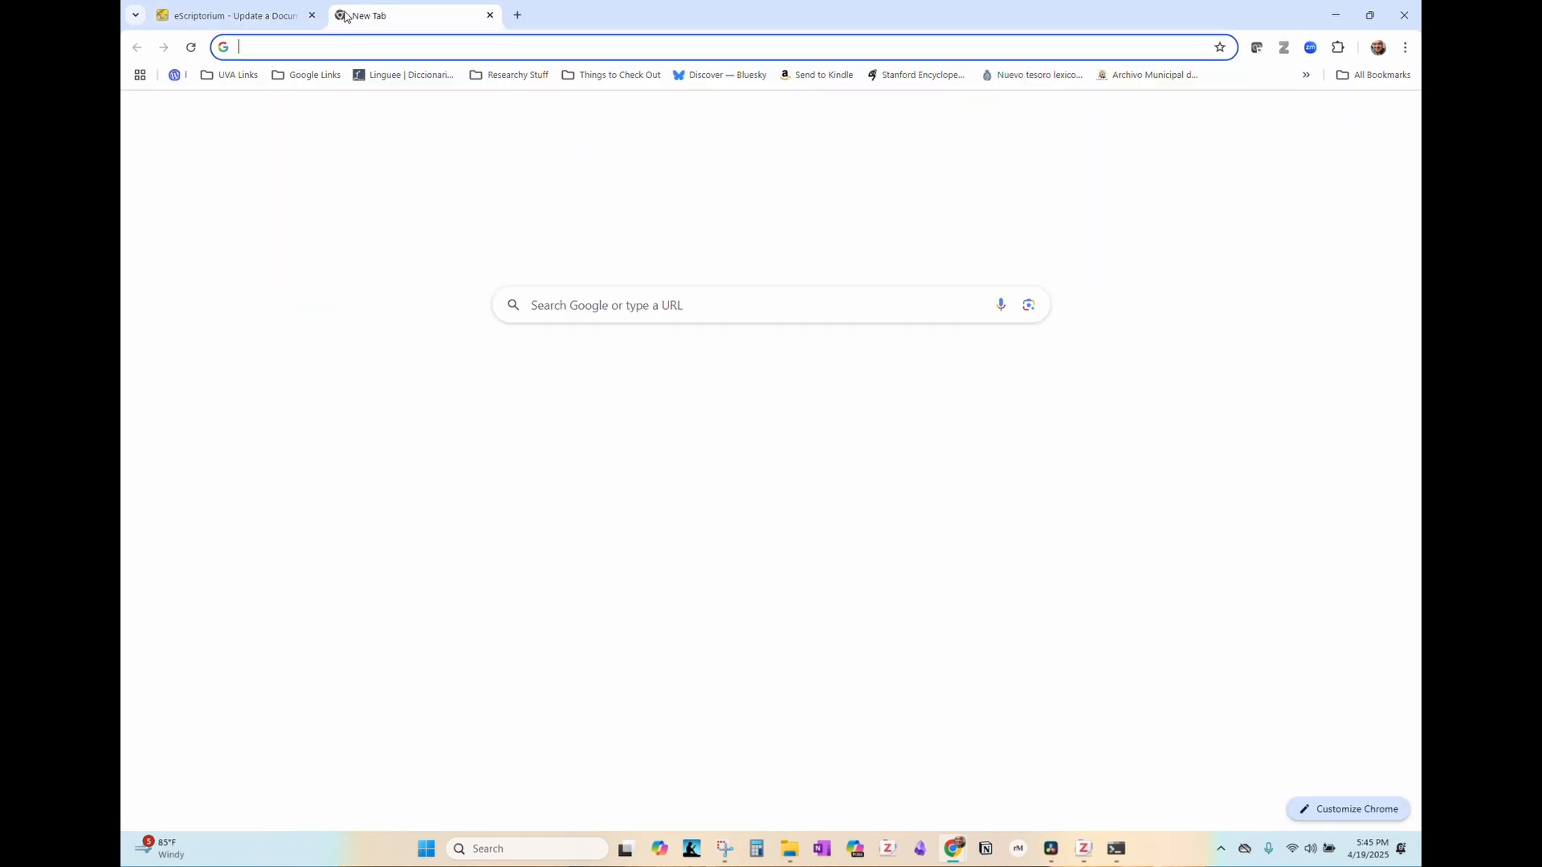
pyautogui.write('flo')
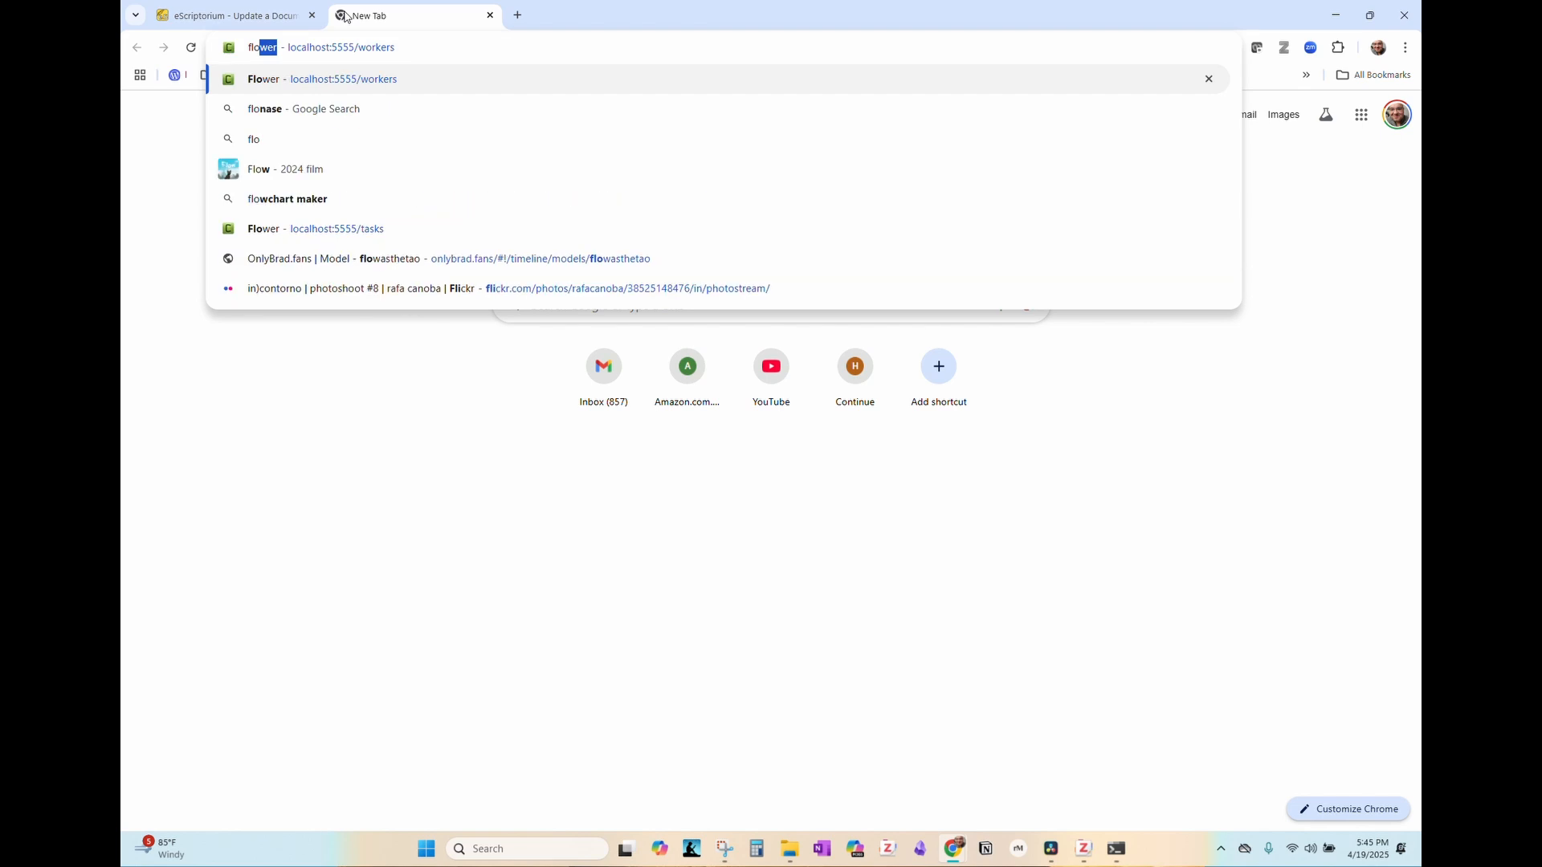
pyautogui.write('wer')
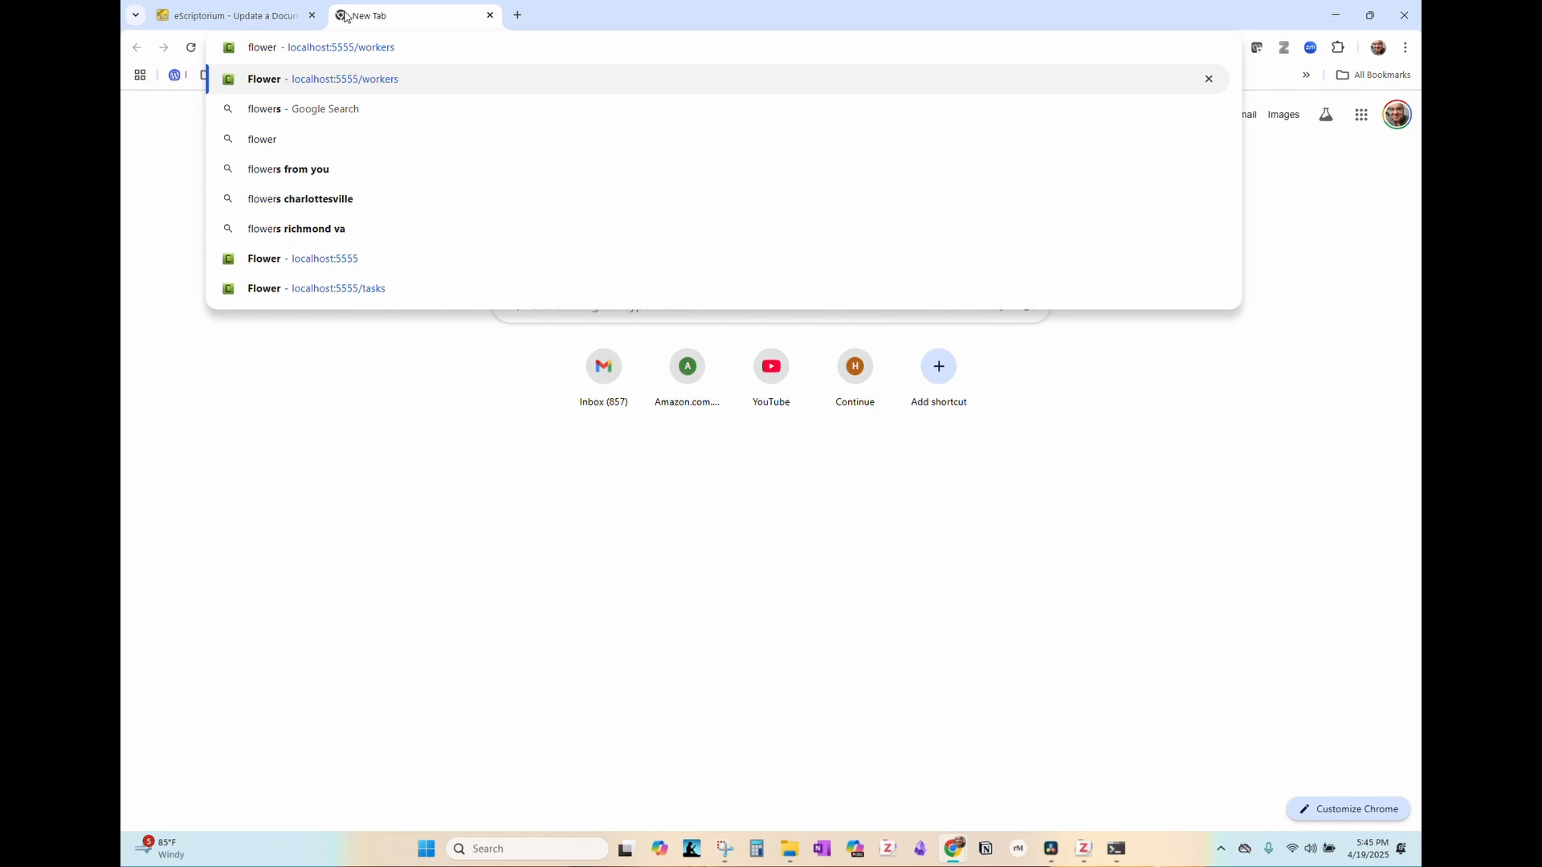
pyautogui.press('Return')
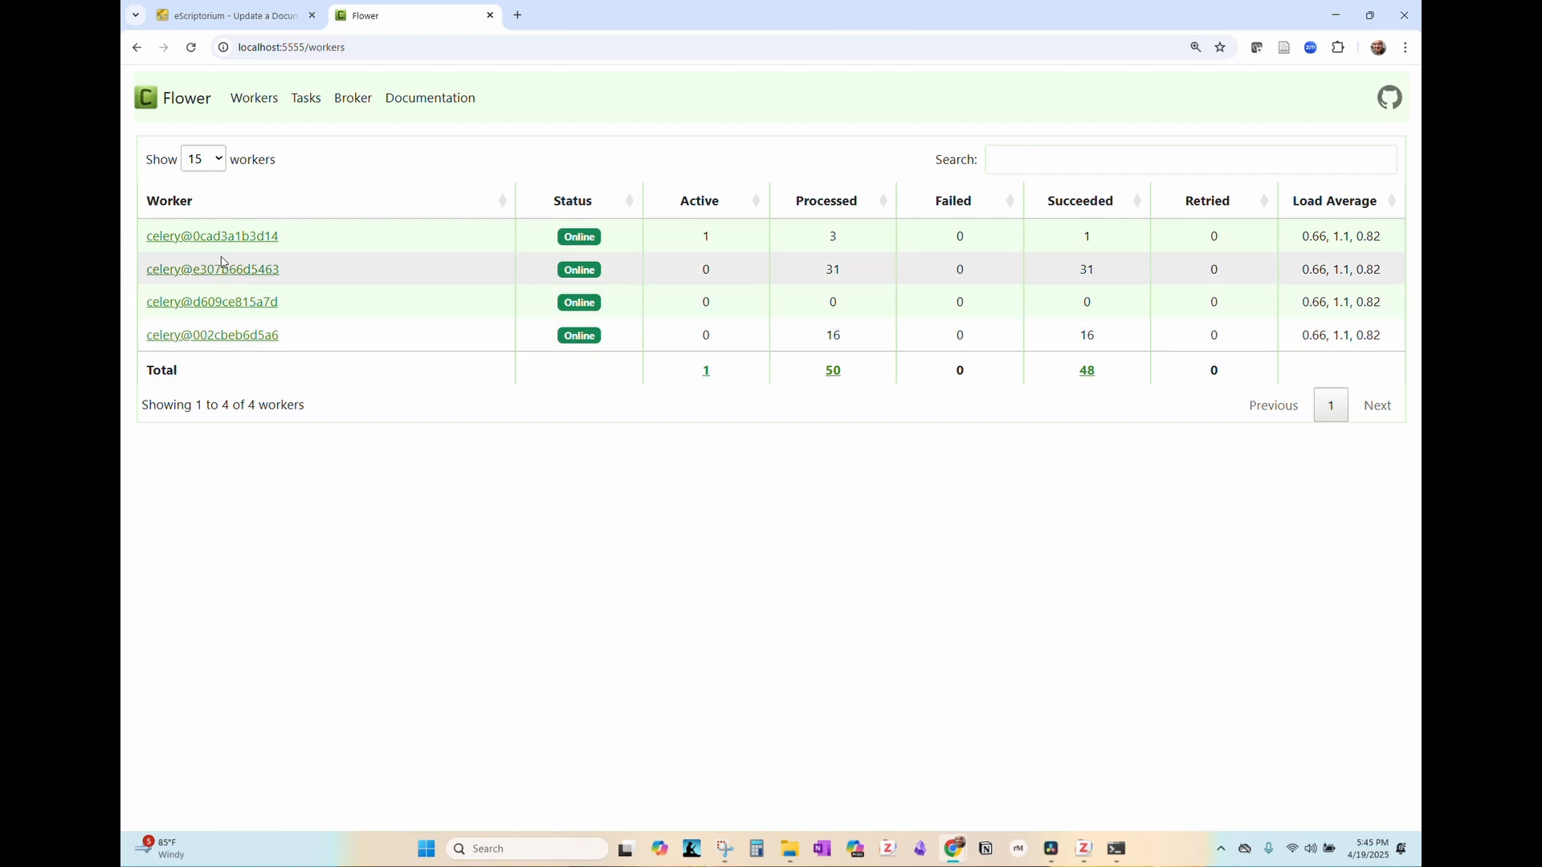
pyautogui.click(220, 236)
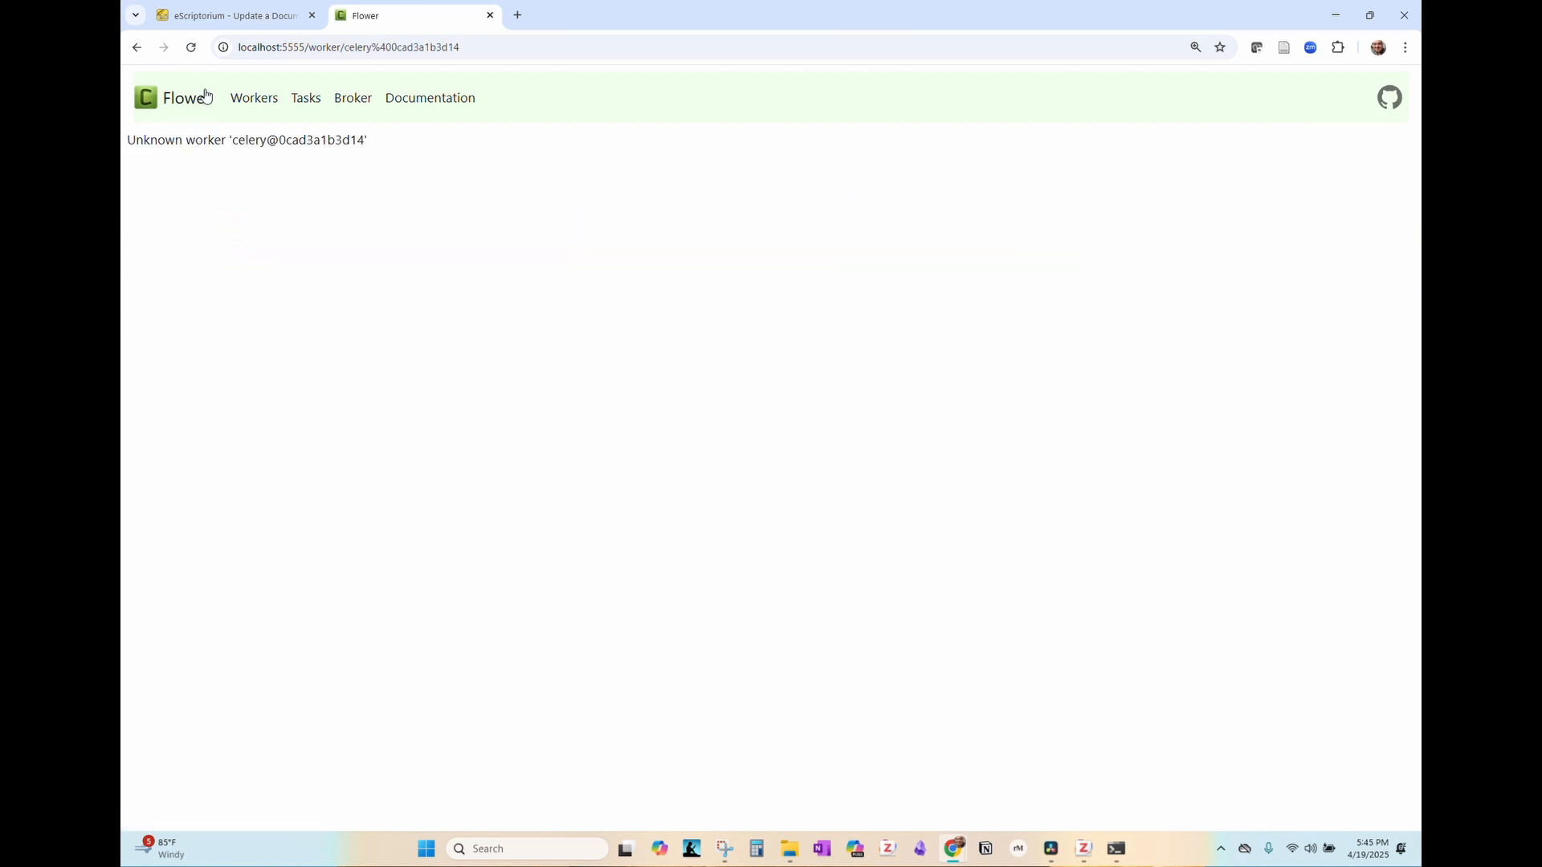
pyautogui.click(308, 103)
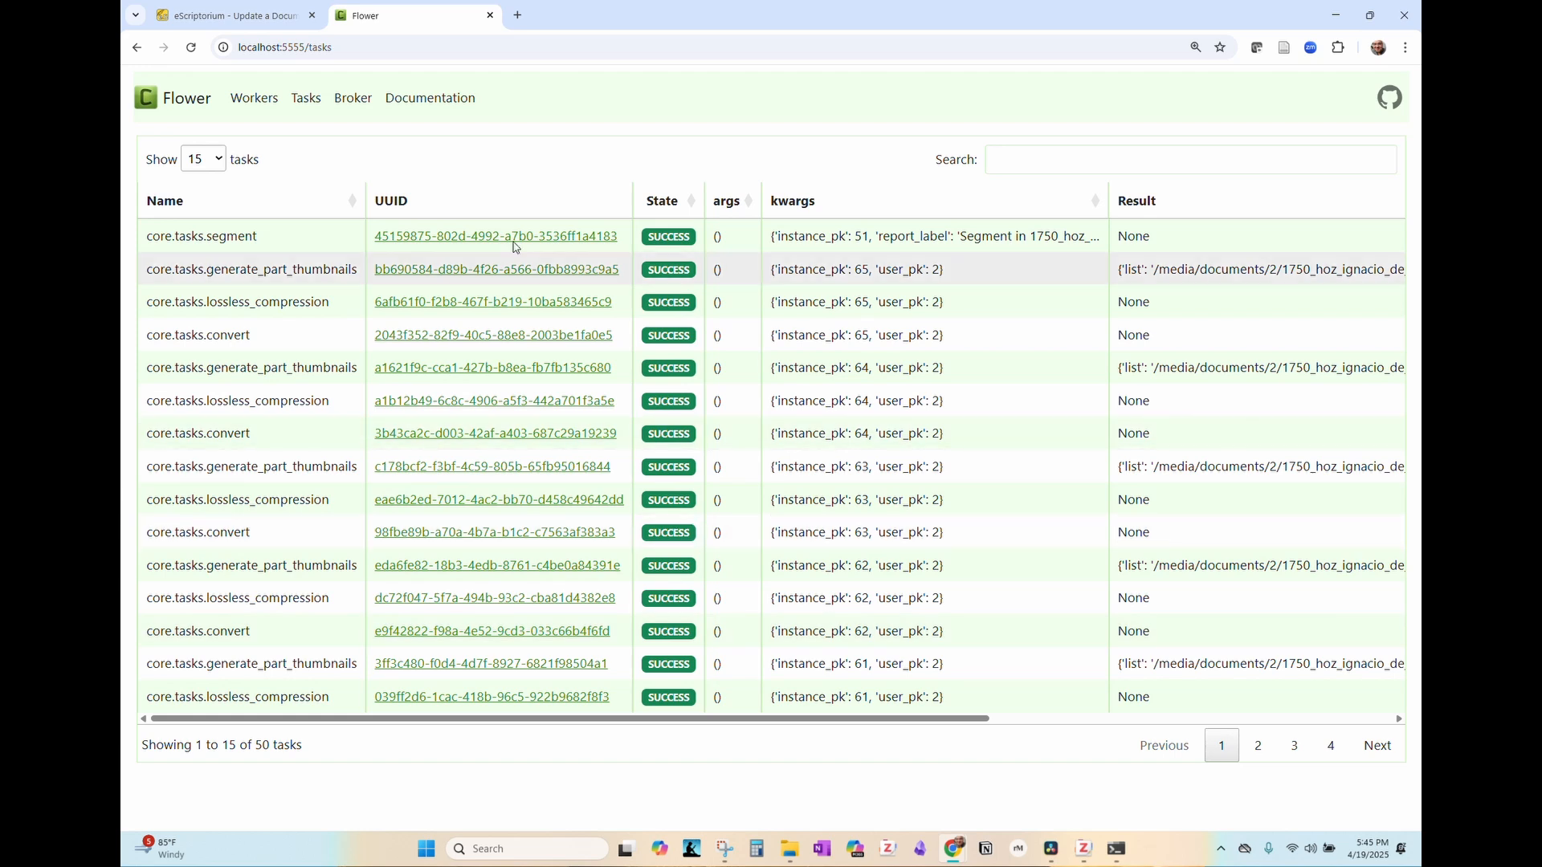
pyautogui.click(491, 15)
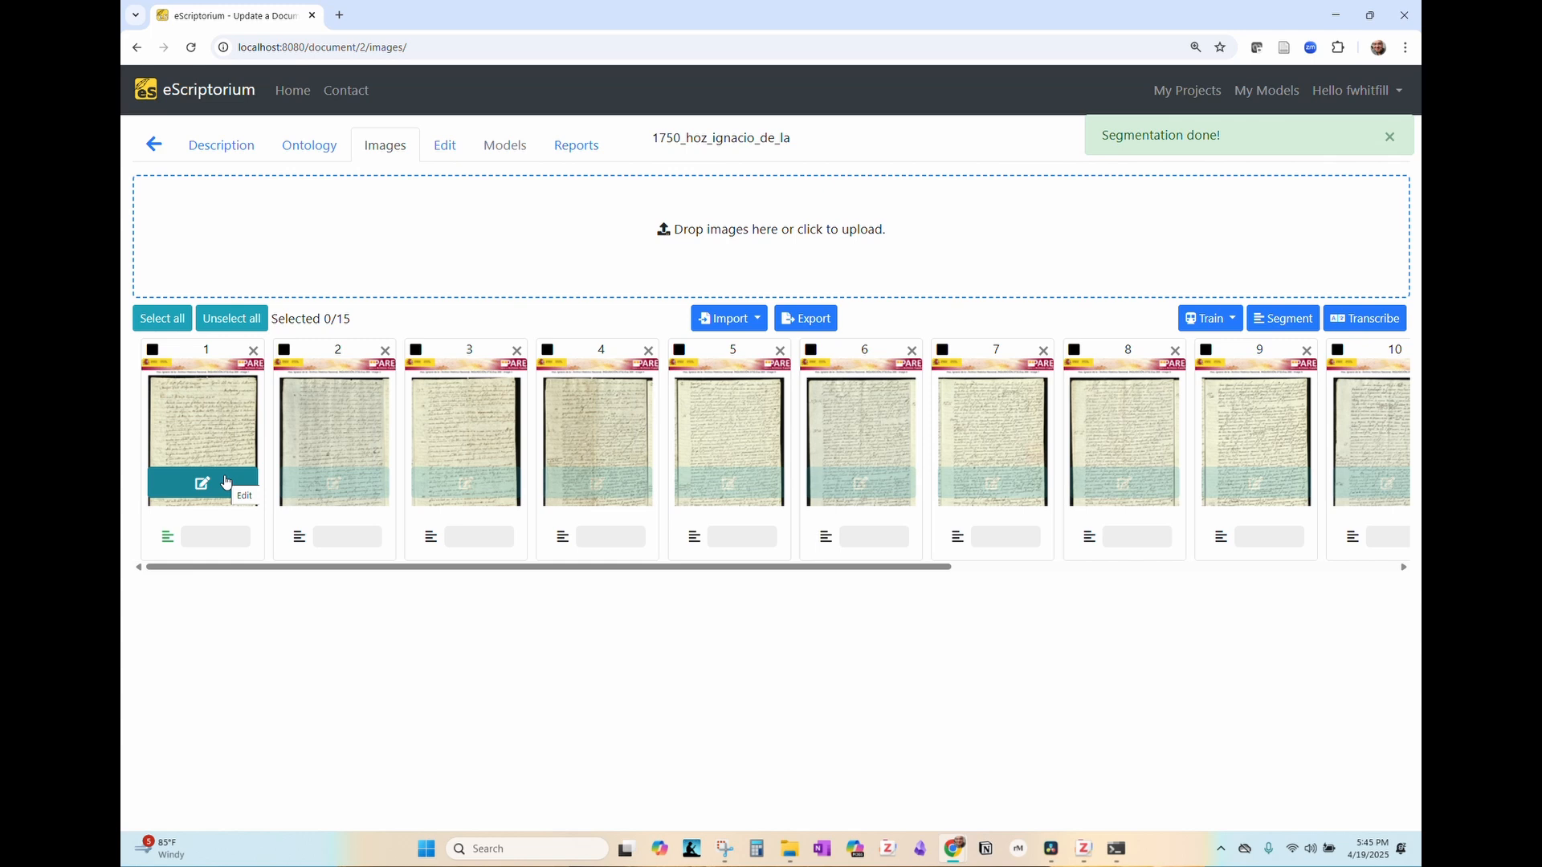
# - Open page 1 in the editor and transcribe line 4 as "El Inqor. fiscal de Zaragoza contra", the accused's full name, and "vecino de Guante en"
pyautogui.click(226, 483)
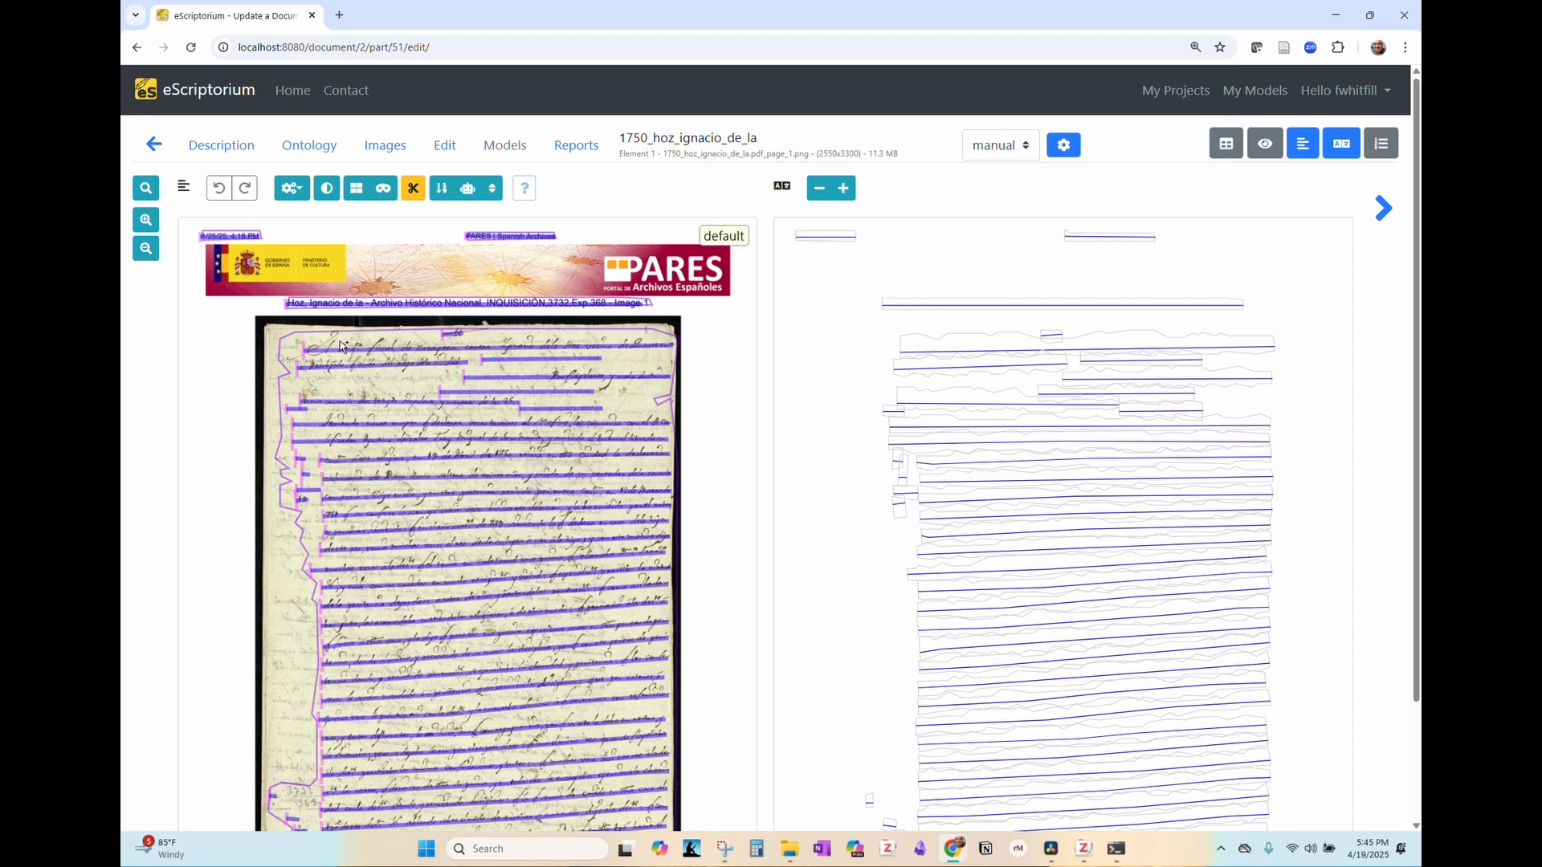
pyautogui.click(963, 350)
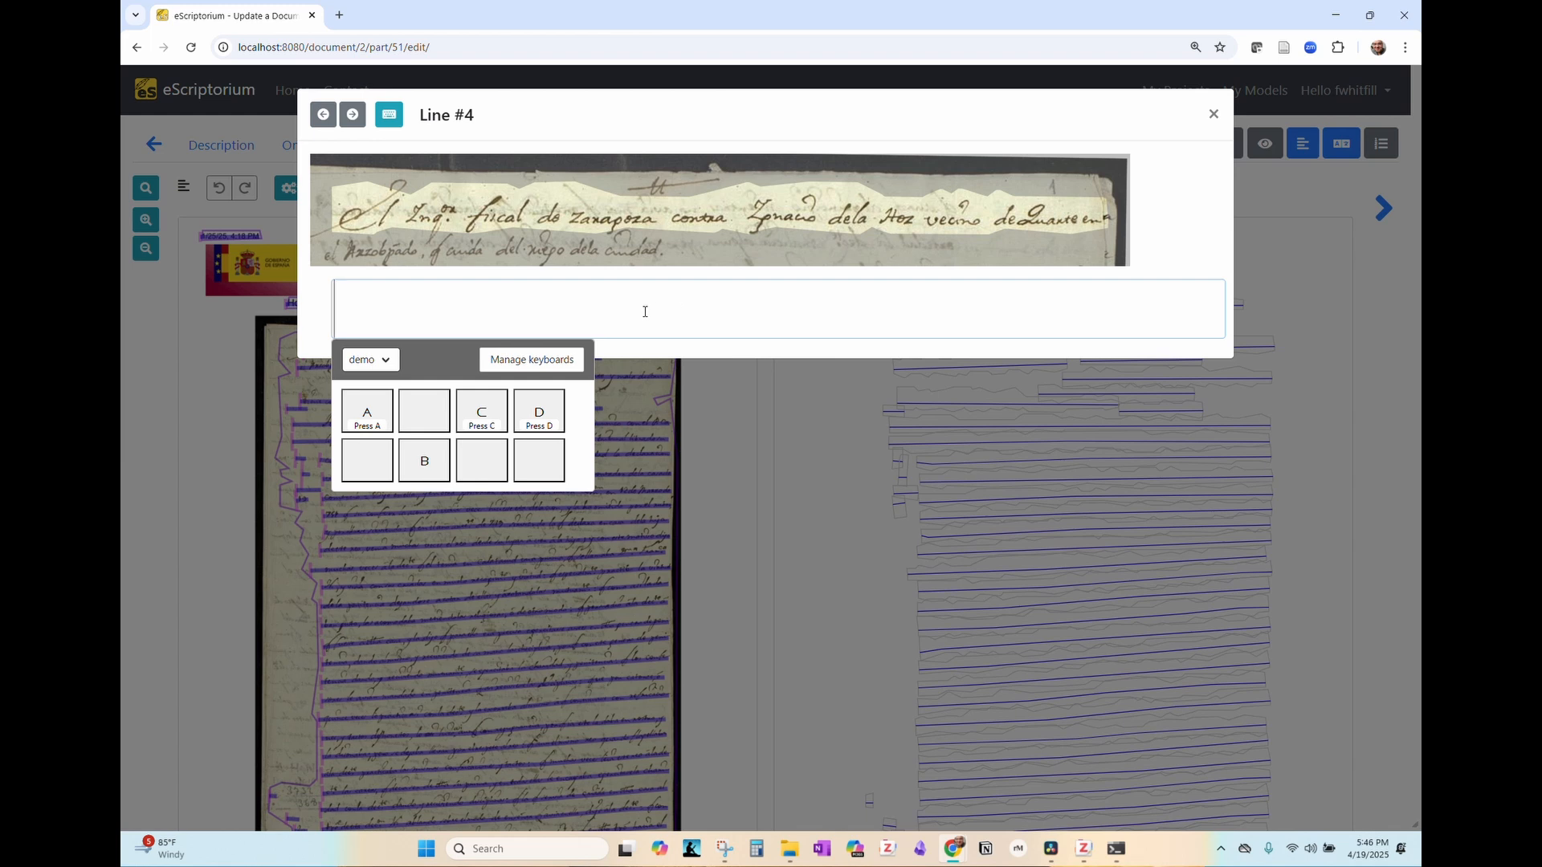
pyautogui.write('El In')
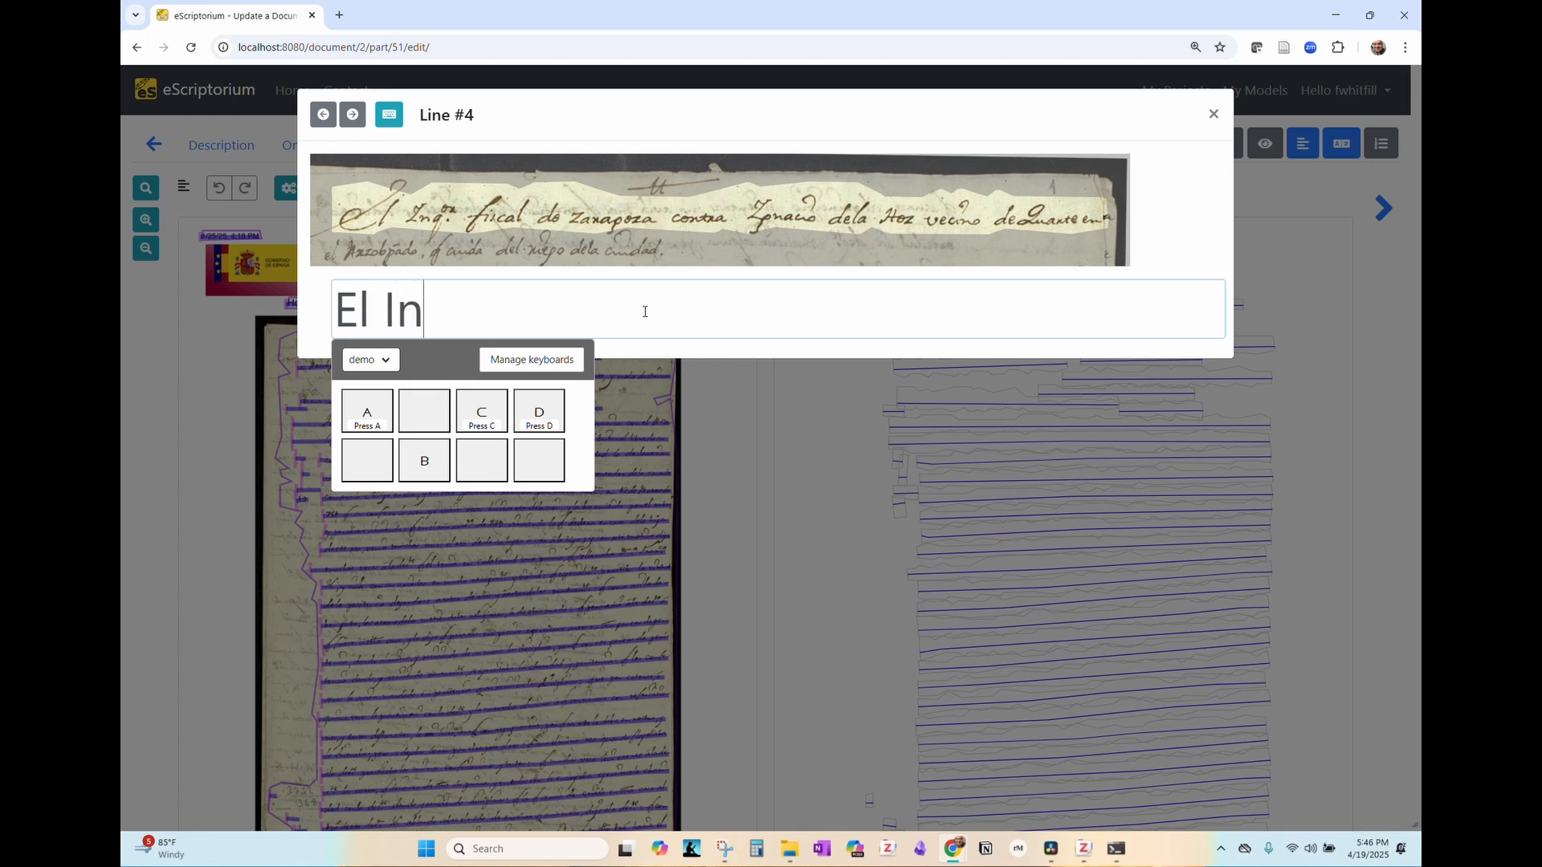
pyautogui.write('qor. fisca')
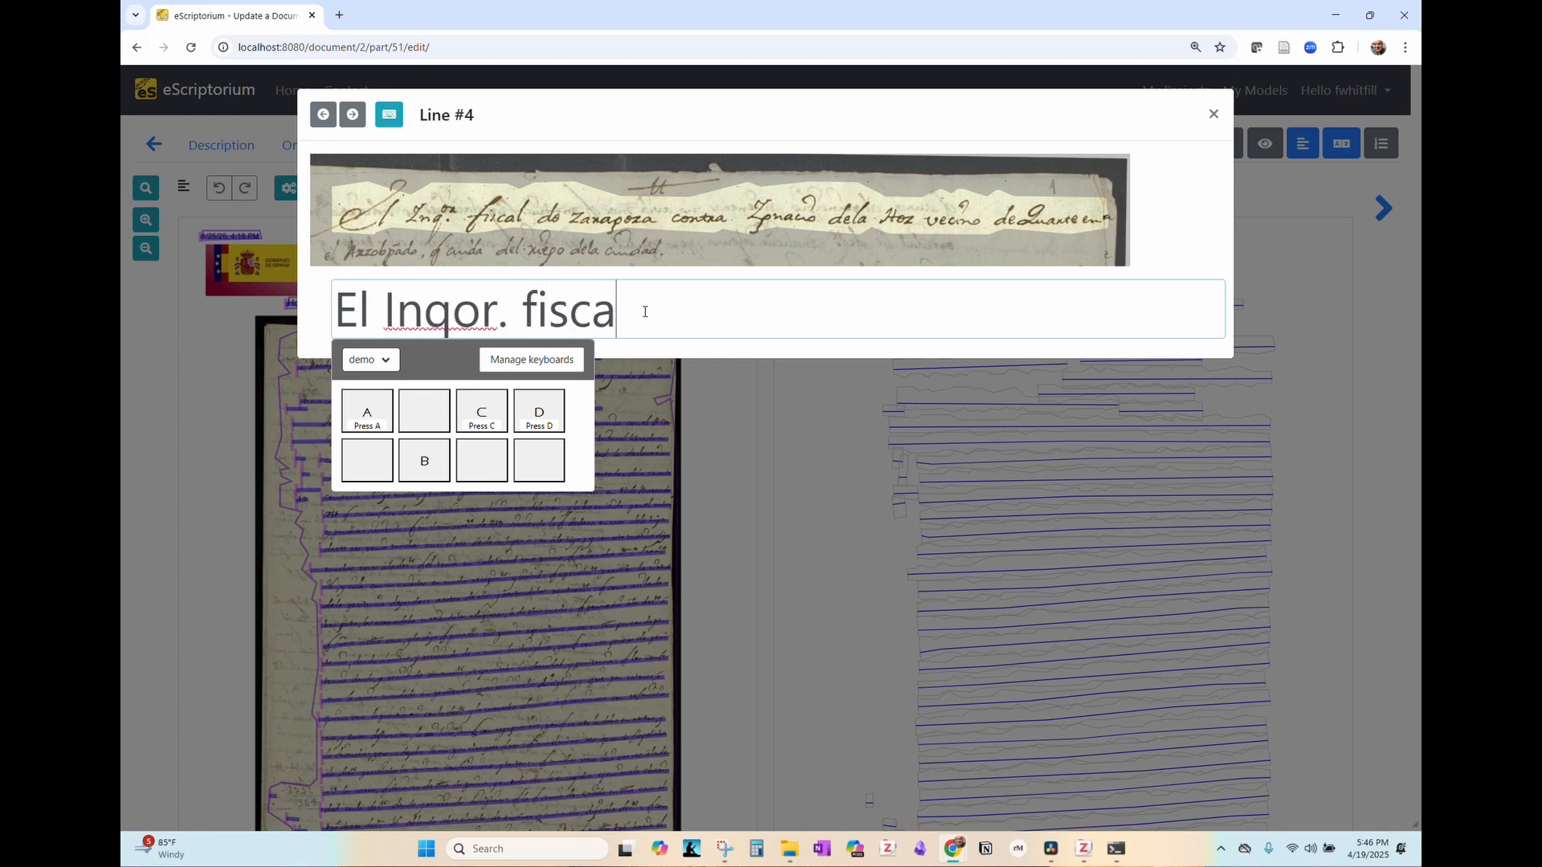
pyautogui.write('l de Zarag')
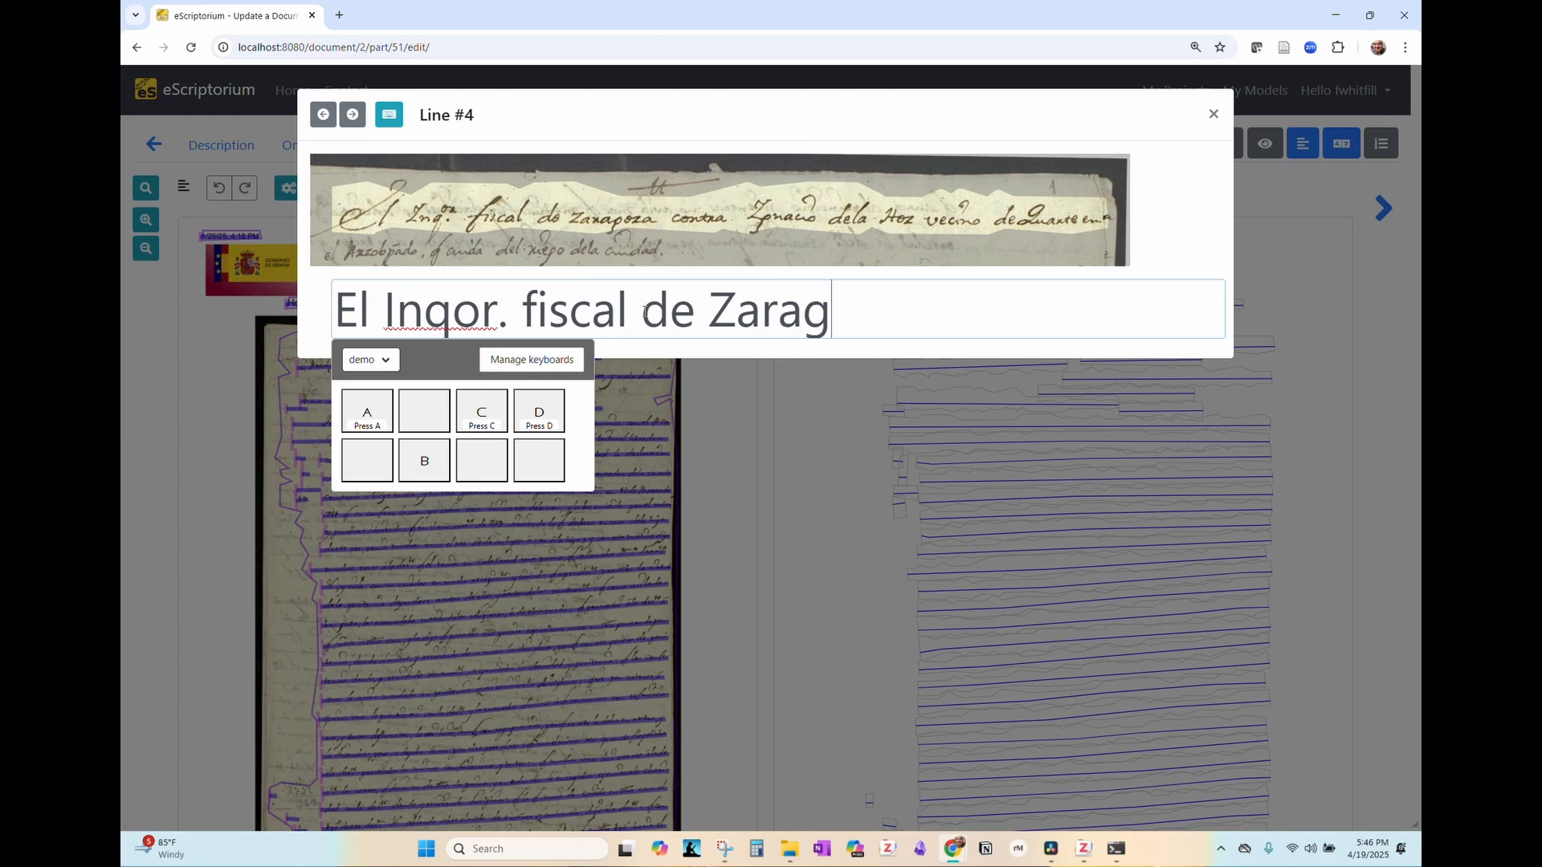
pyautogui.write('oza contr')
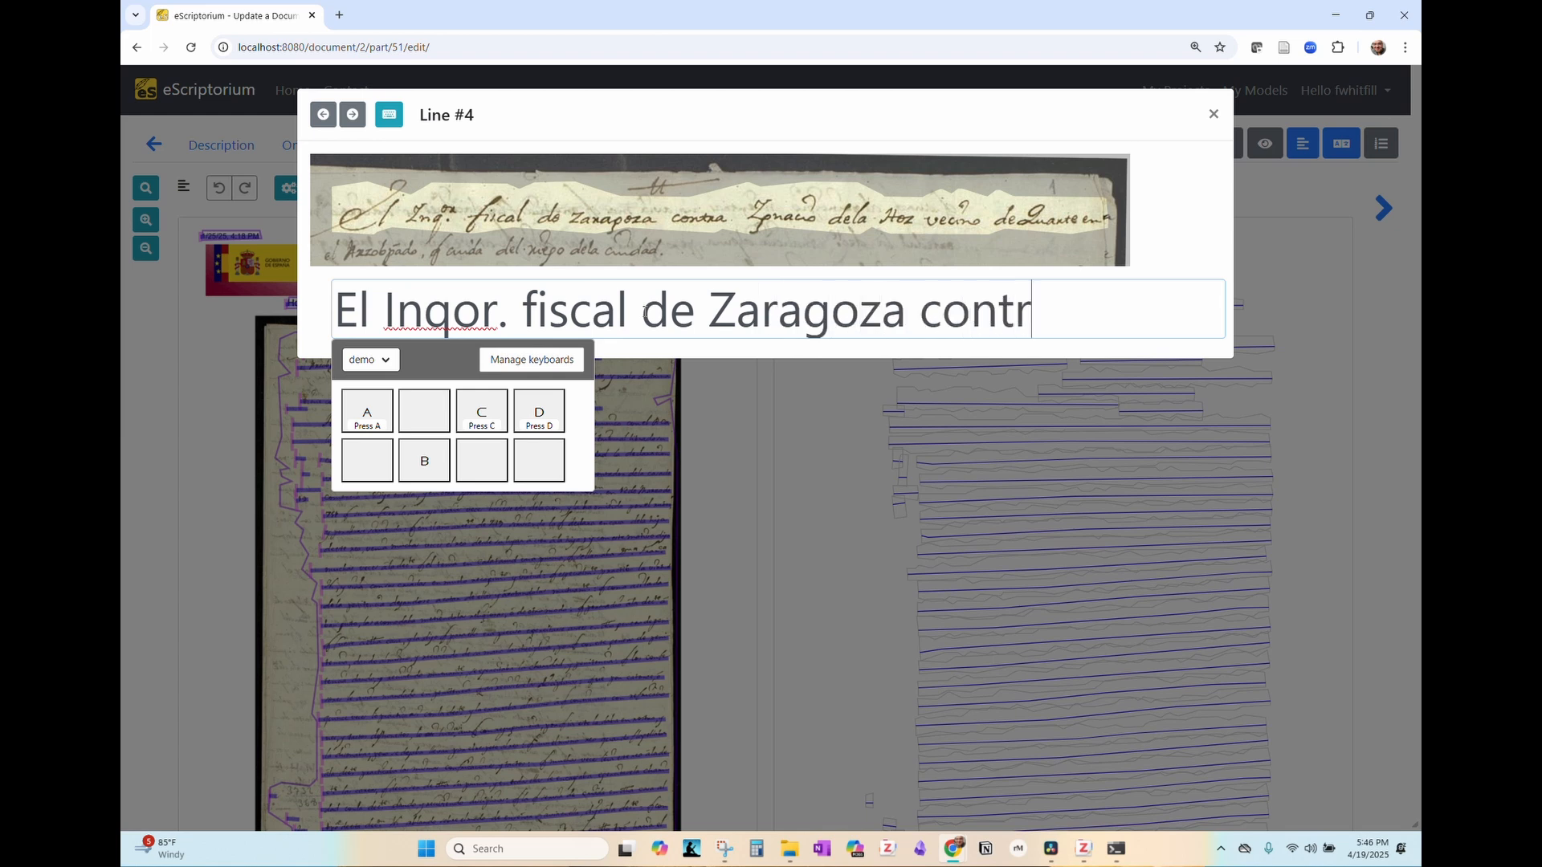
pyautogui.write('a Ignacio de')
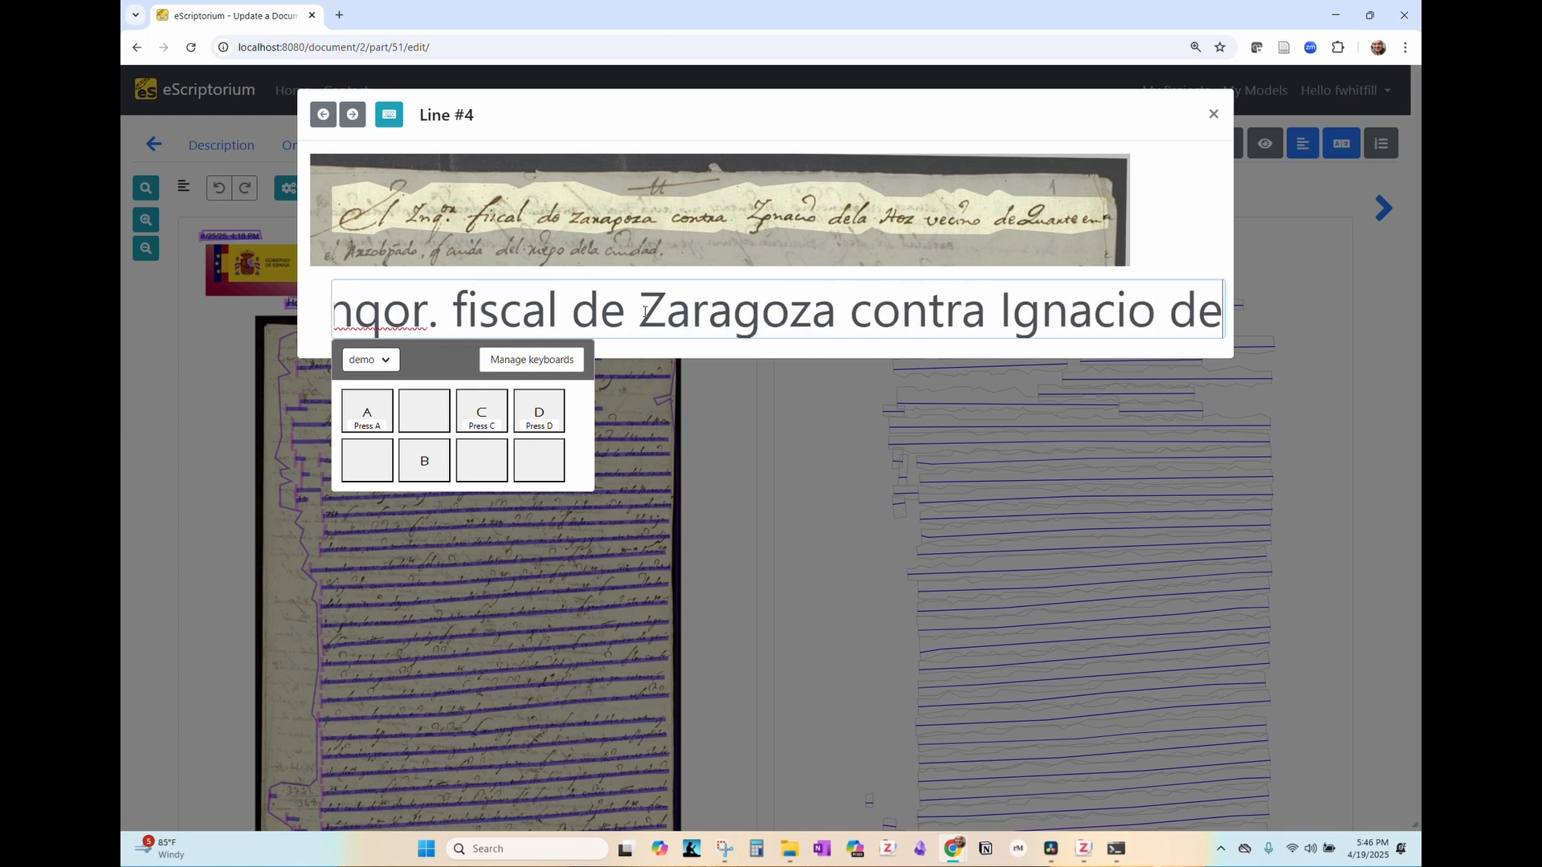
pyautogui.write('la Ho')
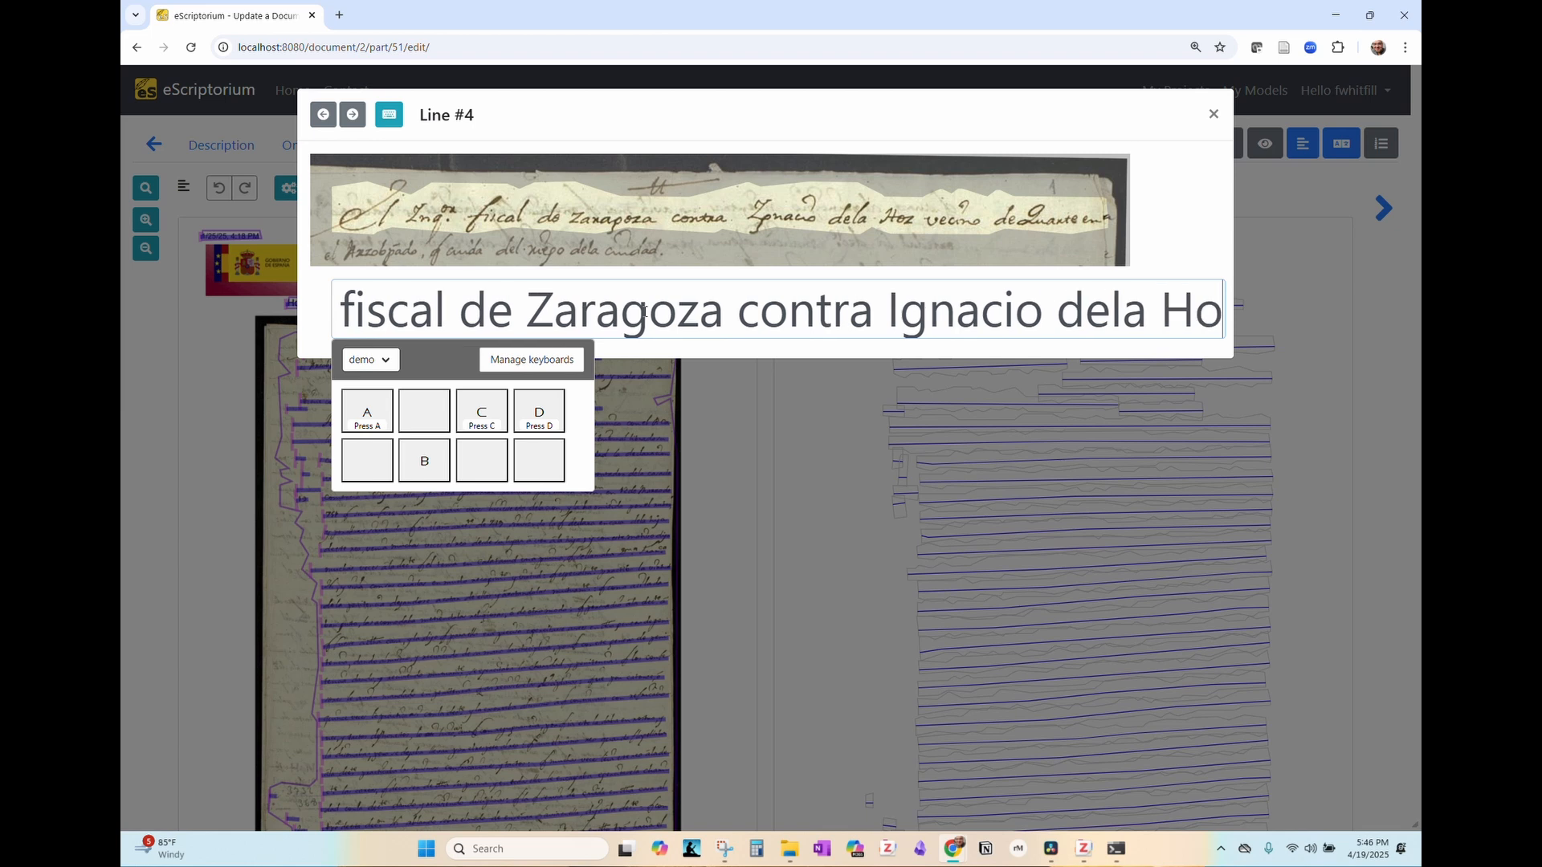
pyautogui.write('z vecino')
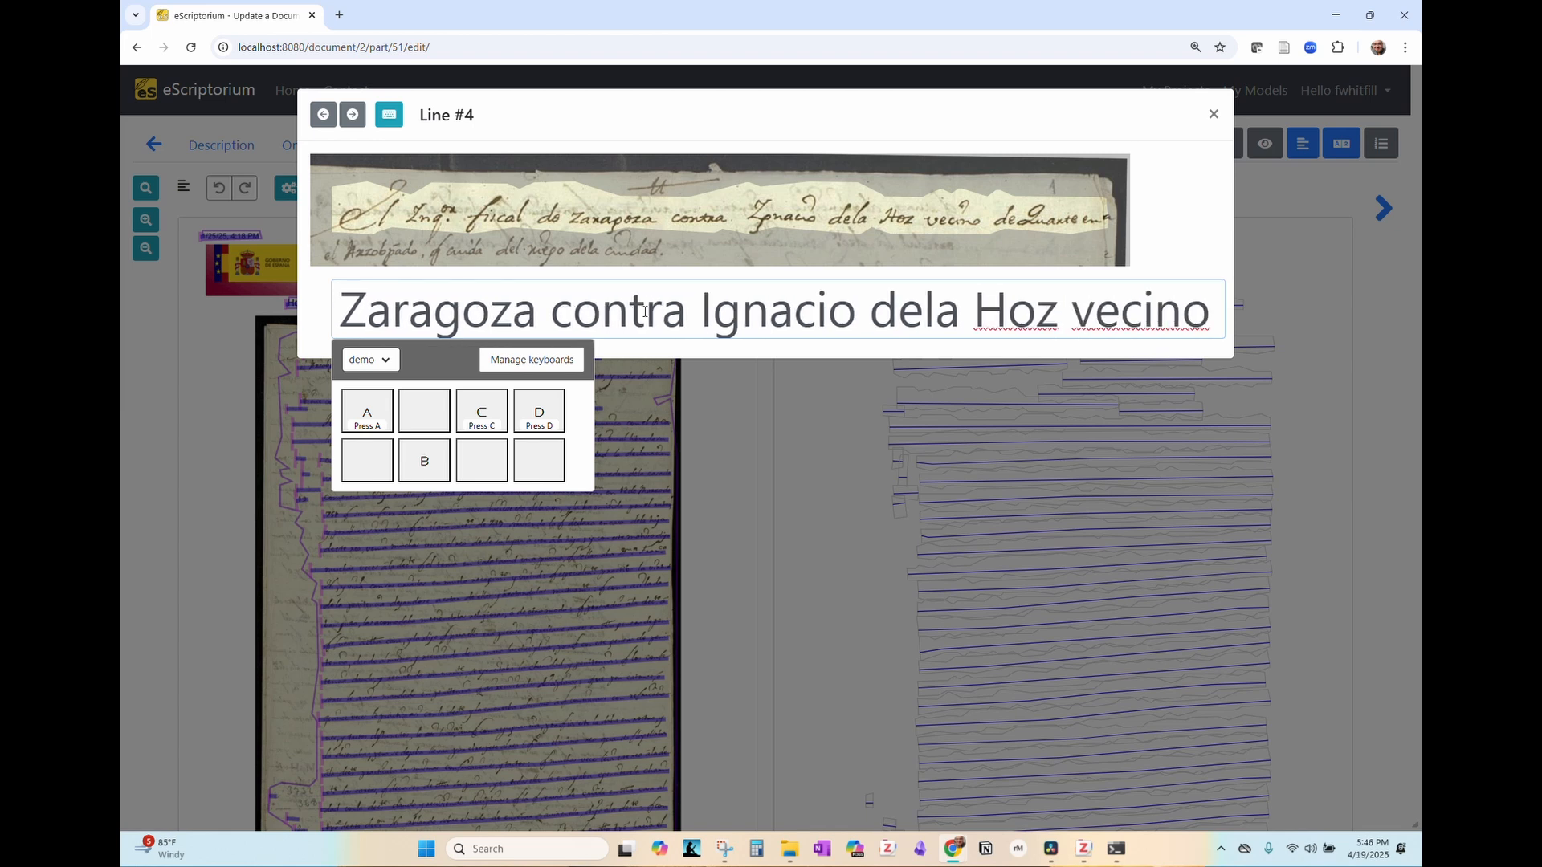
pyautogui.write(' de')
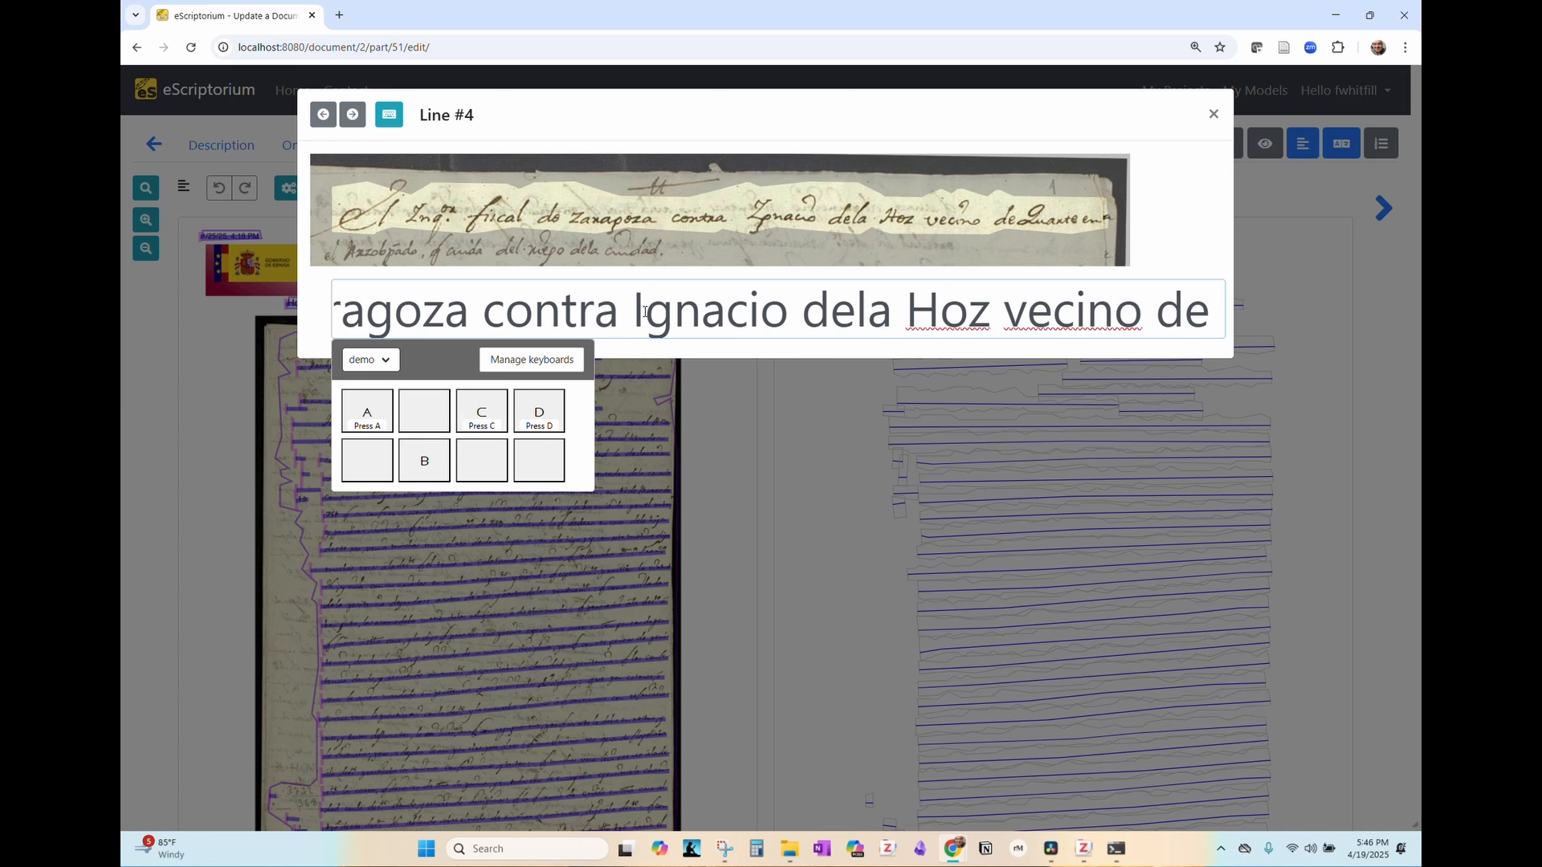
pyautogui.write(' G')
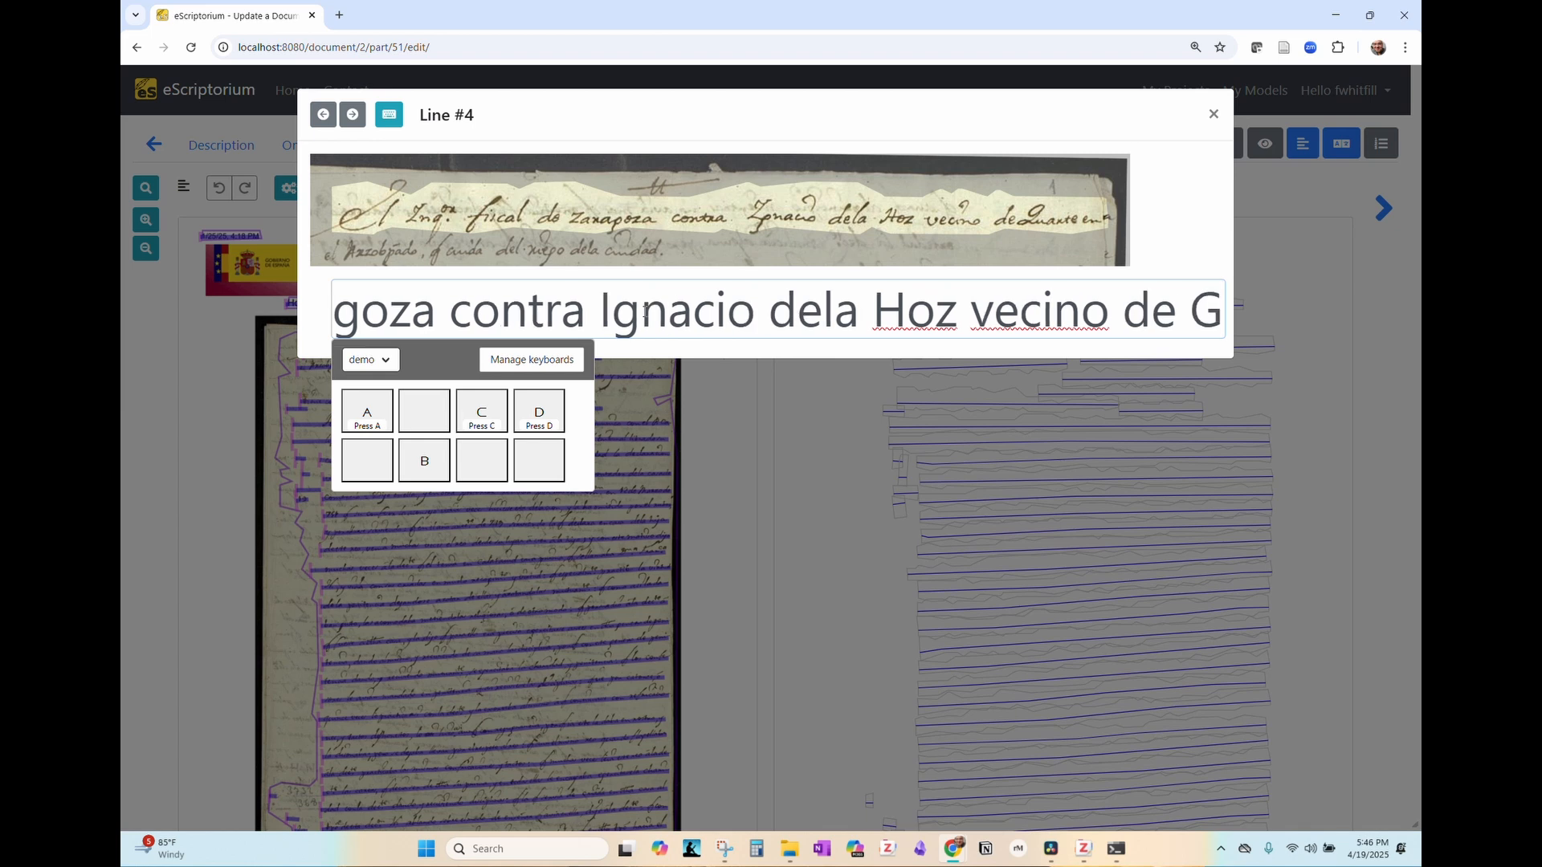
pyautogui.write('uante en')
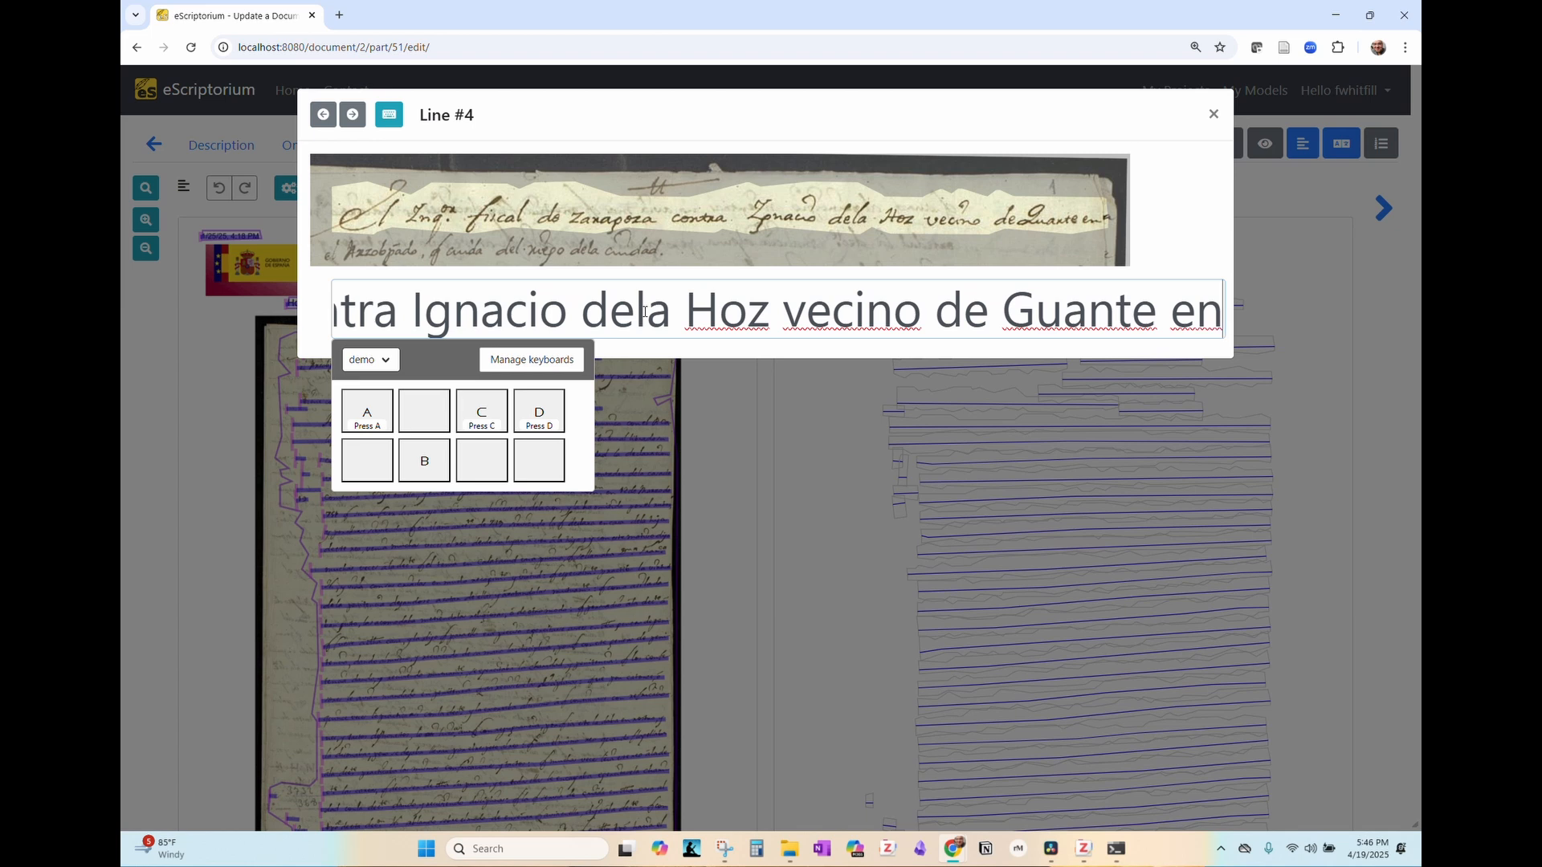
pyautogui.press('Return')
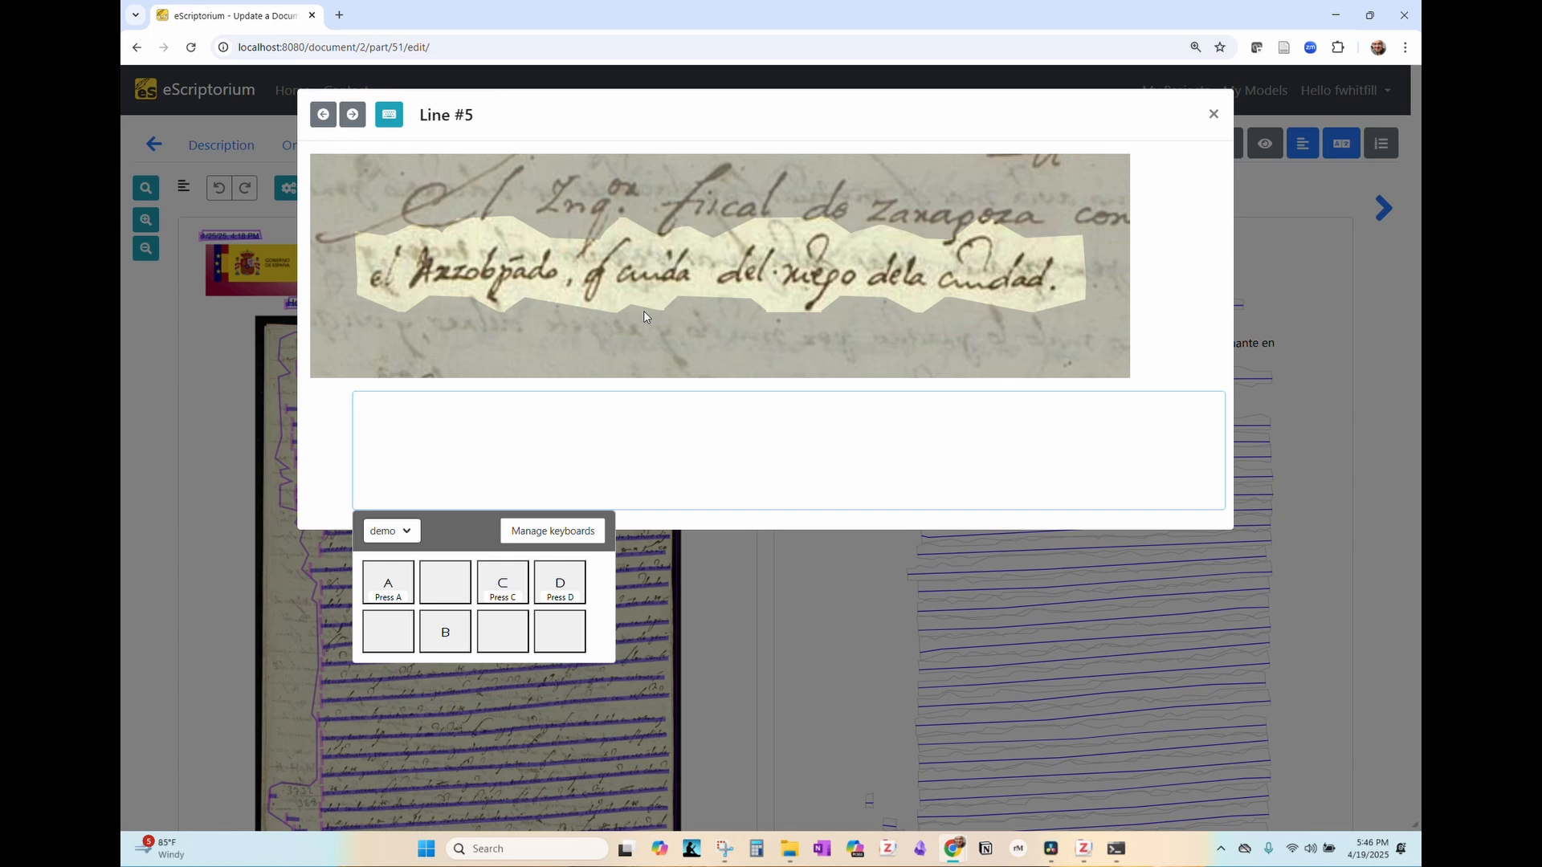
# - Transcribe the beginning of line 5 as "el Arzobpado" and close the line transcription window
pyautogui.write('e')
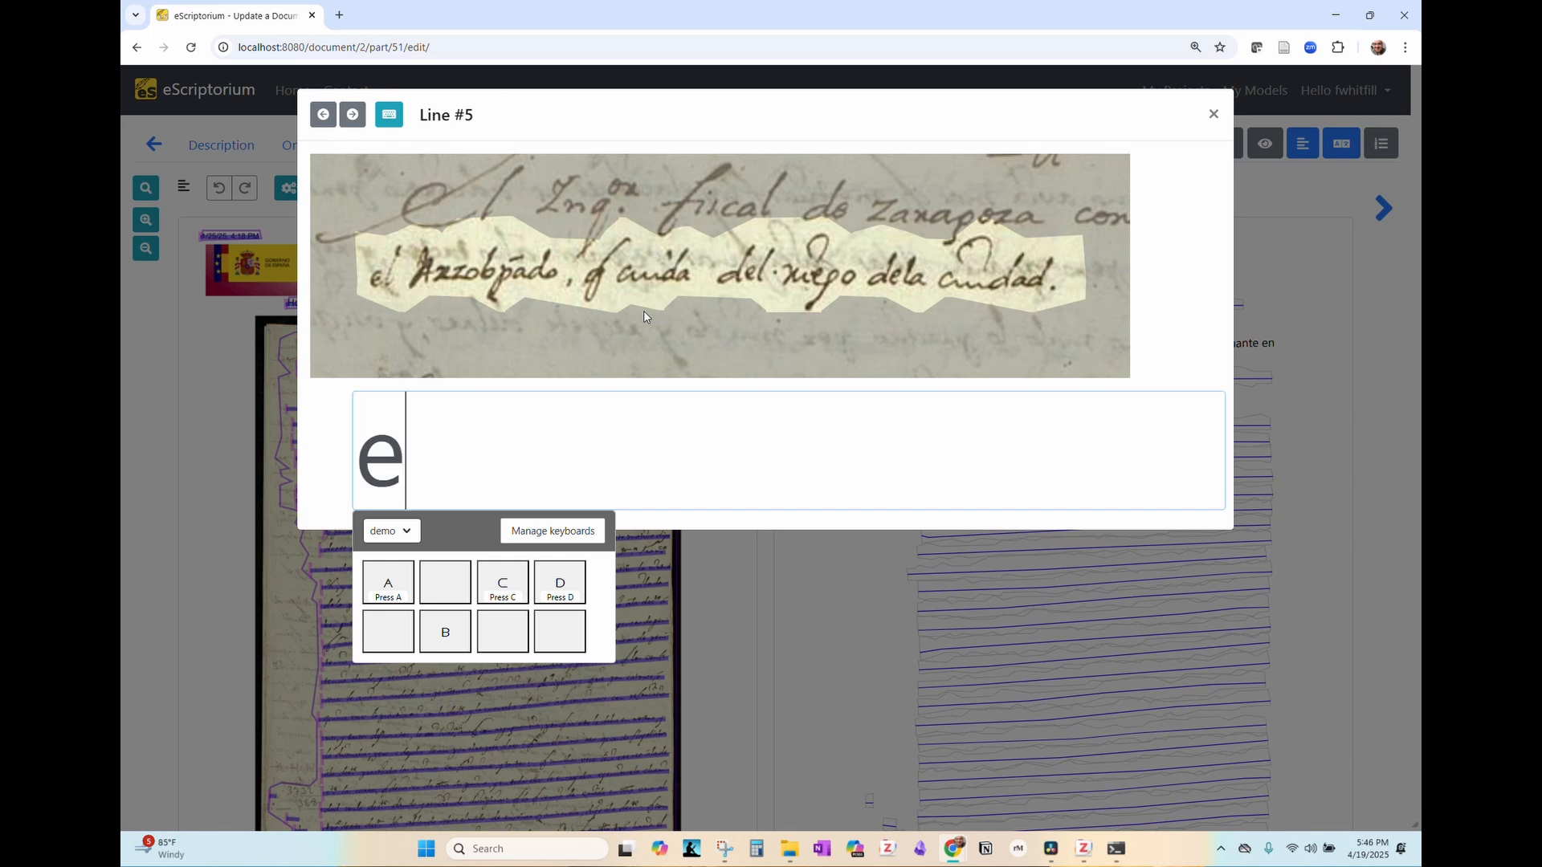
pyautogui.write('l Arzobp')
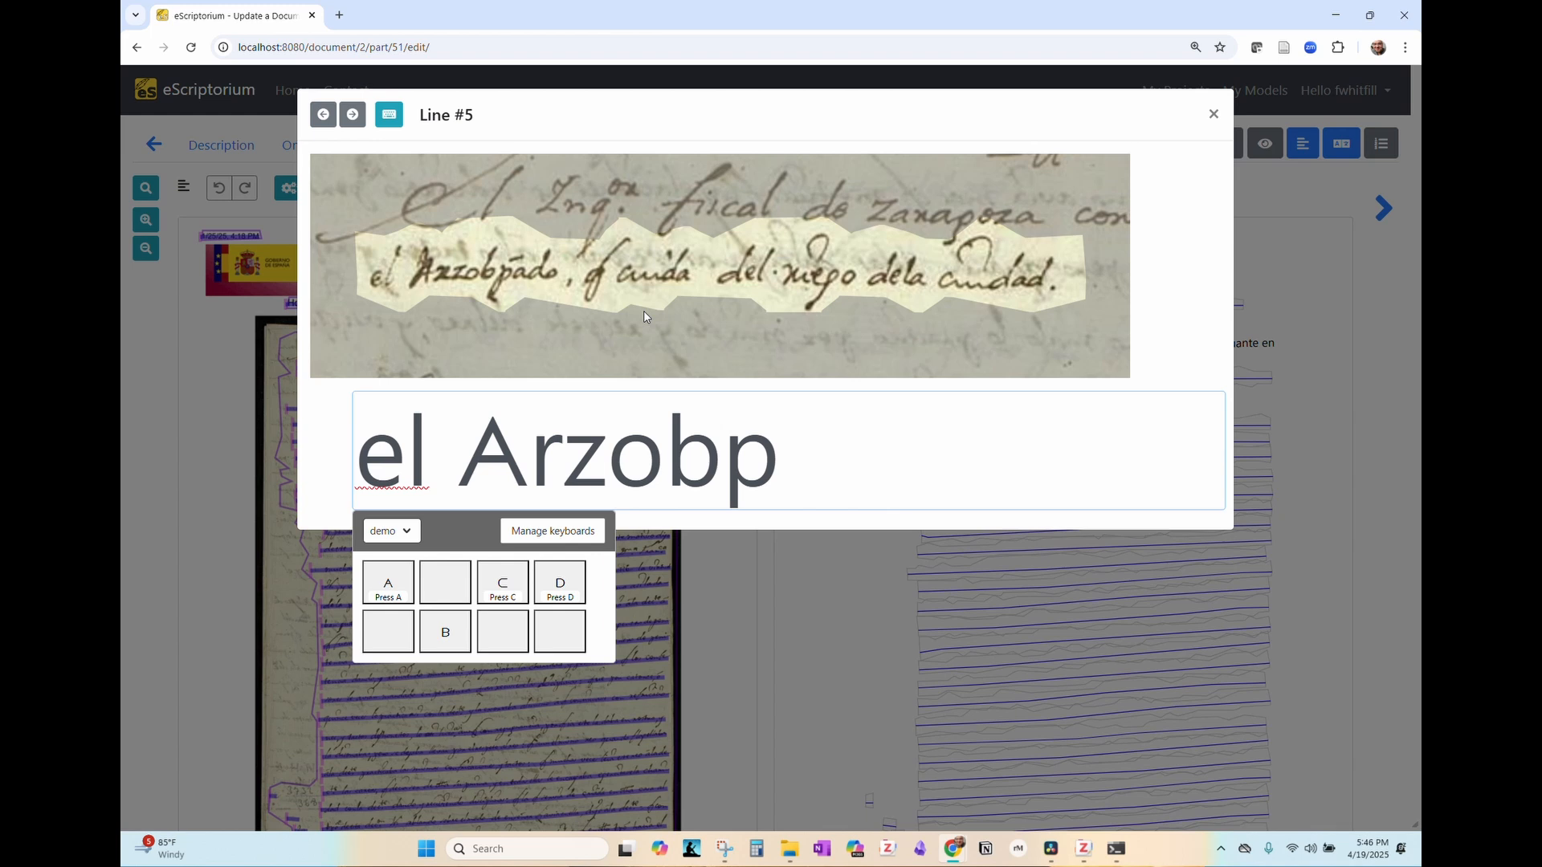
pyautogui.write('ado')
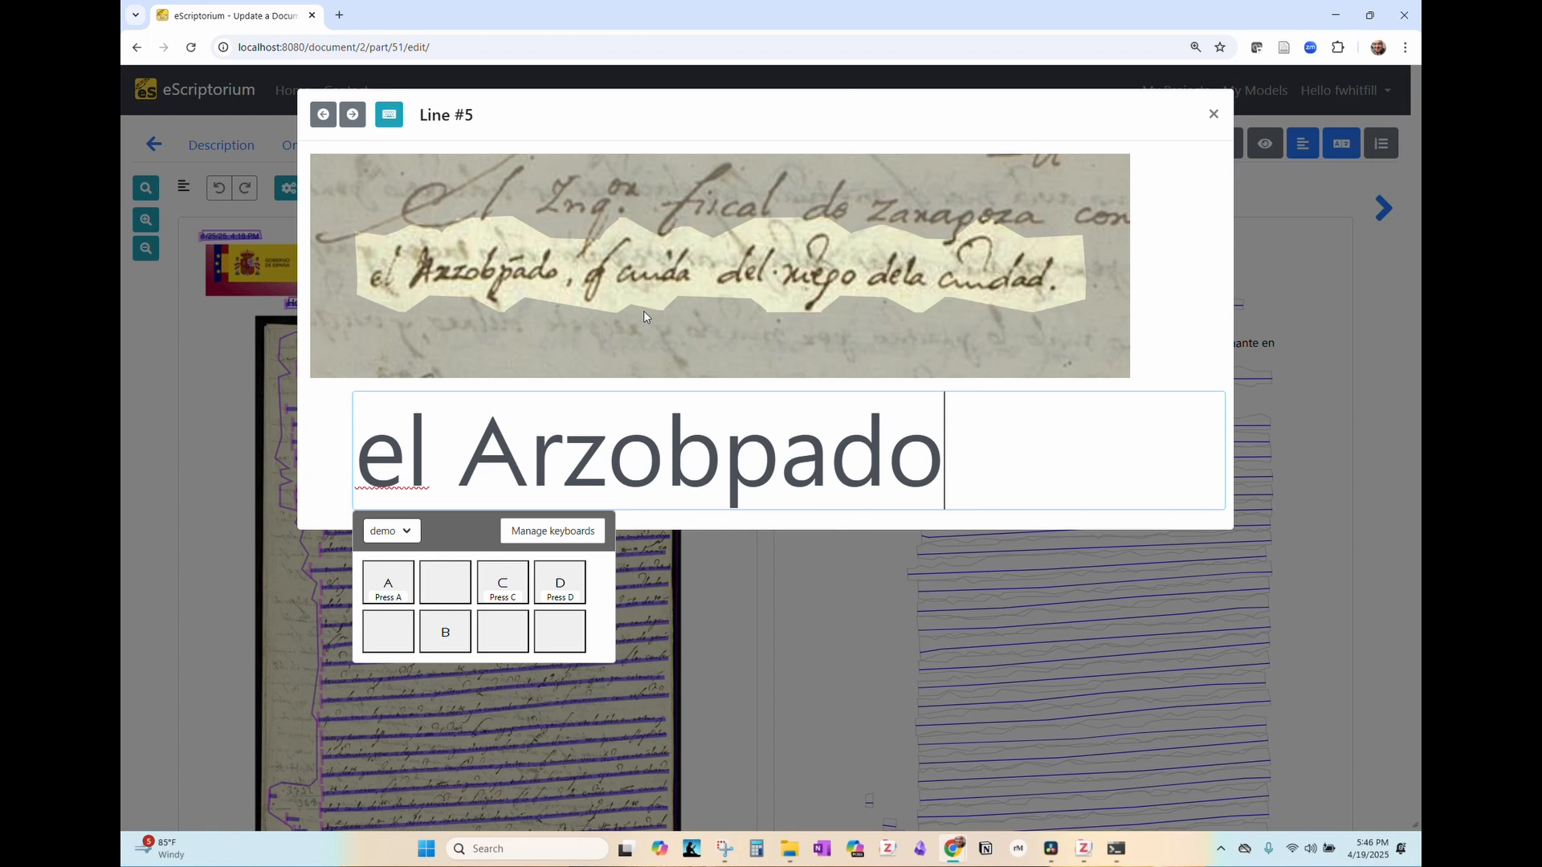
pyautogui.click(1215, 120)
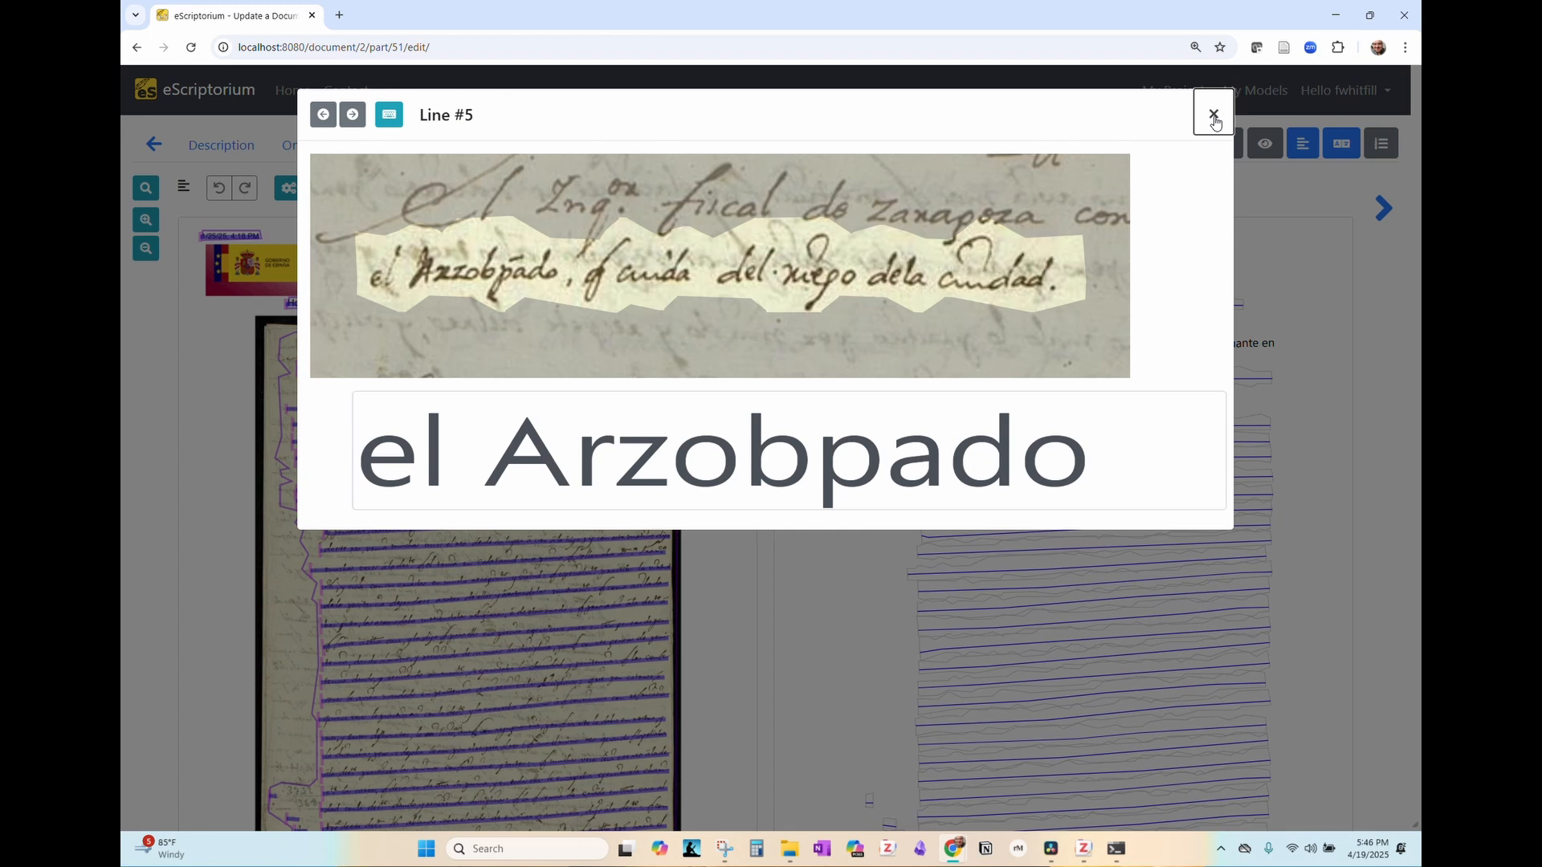
pyautogui.click(1213, 117)
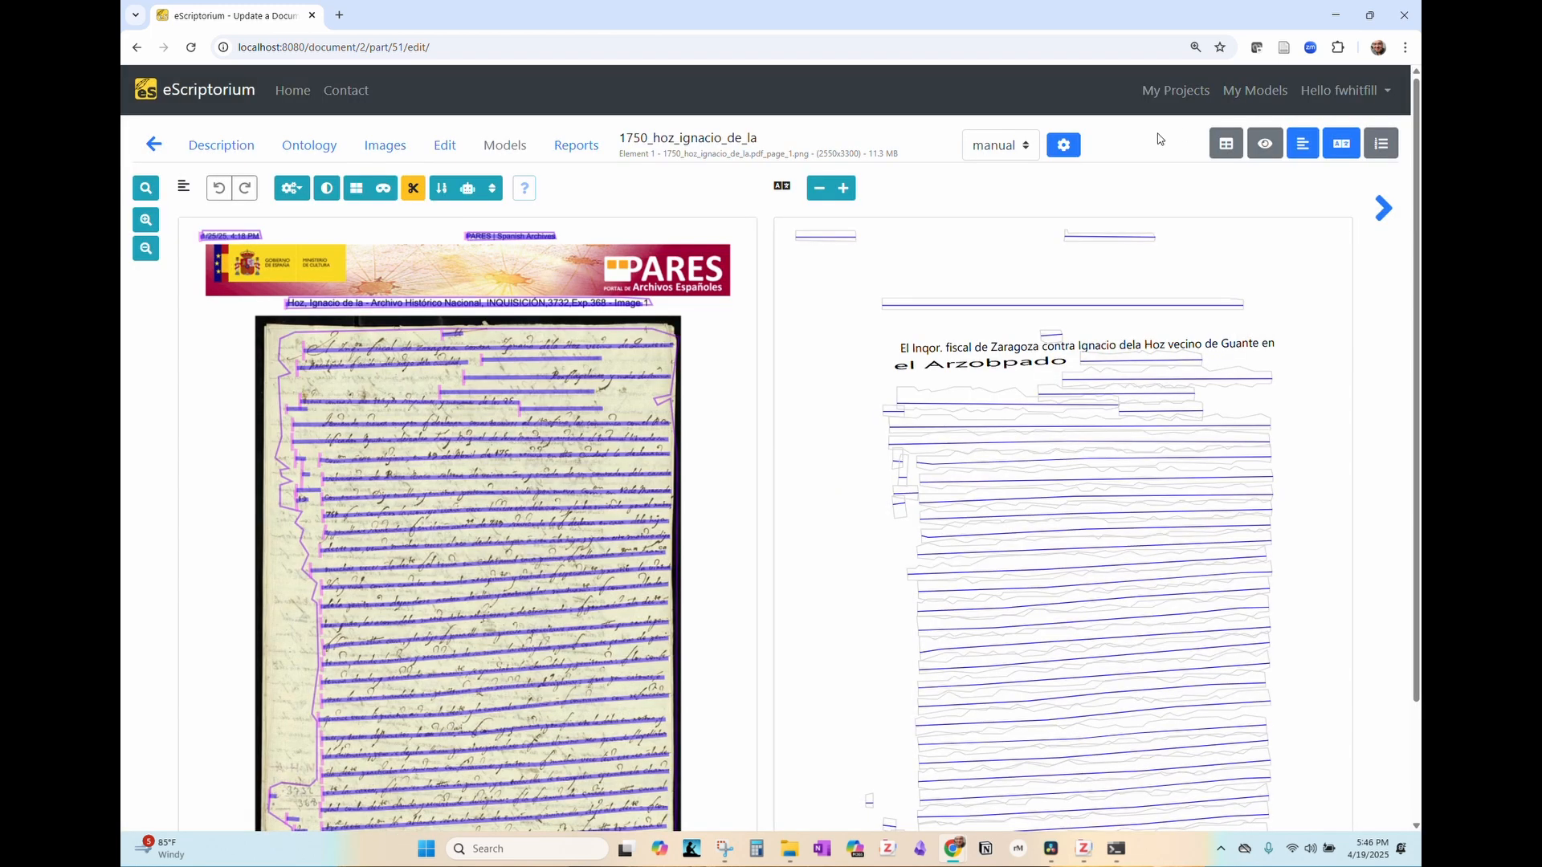
# - Check the image list's transcription progress and view the transcribed page 1 of the "Cartas del Virrey" document in the Archive Test Run project
pyautogui.click(380, 146)
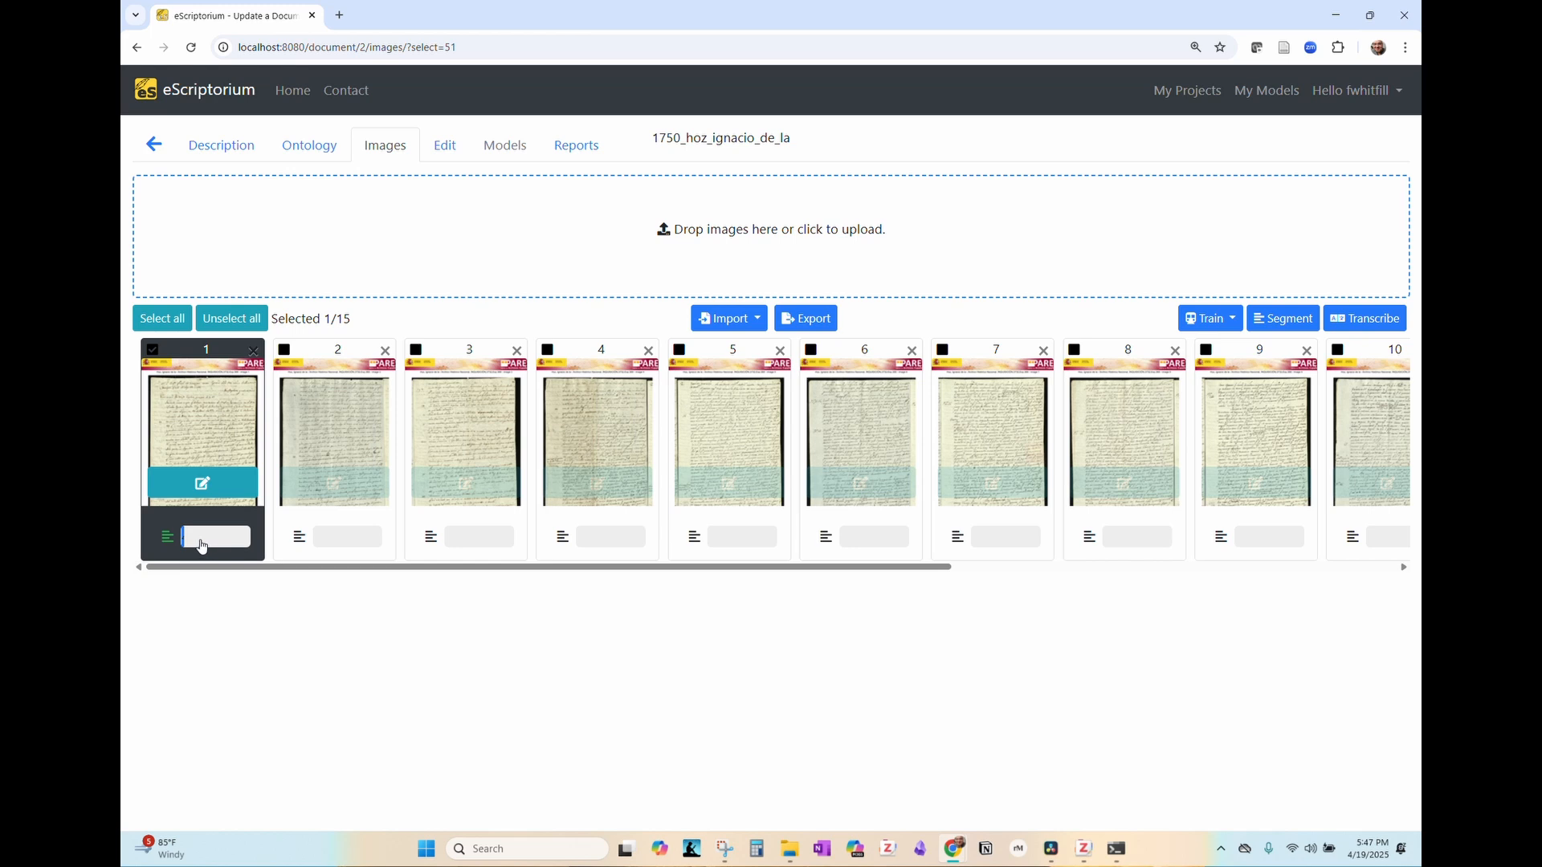
pyautogui.click(1164, 100)
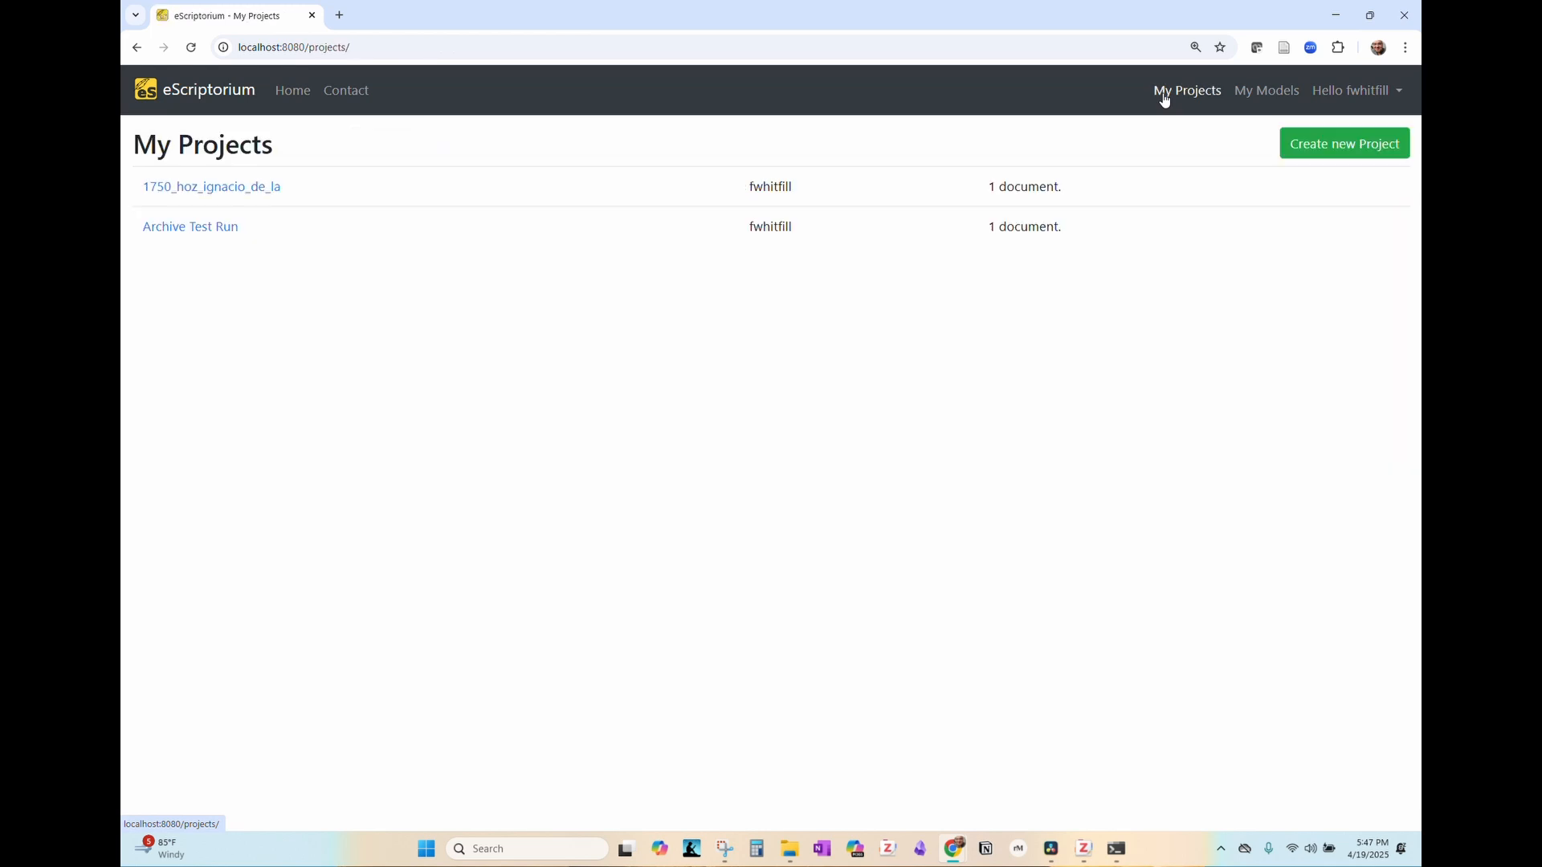
pyautogui.click(211, 233)
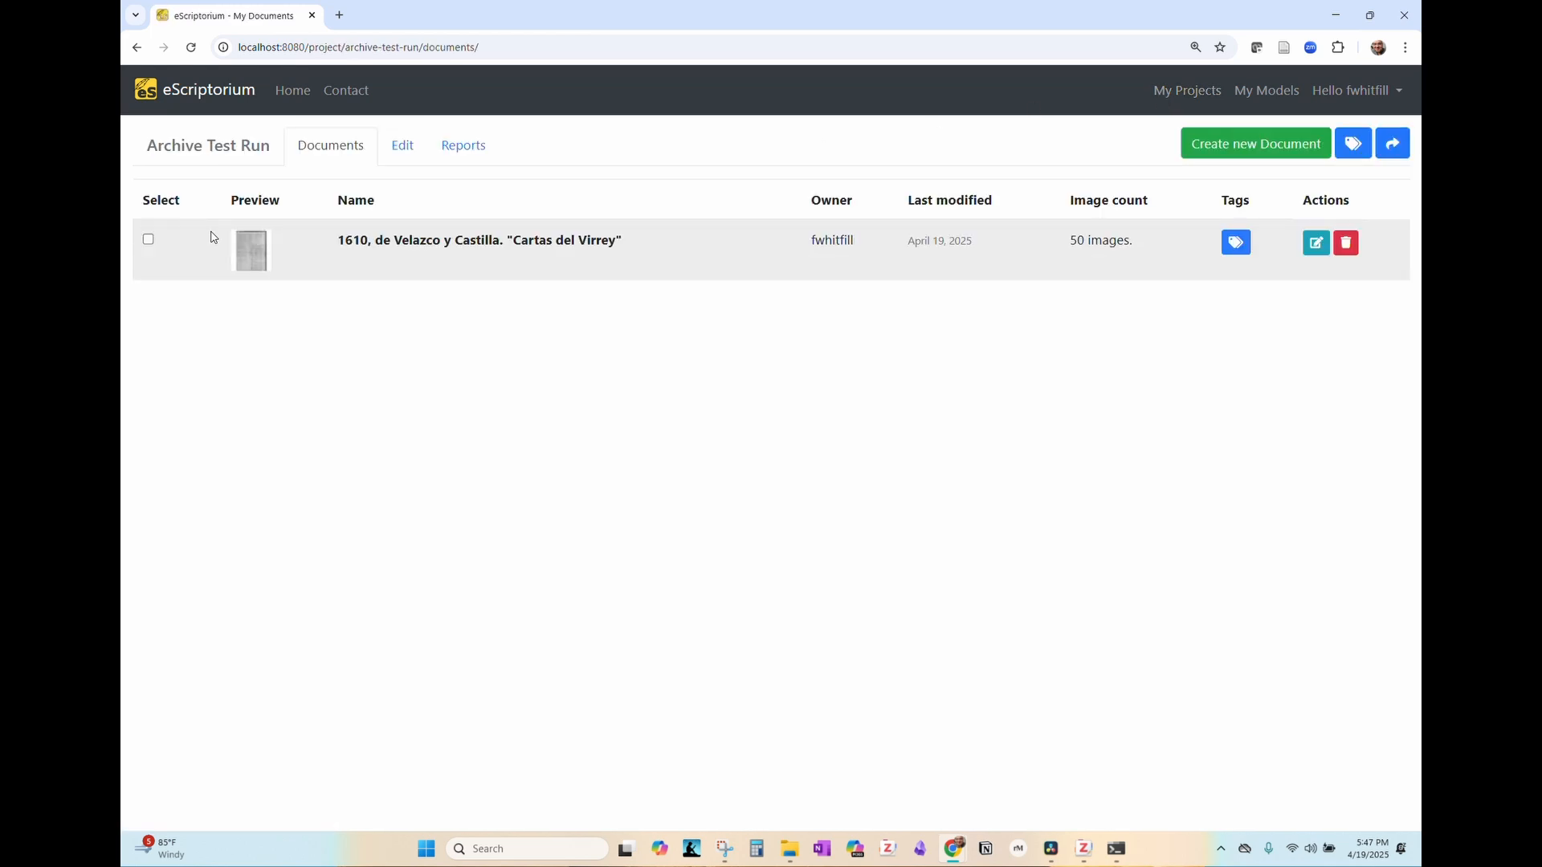
pyautogui.click(400, 242)
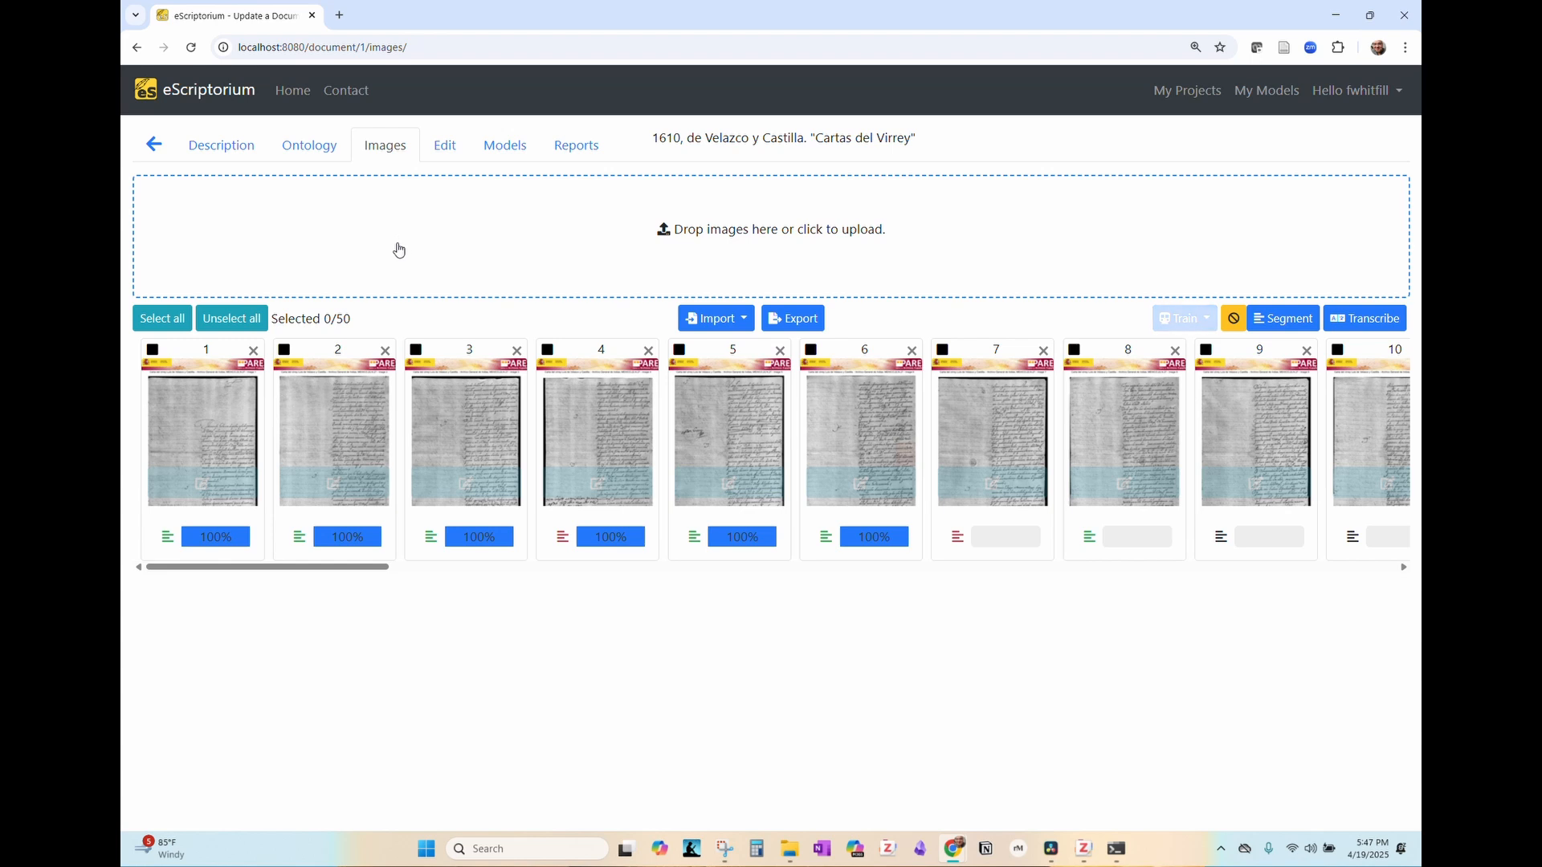
pyautogui.click(222, 486)
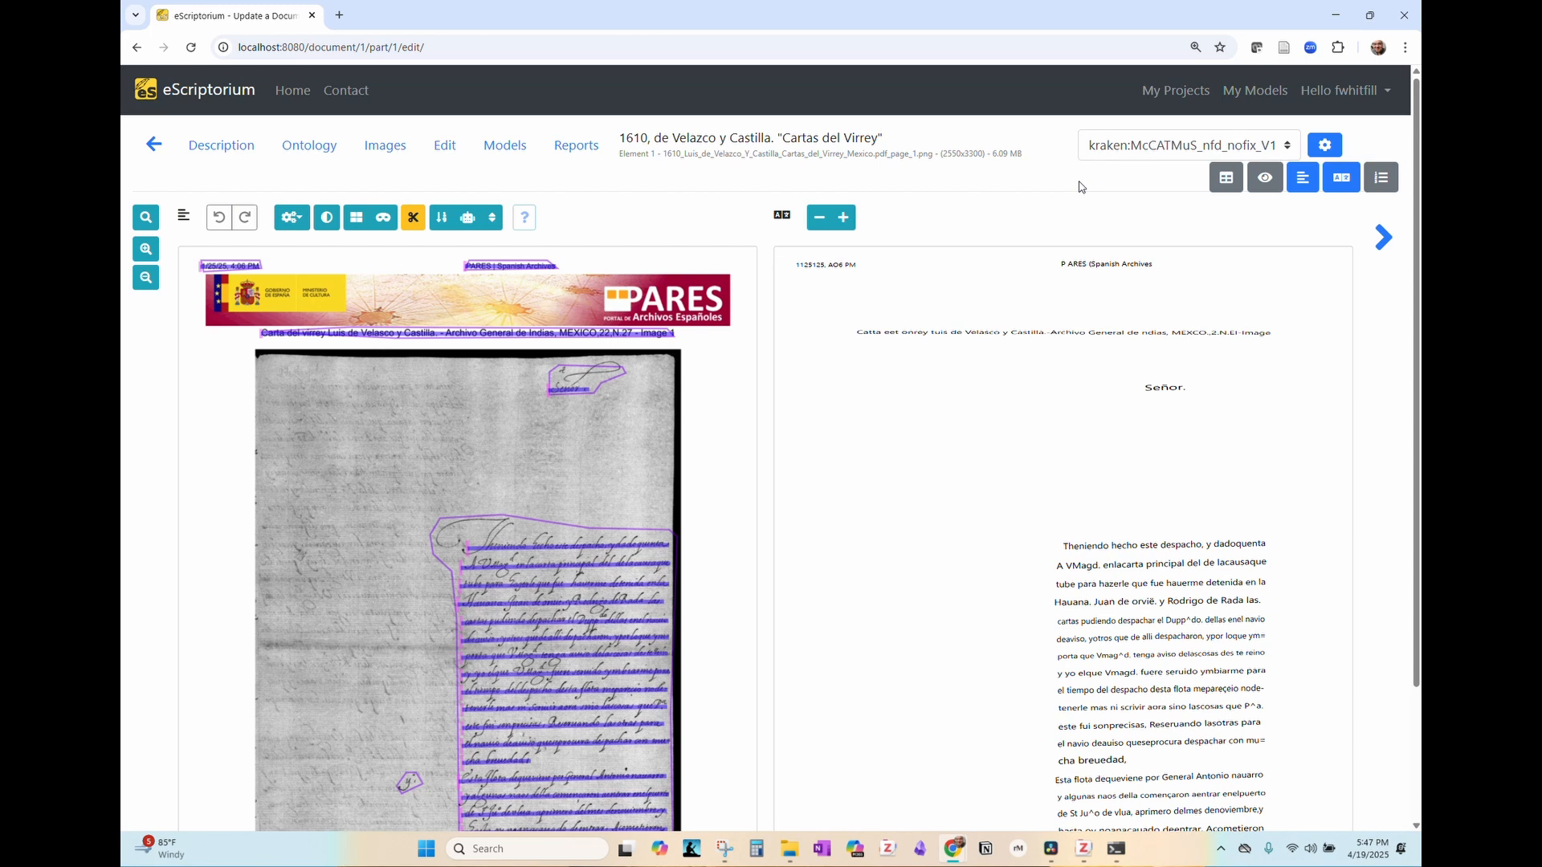
# - Switch to the terminal running eScriptorium and look over the latest server log lines
pyautogui.hotkey('alt', 'Tab')
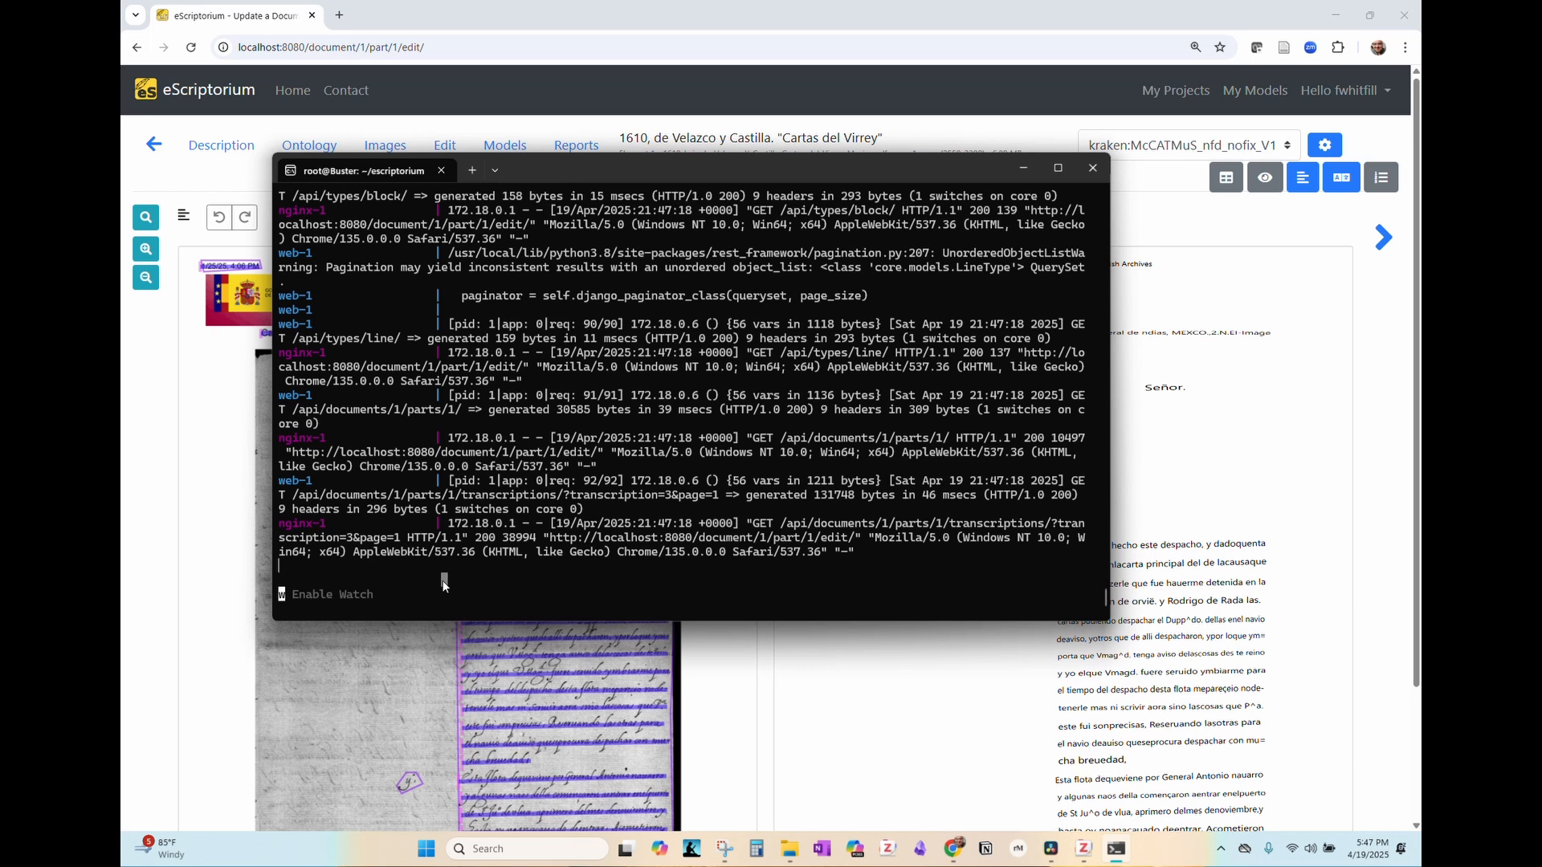
pyautogui.moveTo(447, 582); pyautogui.dragTo(299, 392)
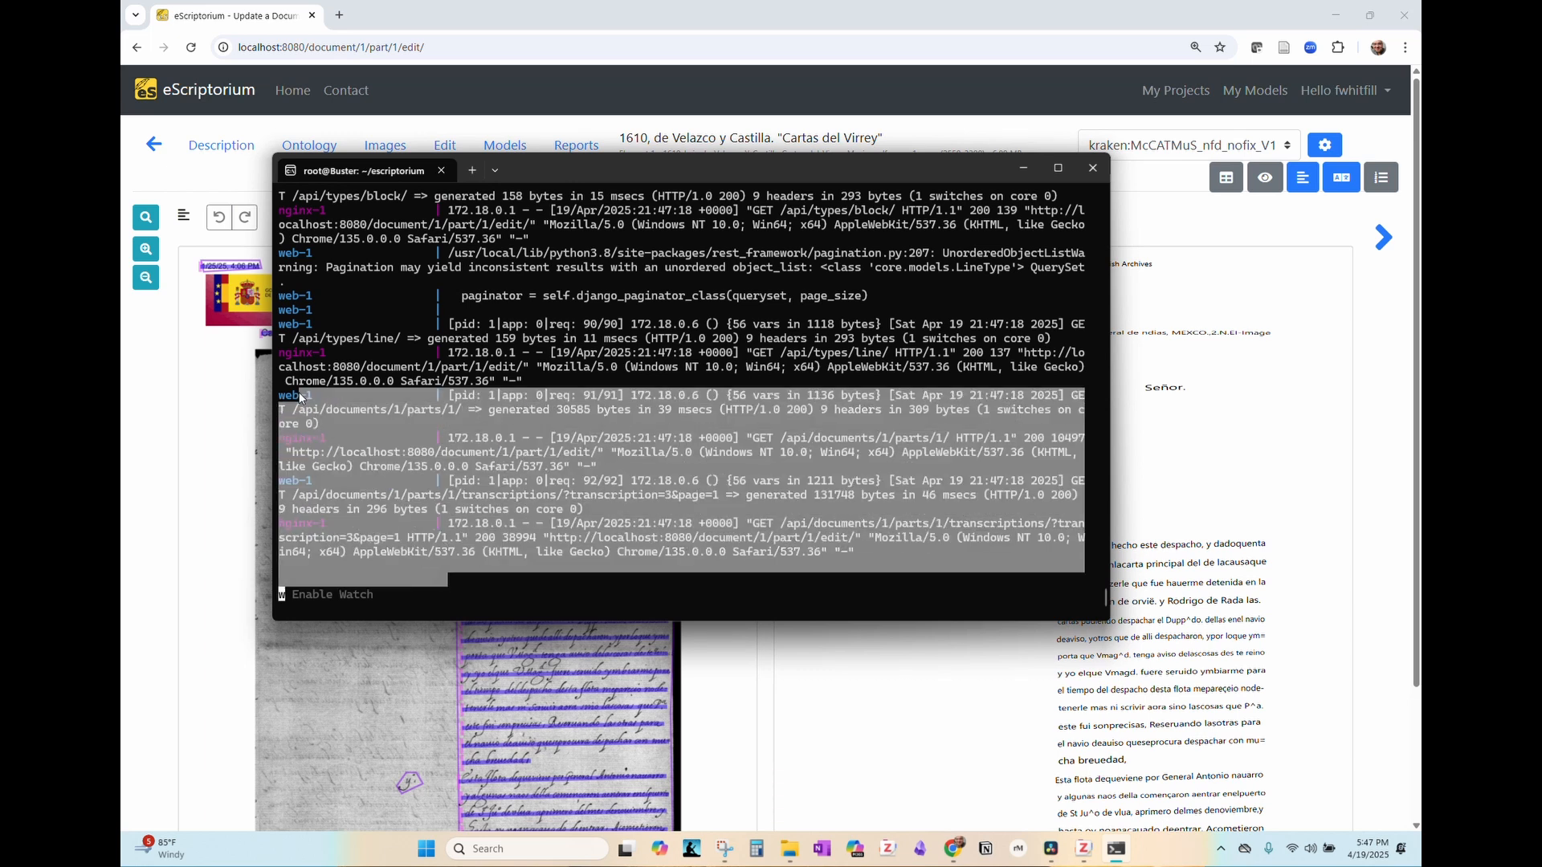
pyautogui.click(337, 412)
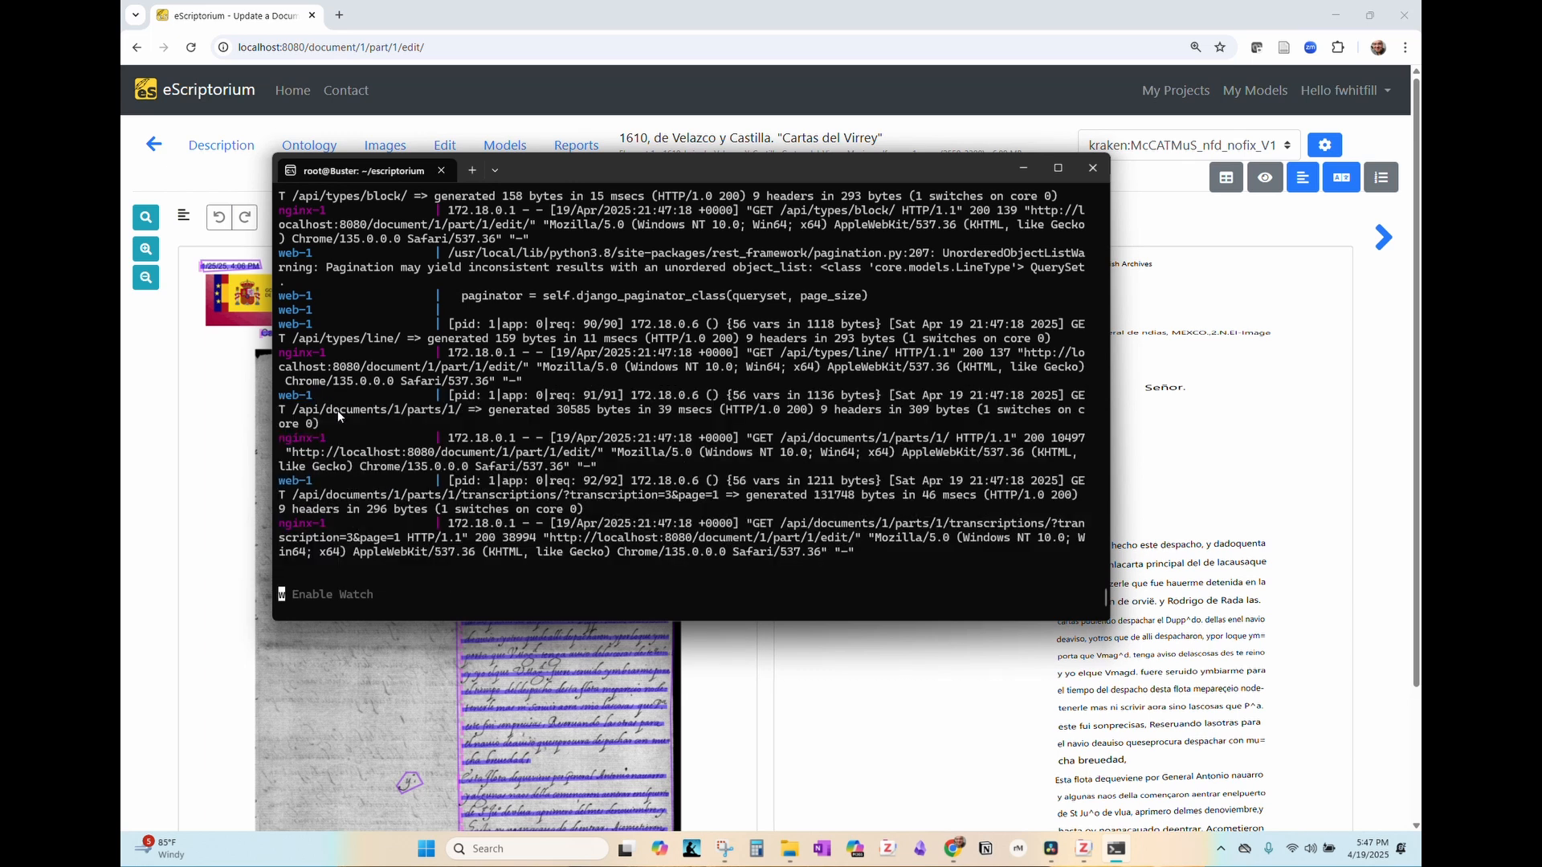